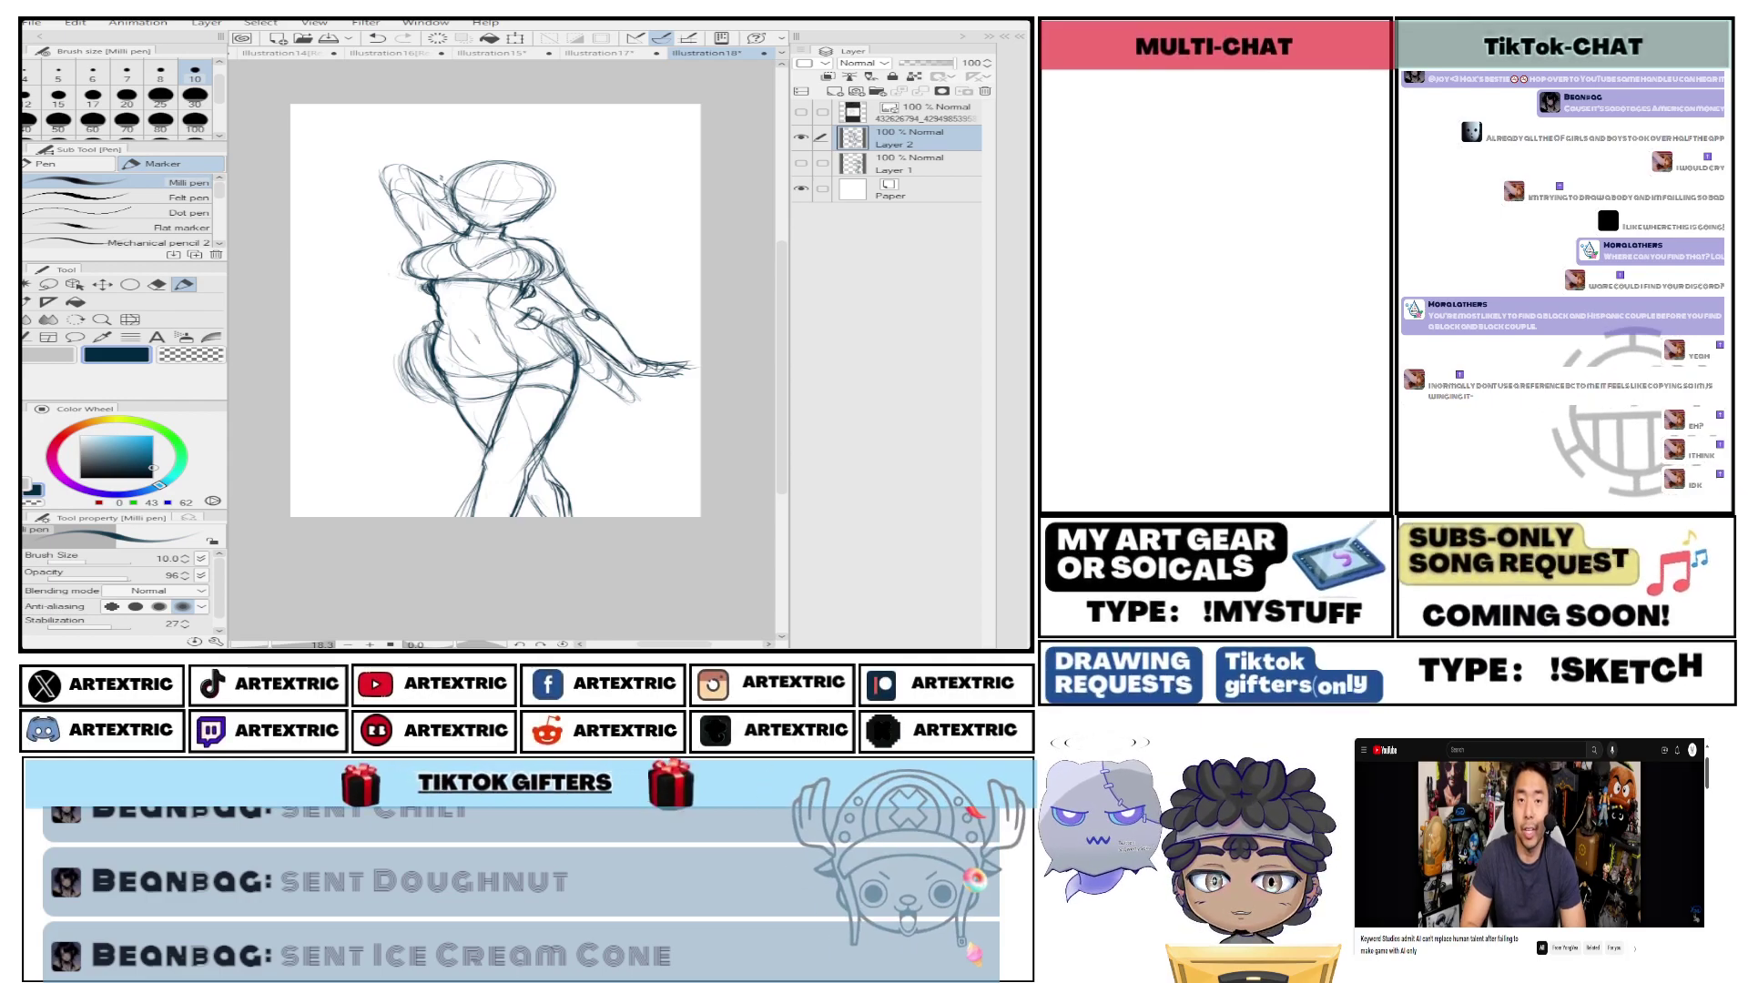
Sketch two long ears sweeping outward from the head, one bending down past the raised arm, and rough in hair around the head.
mouse_move(562, 178)
left_mouse_down()
mouse_move(682, 140)
mouse_move(687, 177)
mouse_move(691, 125)
left_mouse_up()
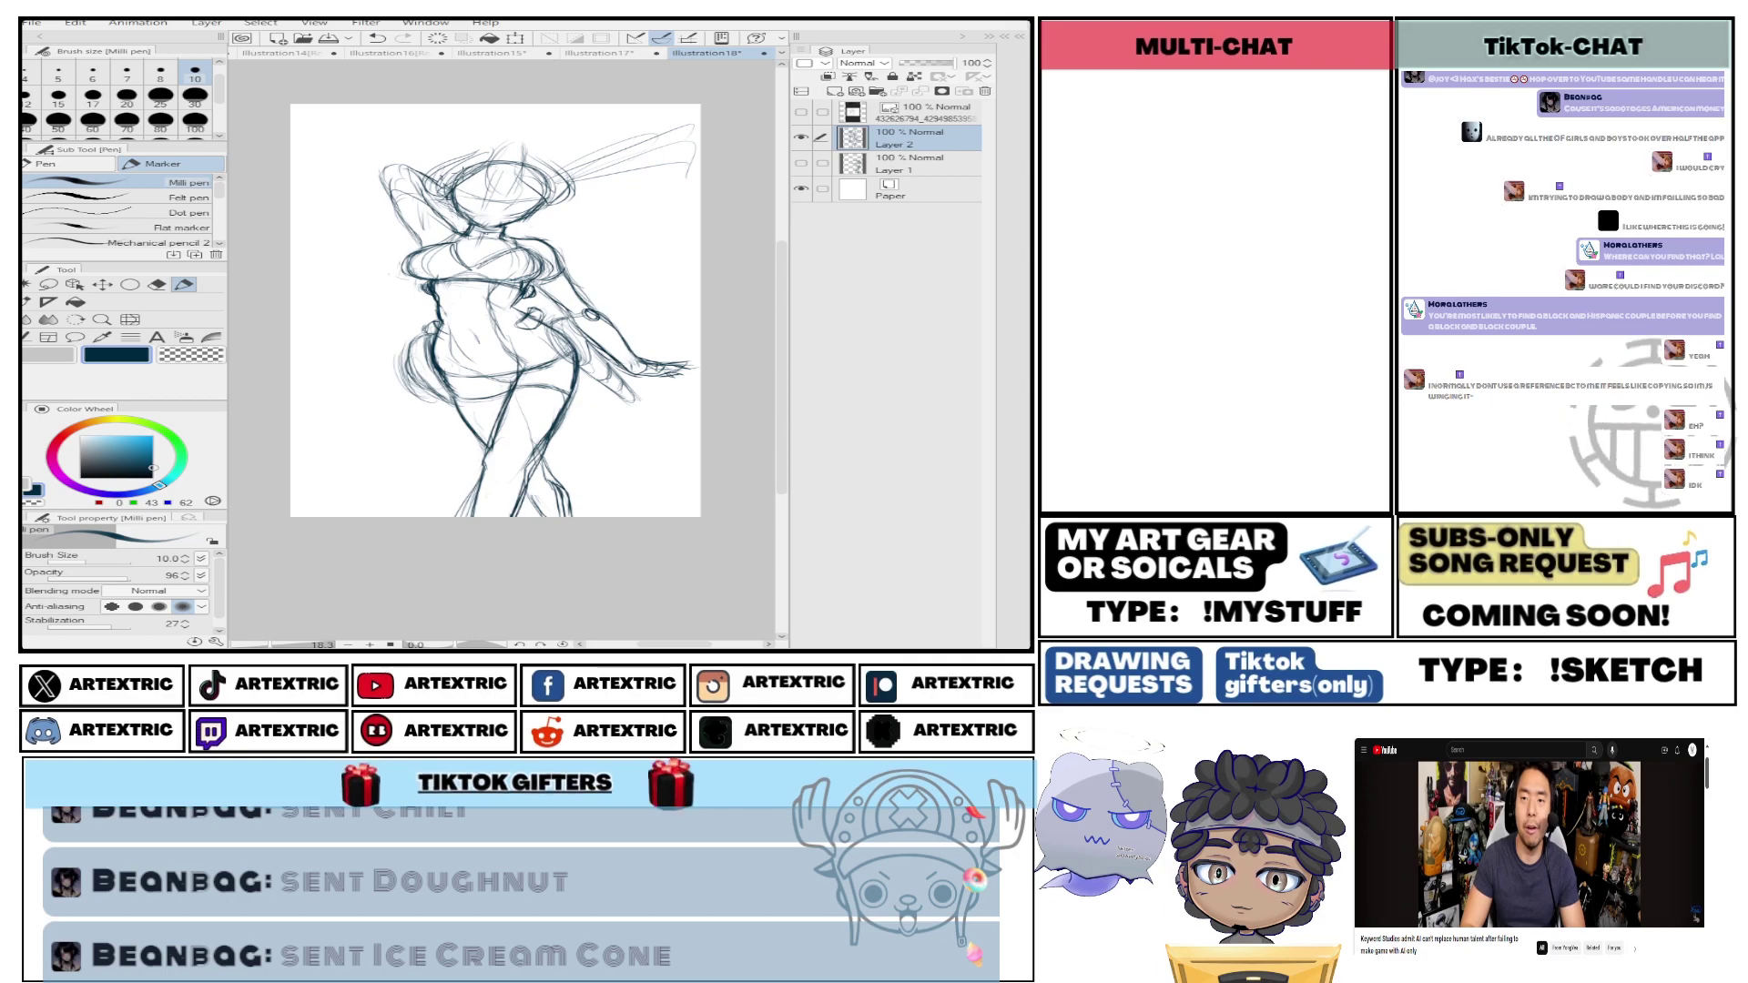
left_click_drag(437, 202, 484, 172)
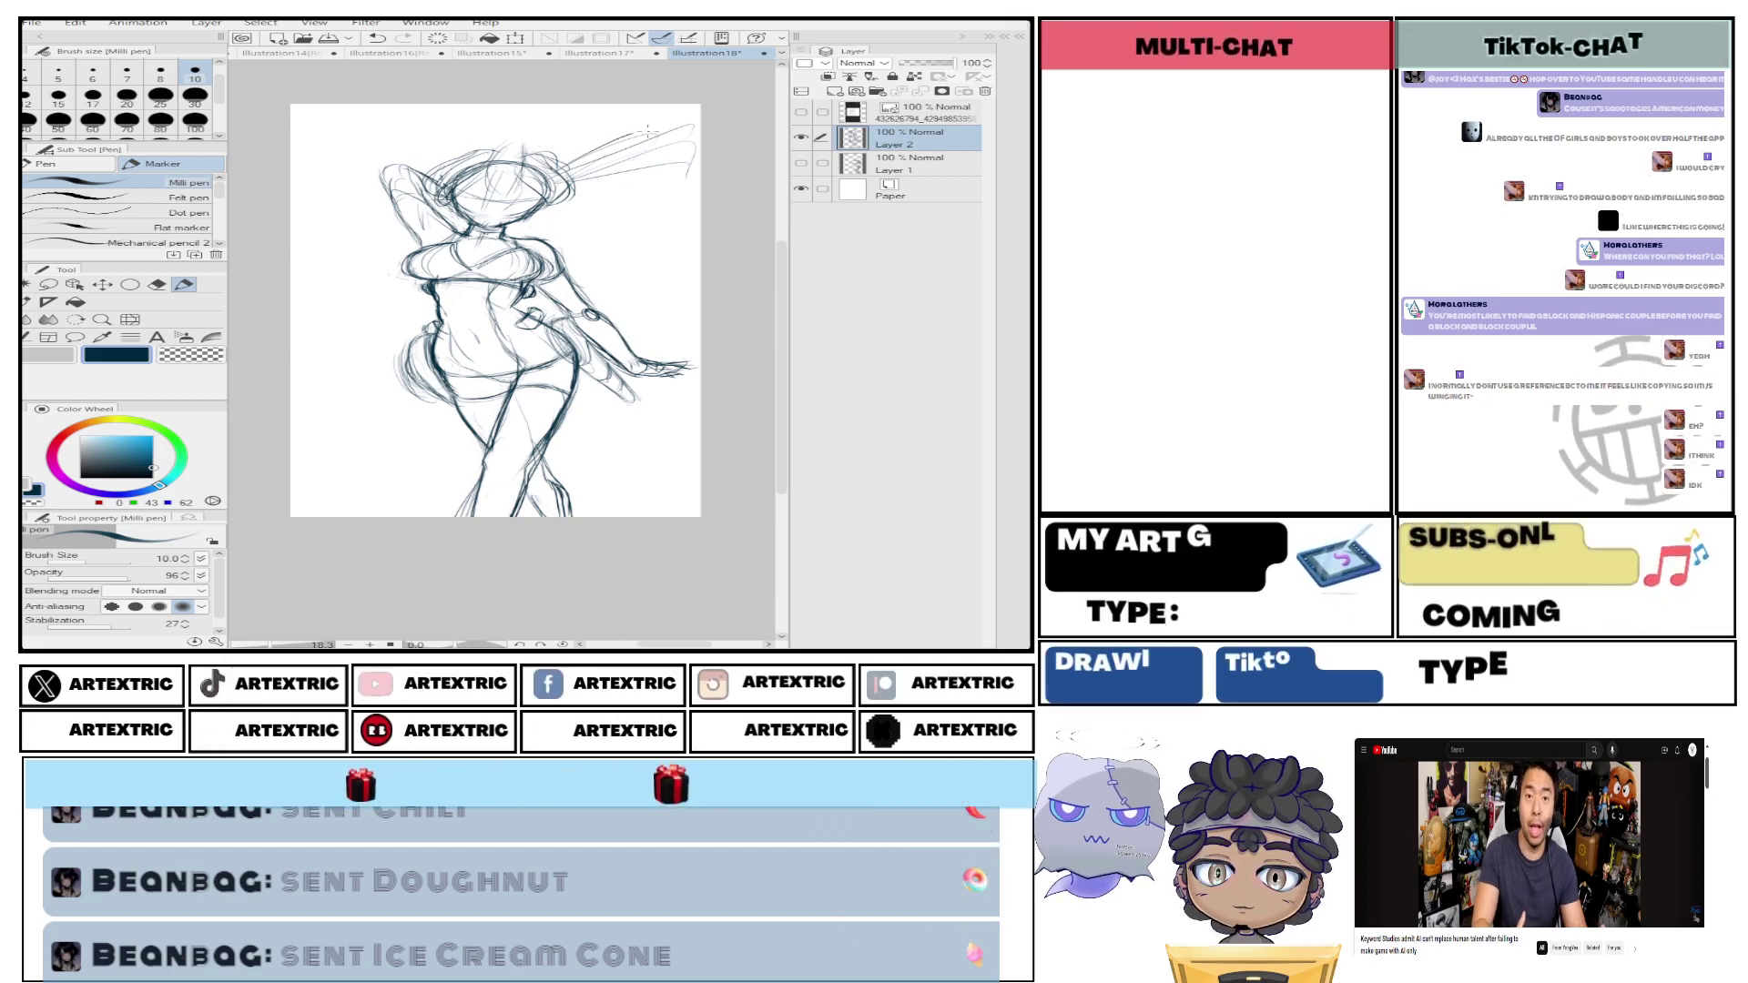
mouse_move(637, 146)
left_mouse_down()
mouse_move(546, 187)
mouse_move(699, 173)
left_mouse_up()
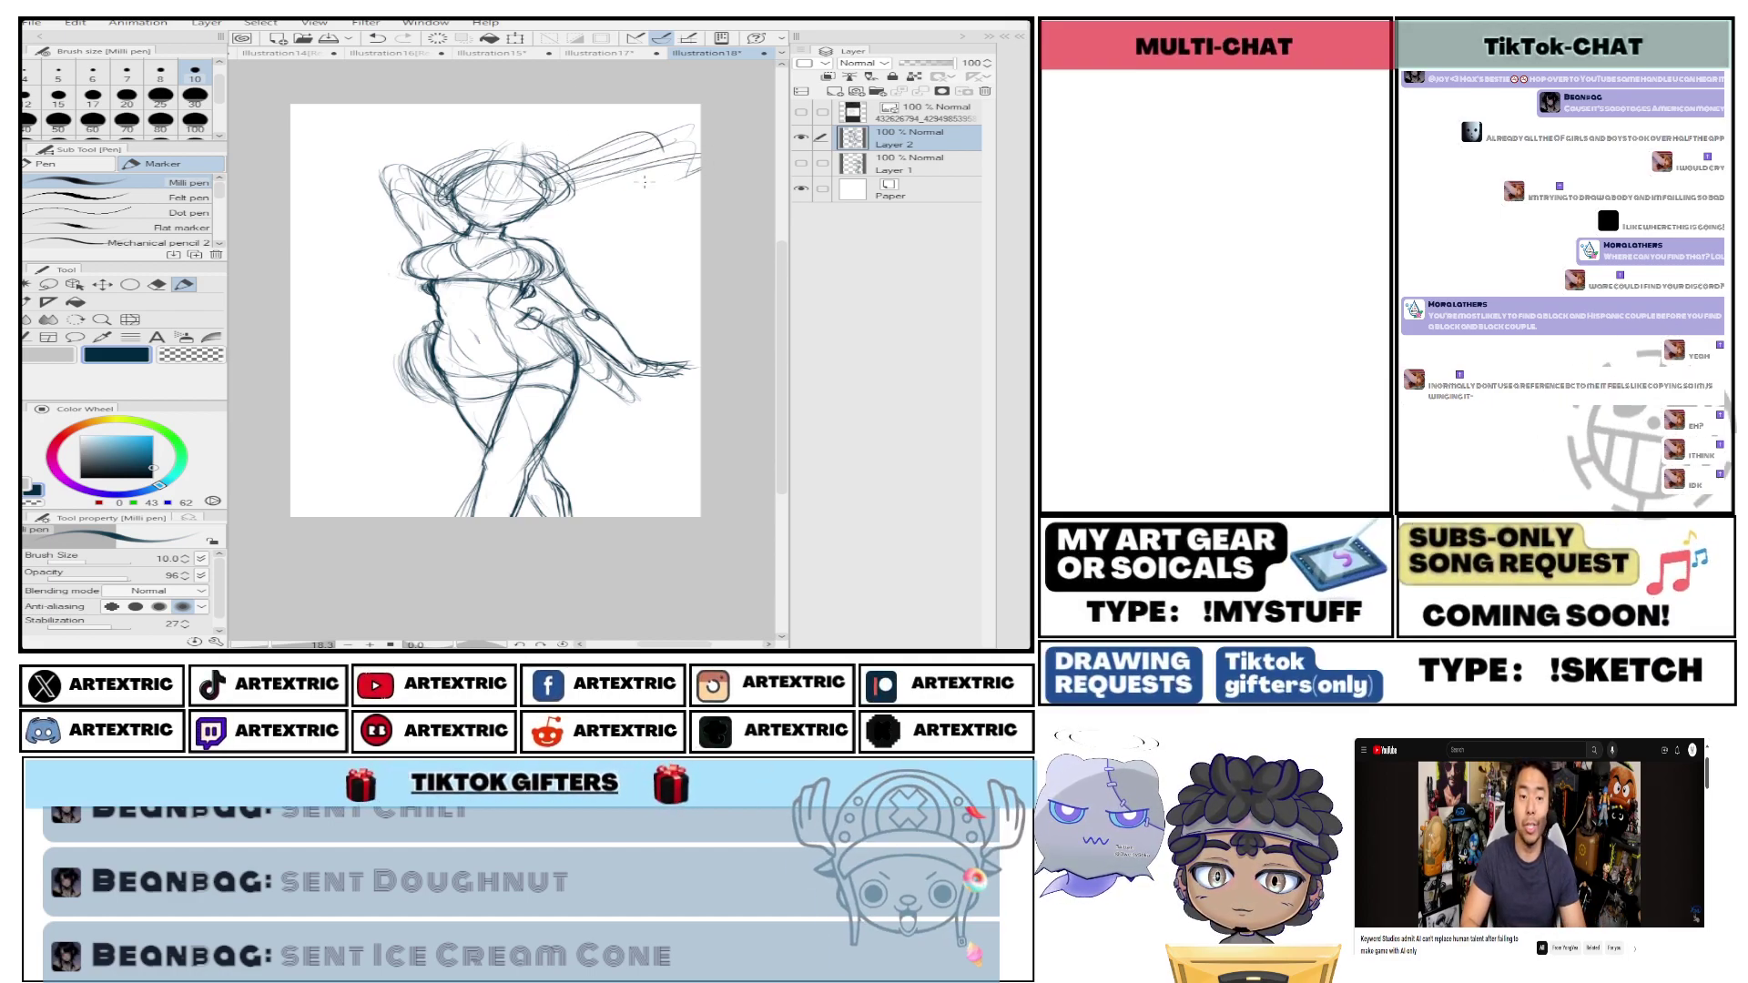
mouse_move(450, 163)
left_mouse_down()
mouse_move(373, 118)
mouse_move(309, 156)
left_mouse_up()
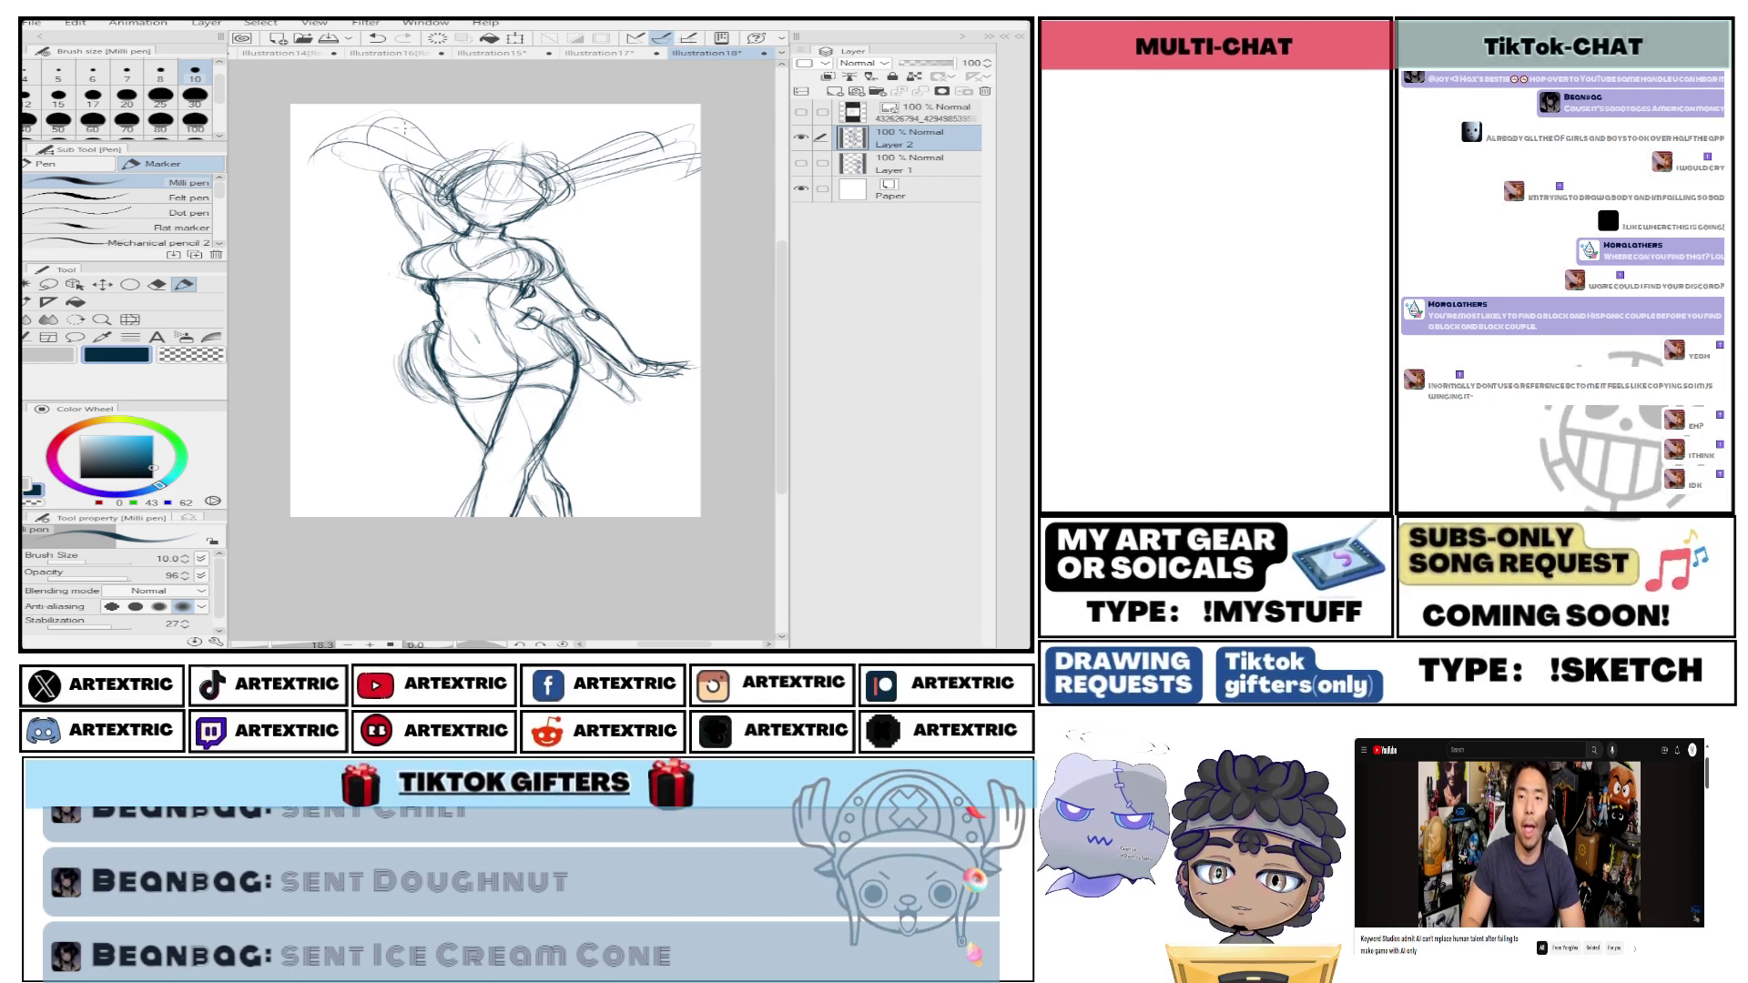
mouse_move(337, 147)
left_mouse_down()
mouse_move(309, 204)
mouse_move(374, 159)
mouse_move(291, 222)
left_mouse_up()
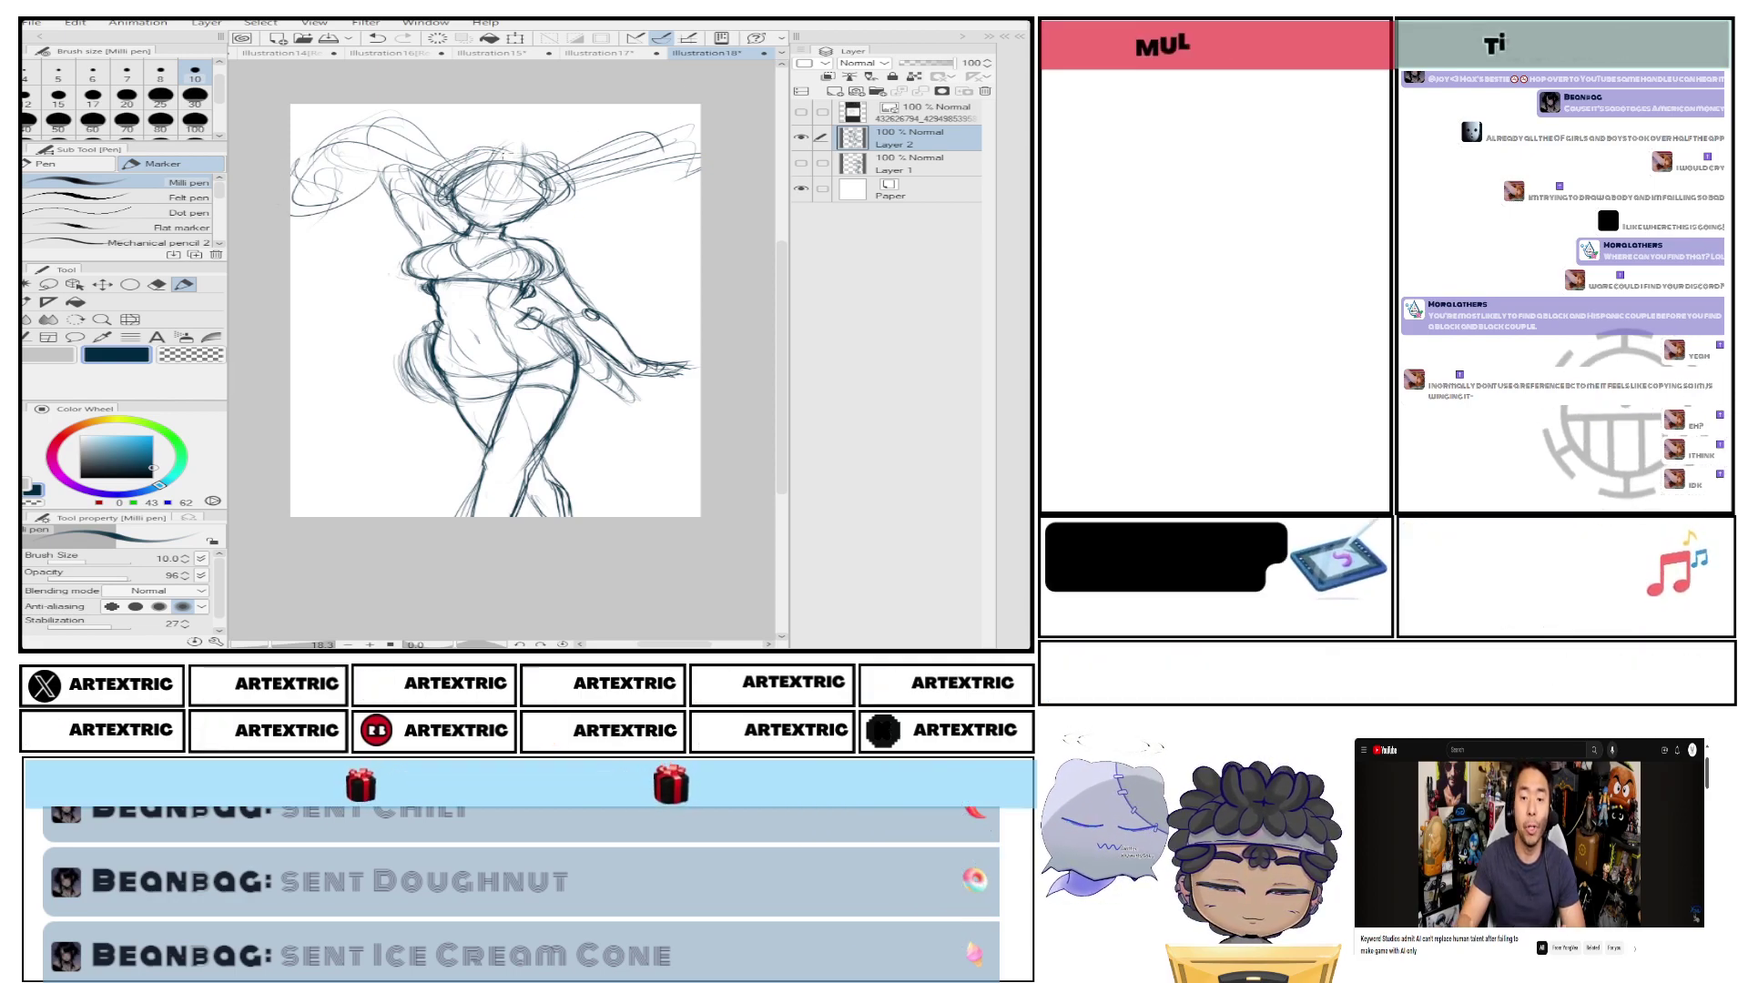
Sketch the hair over the forehead, a facial feature mark, and rough details on the chest and torso.
left_click_drag(492, 160, 526, 151)
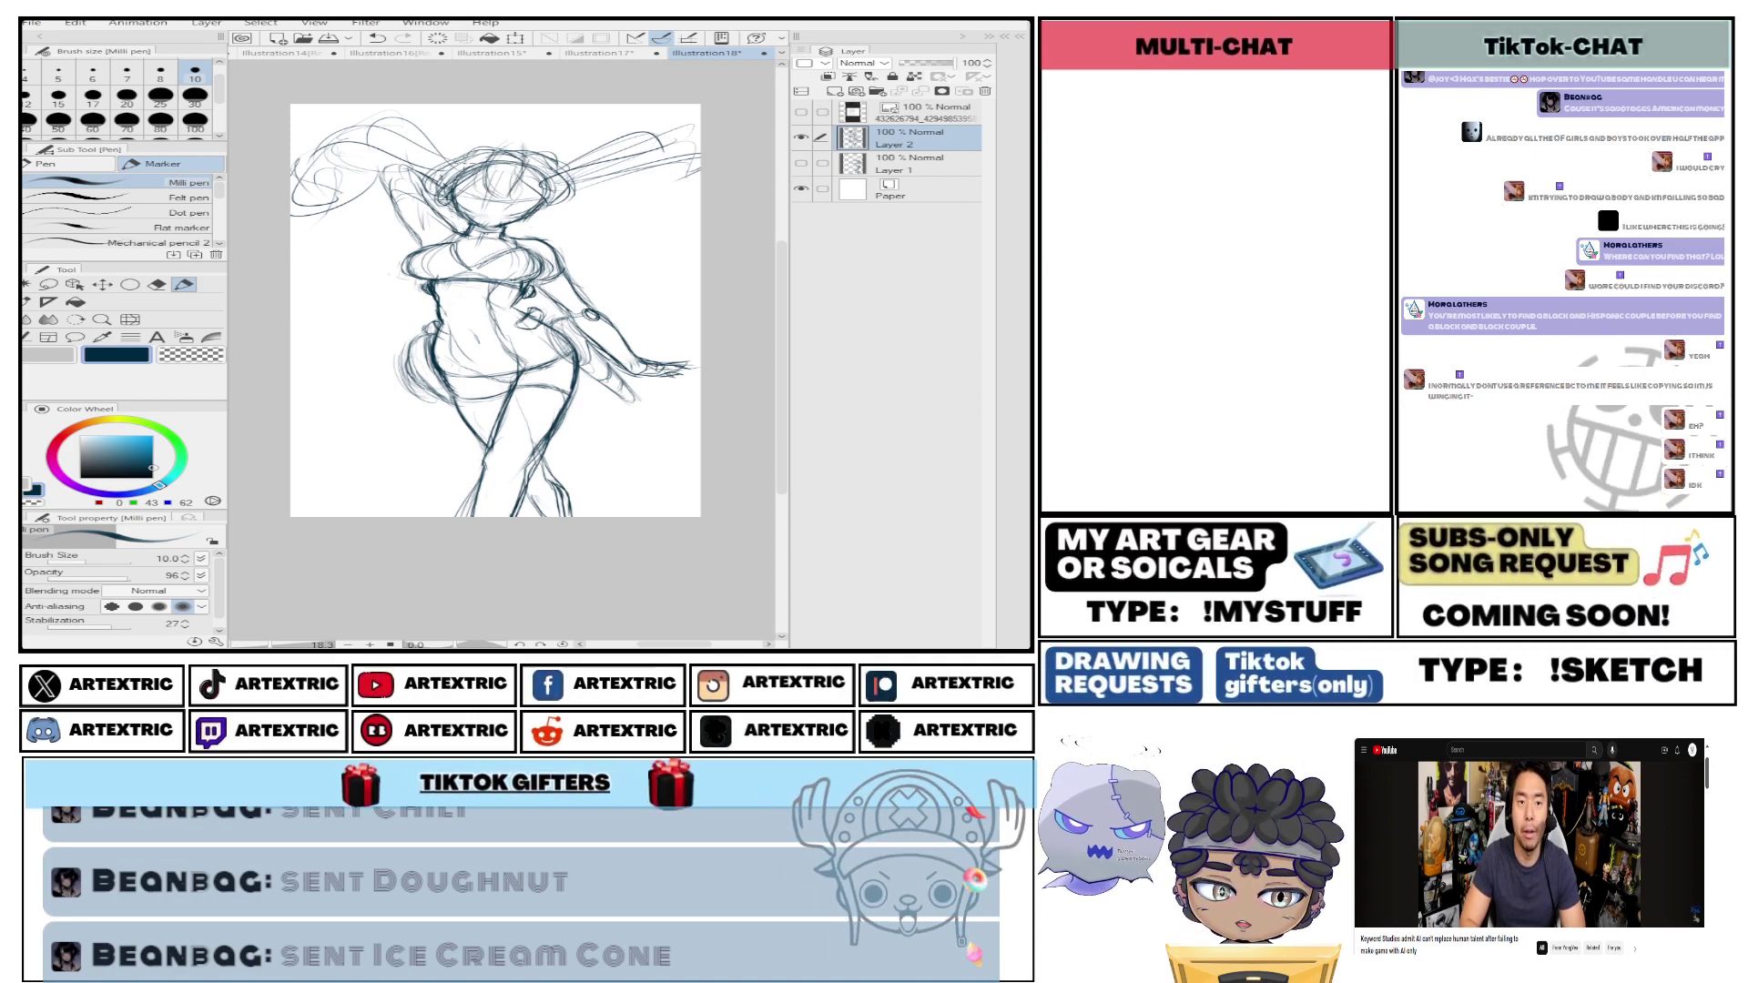
left_click_drag(466, 195, 487, 214)
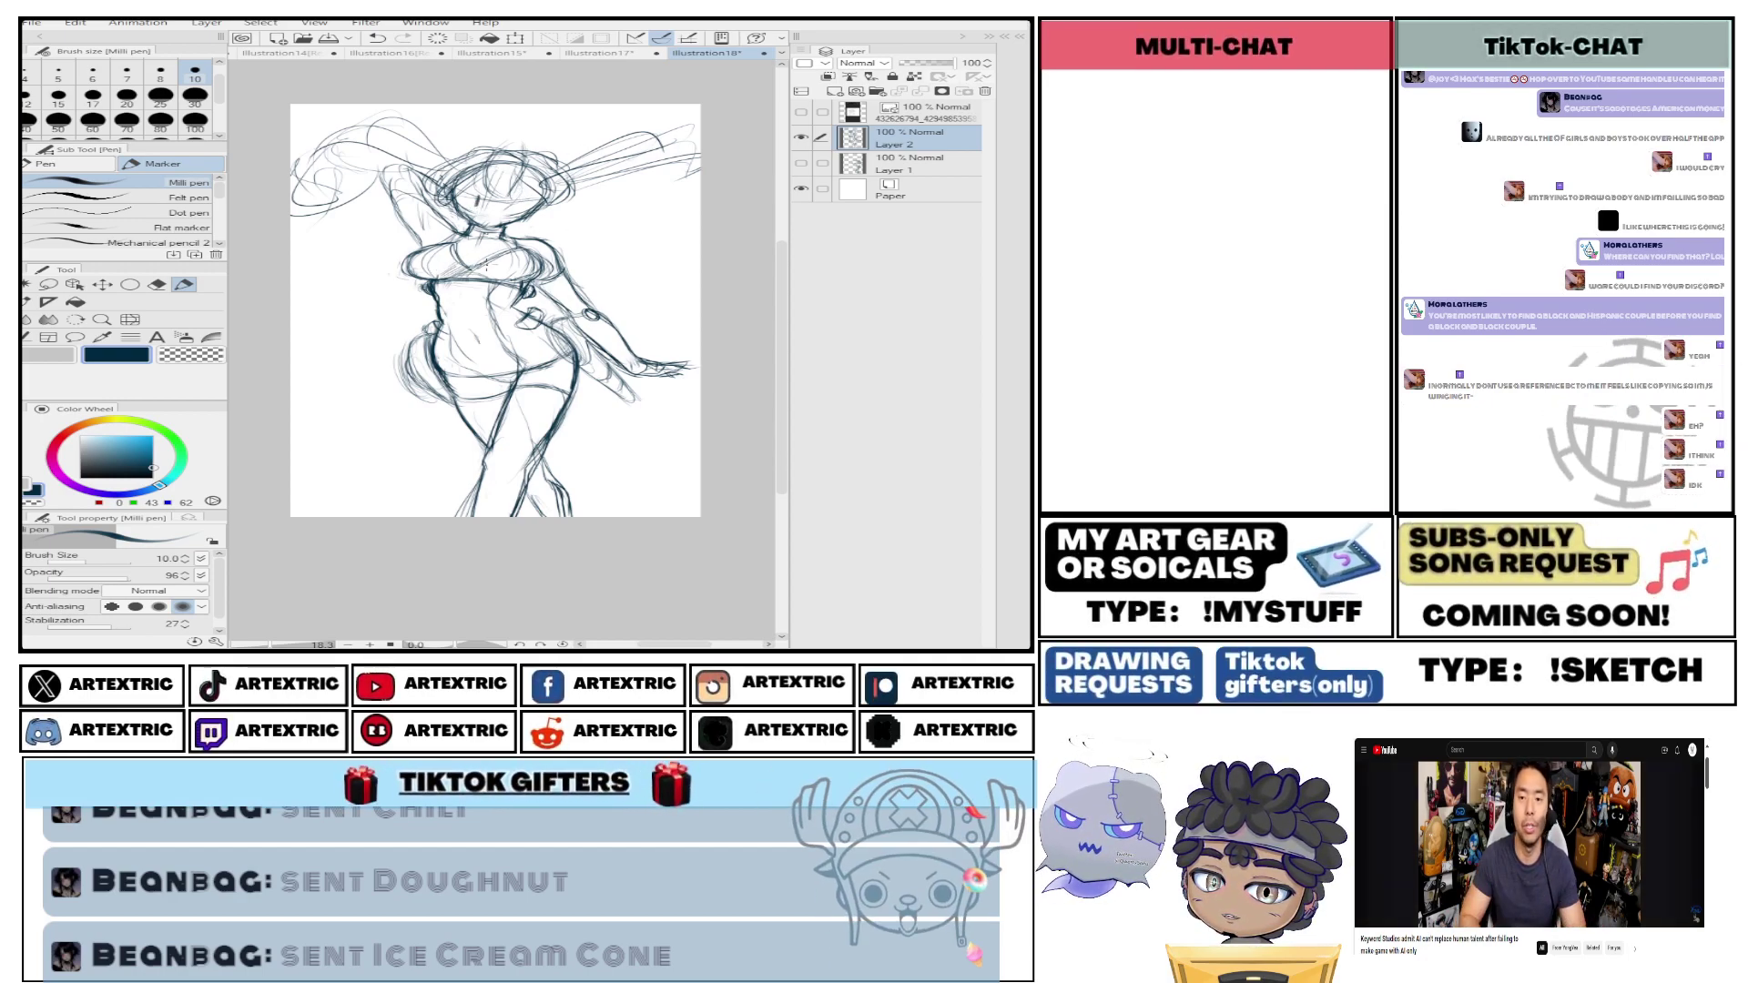
left_click_drag(470, 261, 491, 274)
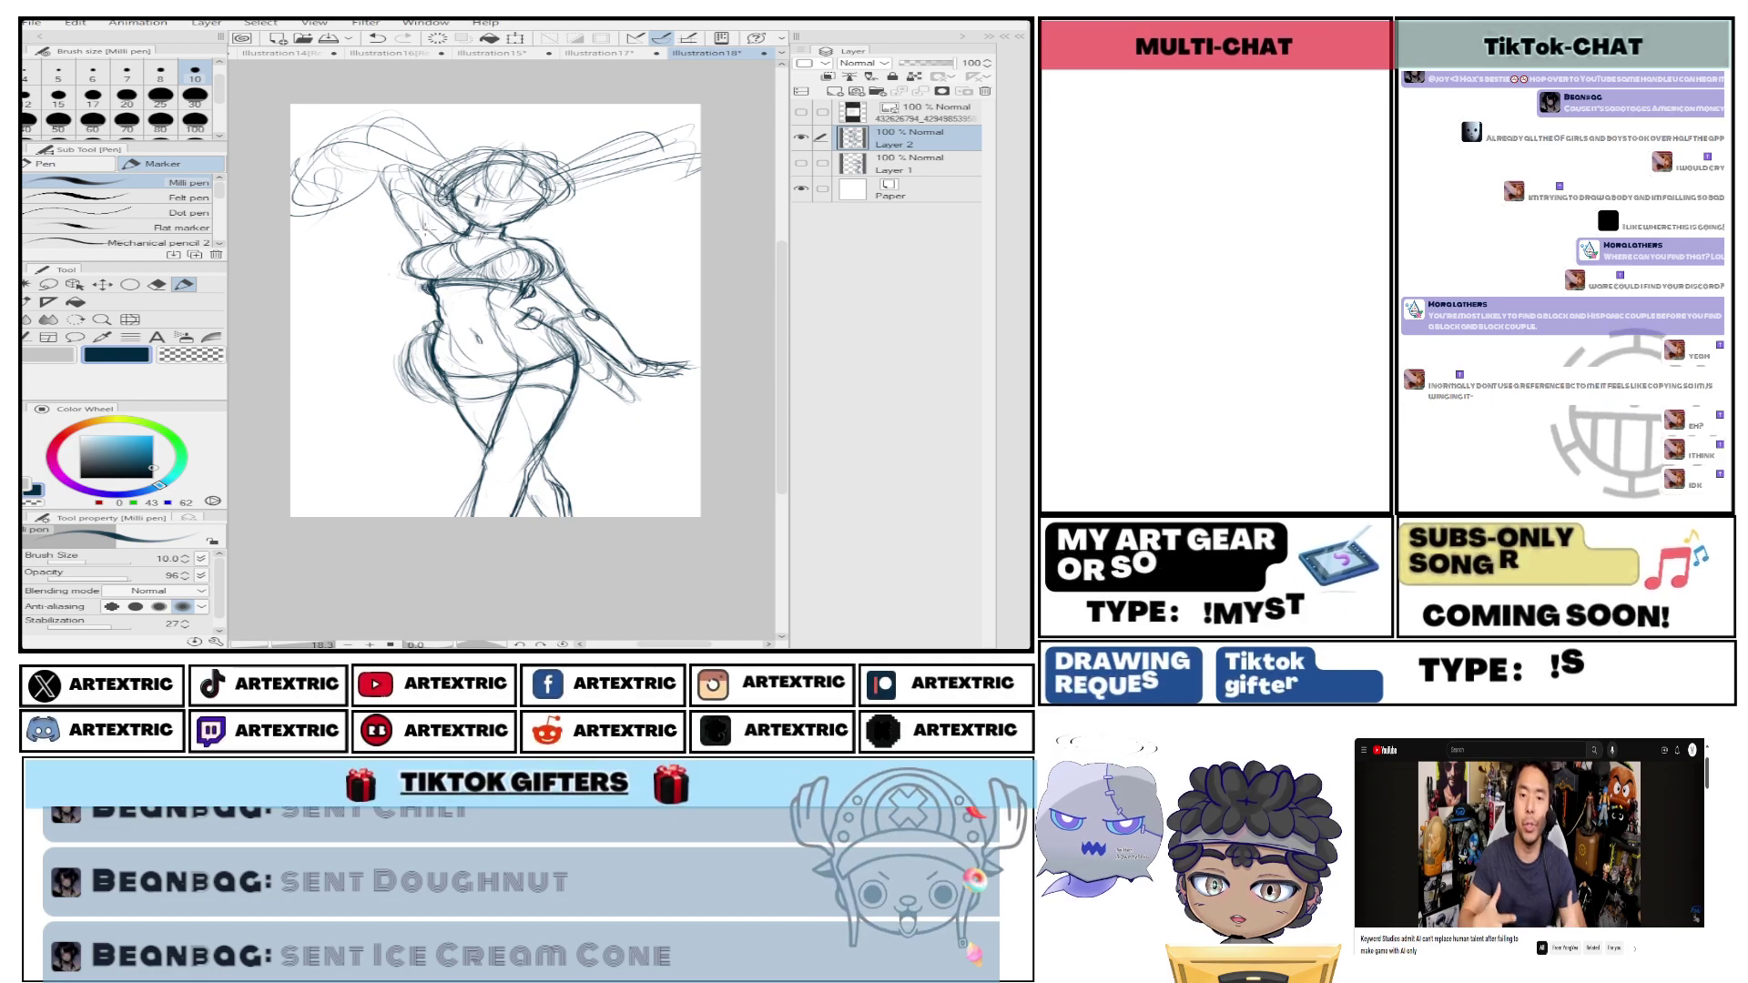
left_click(434, 232)
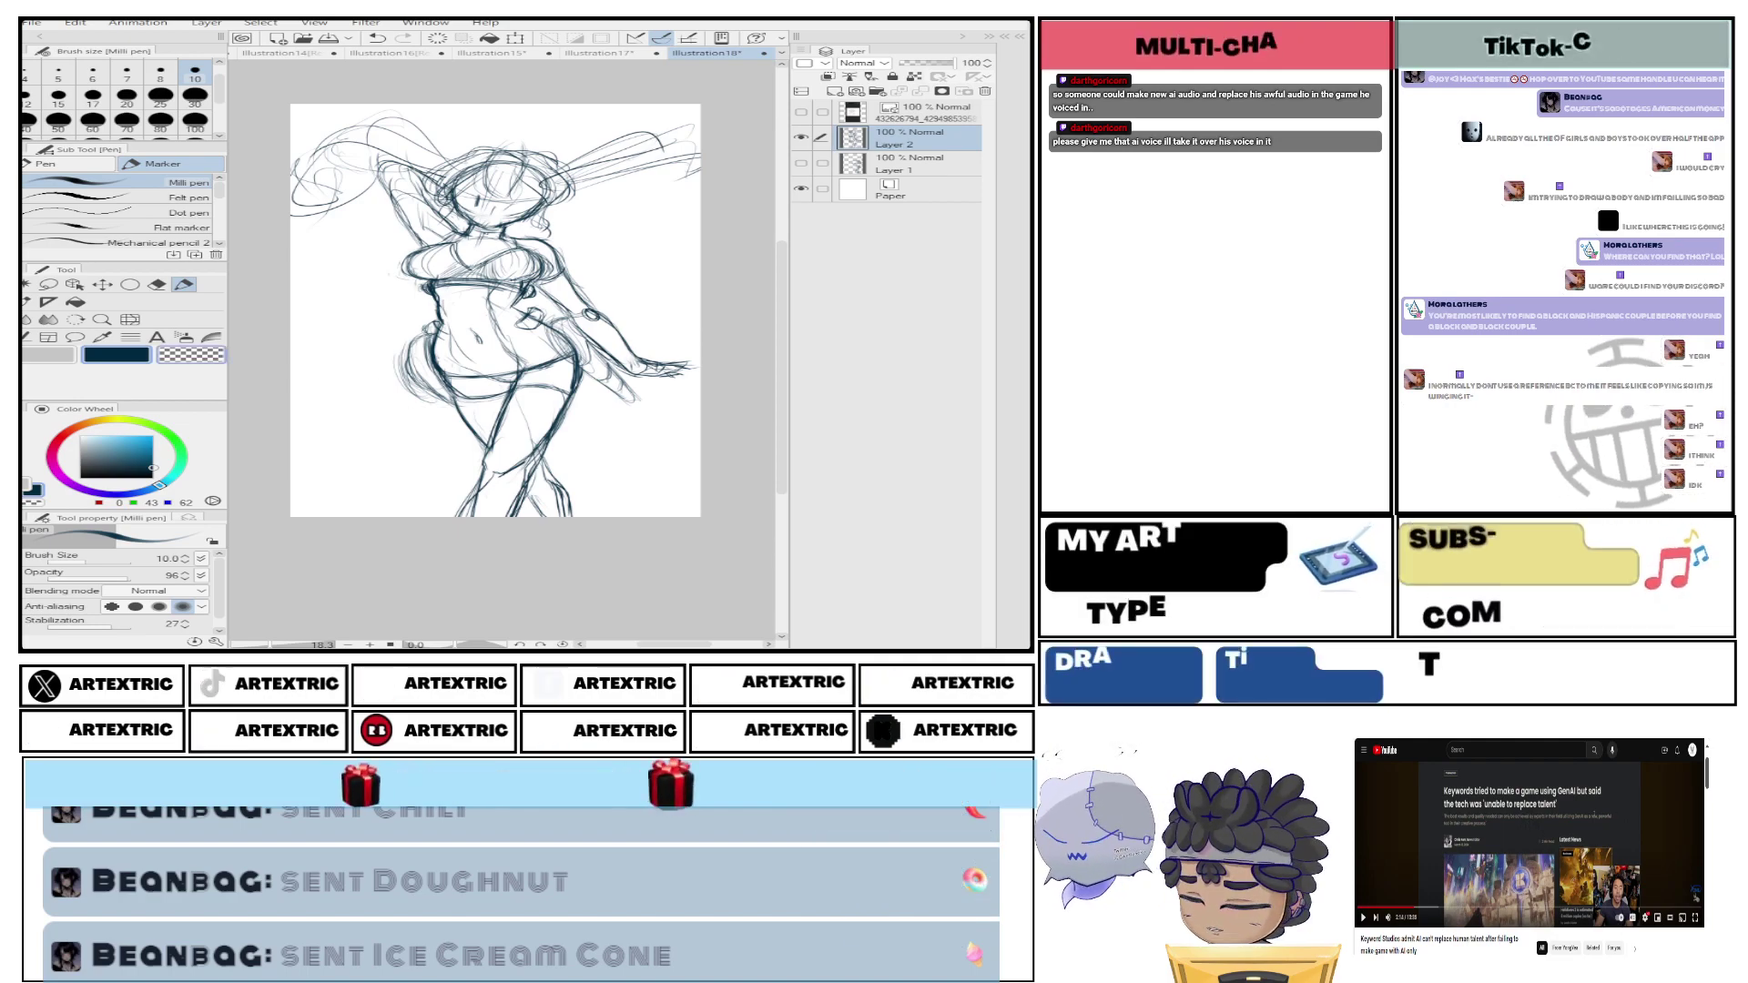
Lasso the rear lower leg near the canvas edge and adjust it with Scale/Rotate.
key("w")
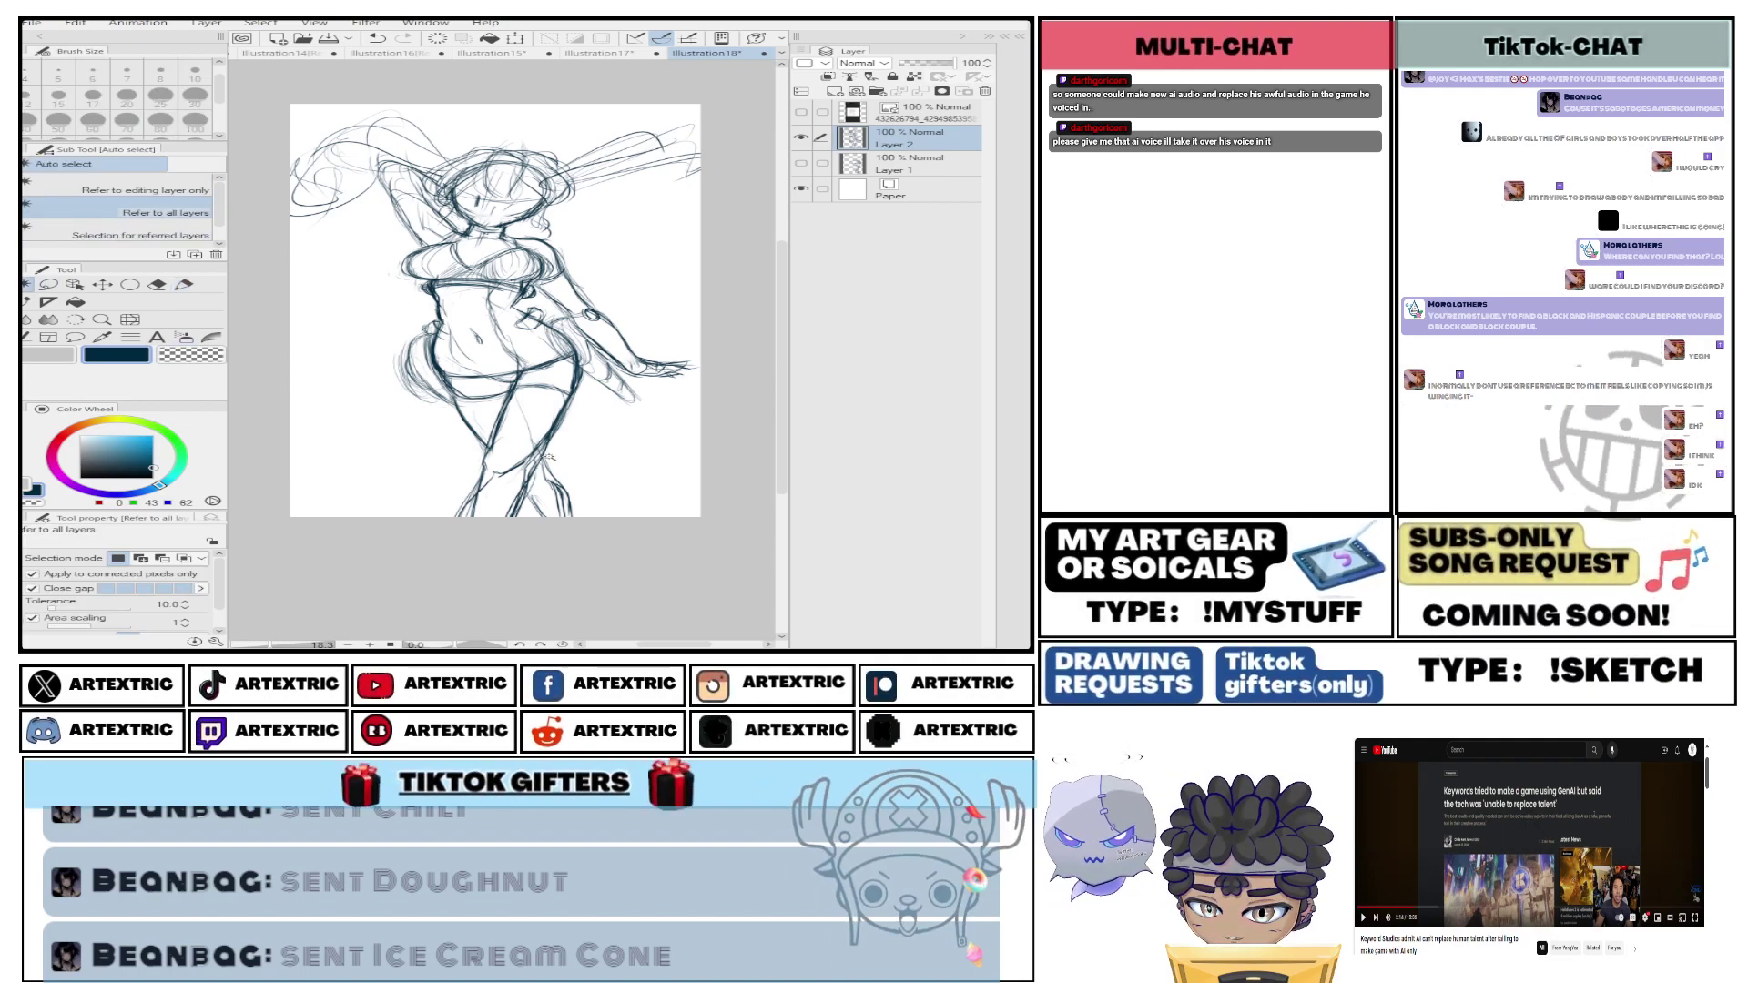
key("m")
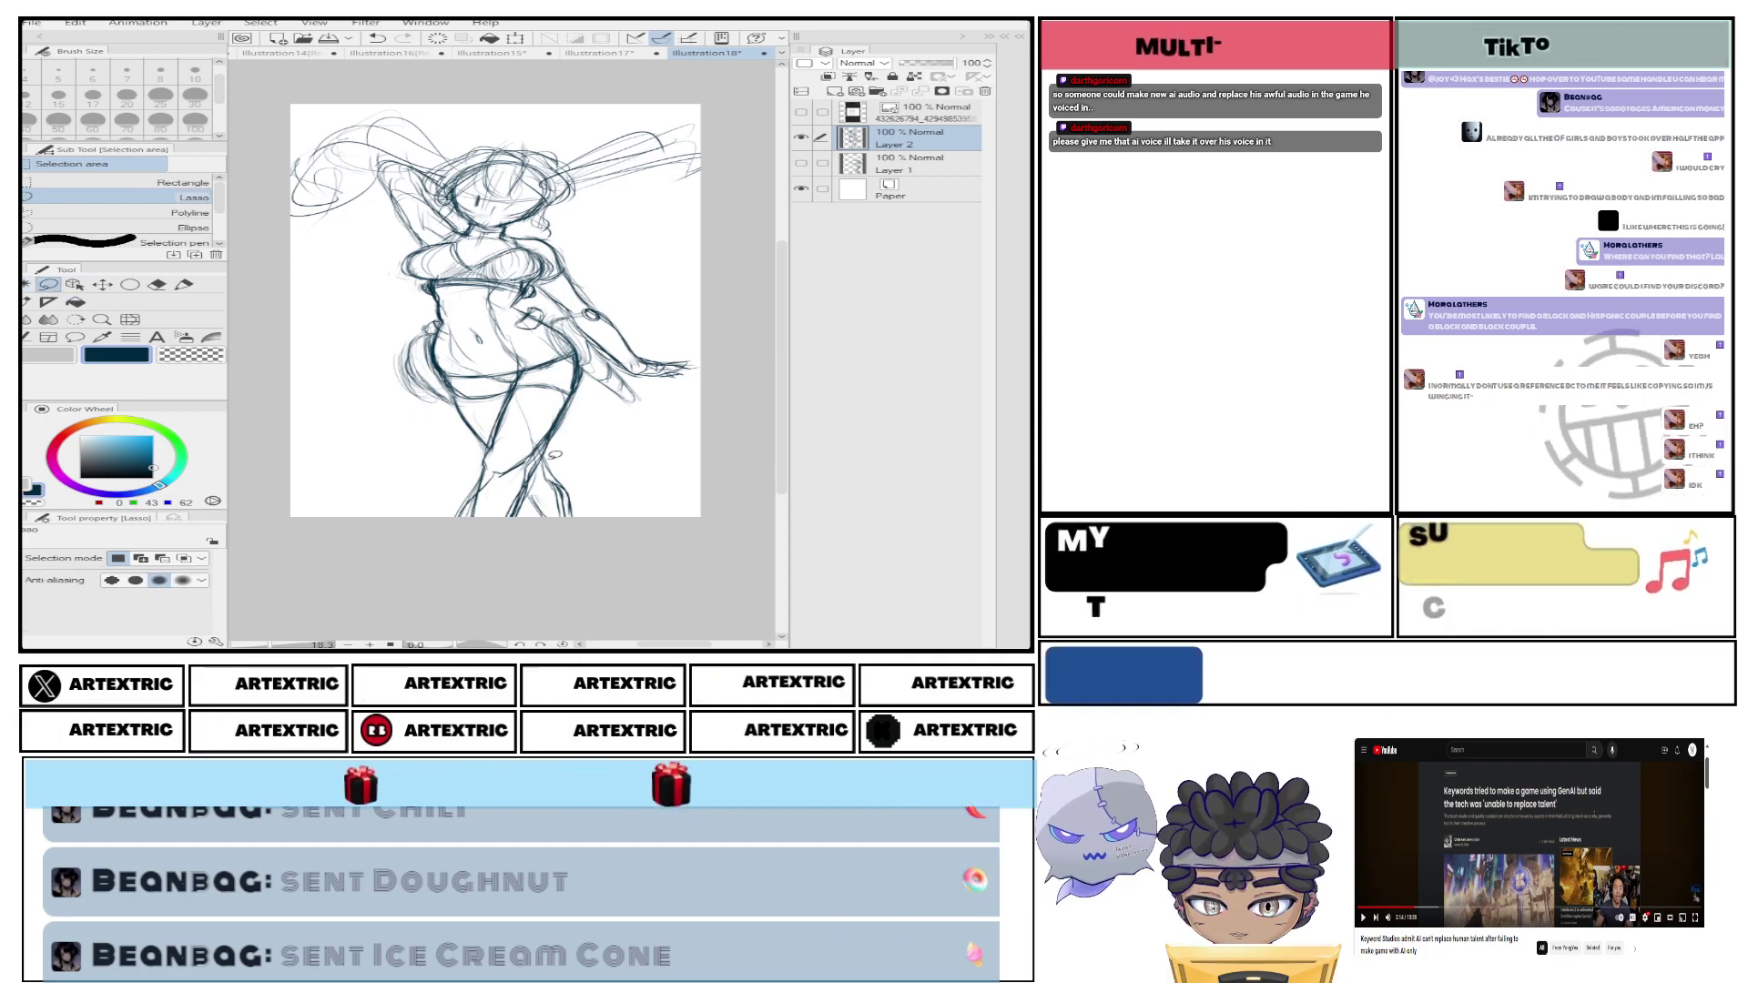
mouse_move(628, 455)
left_mouse_down()
mouse_move(627, 482)
mouse_move(637, 469)
mouse_move(608, 492)
left_mouse_up()
key("ctrl+t")
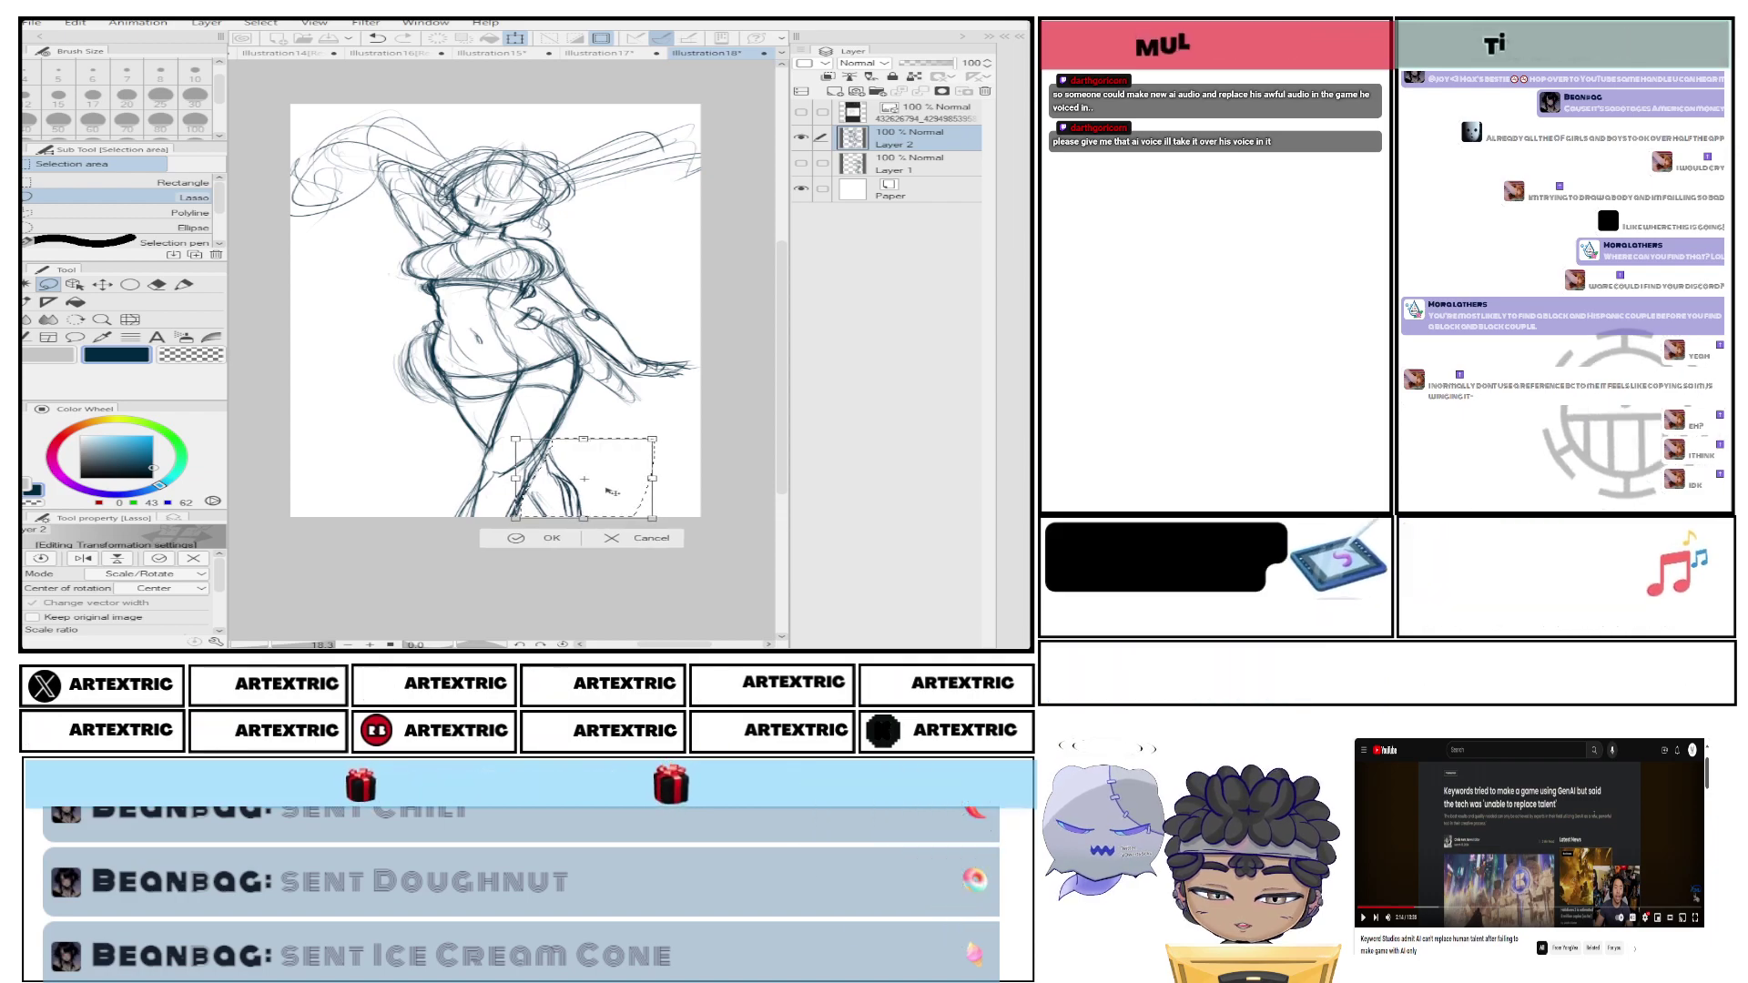
left_click(546, 538)
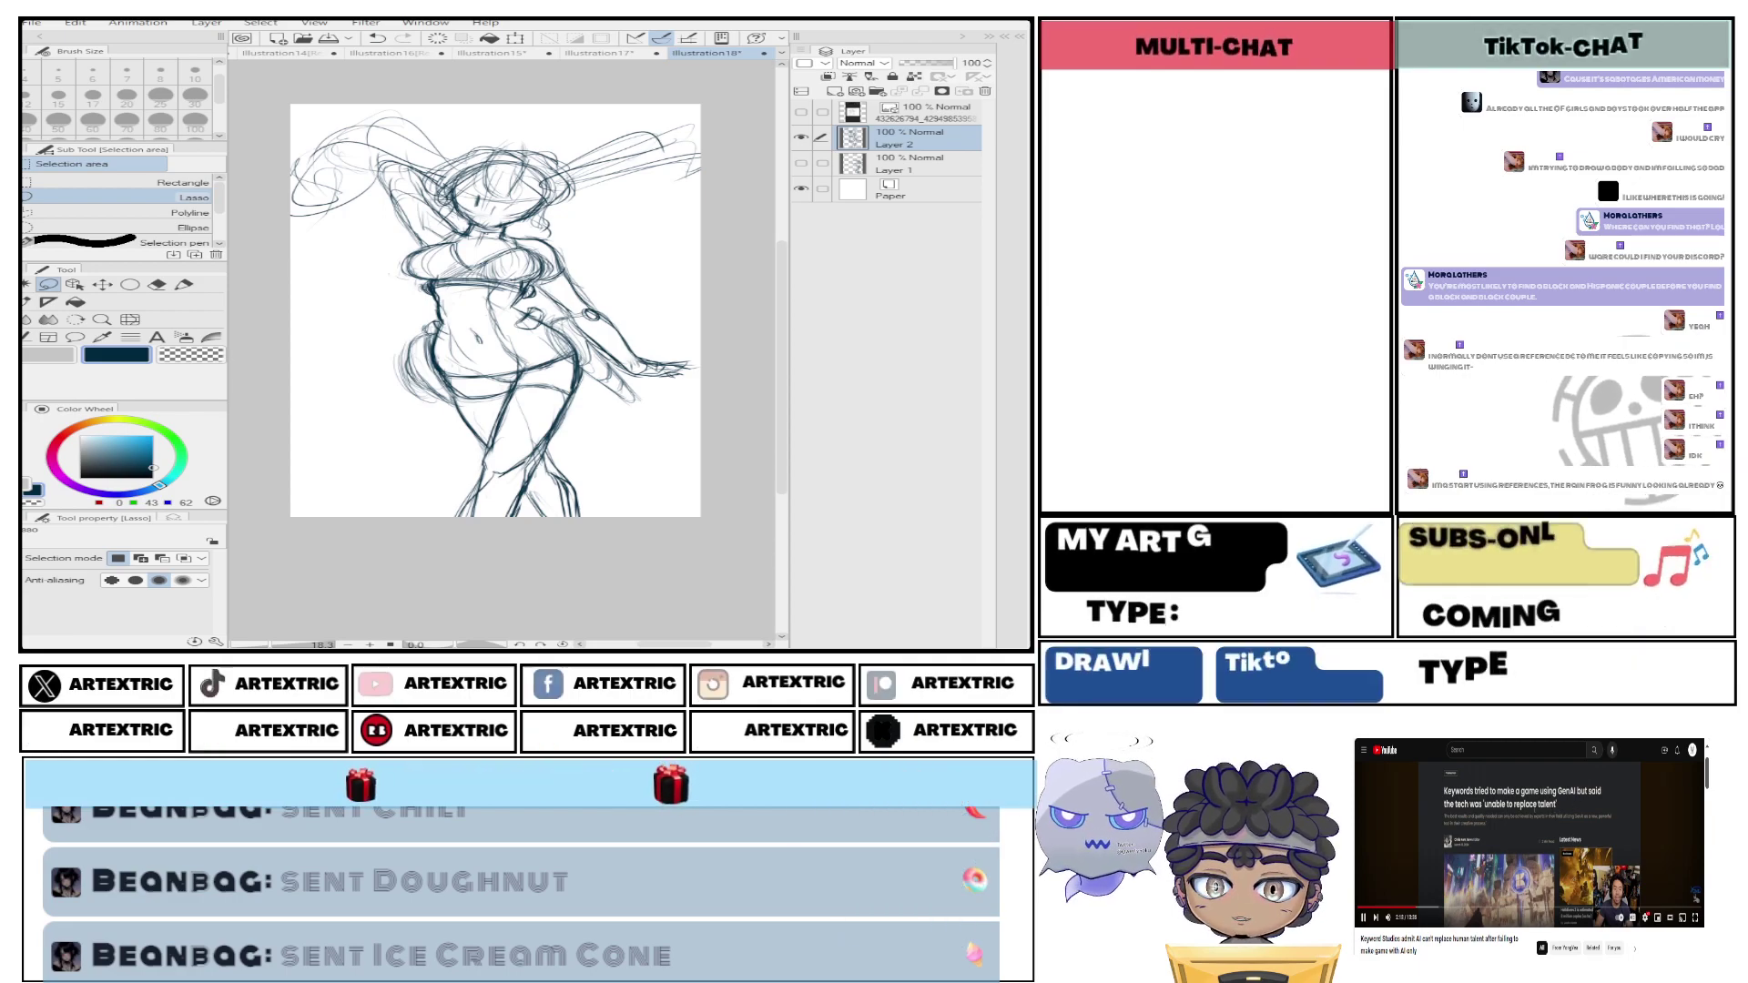
Sketch waistline details with the Milli pen, then erase the outer thigh contour with the Soft eraser and redraw it.
key("p")
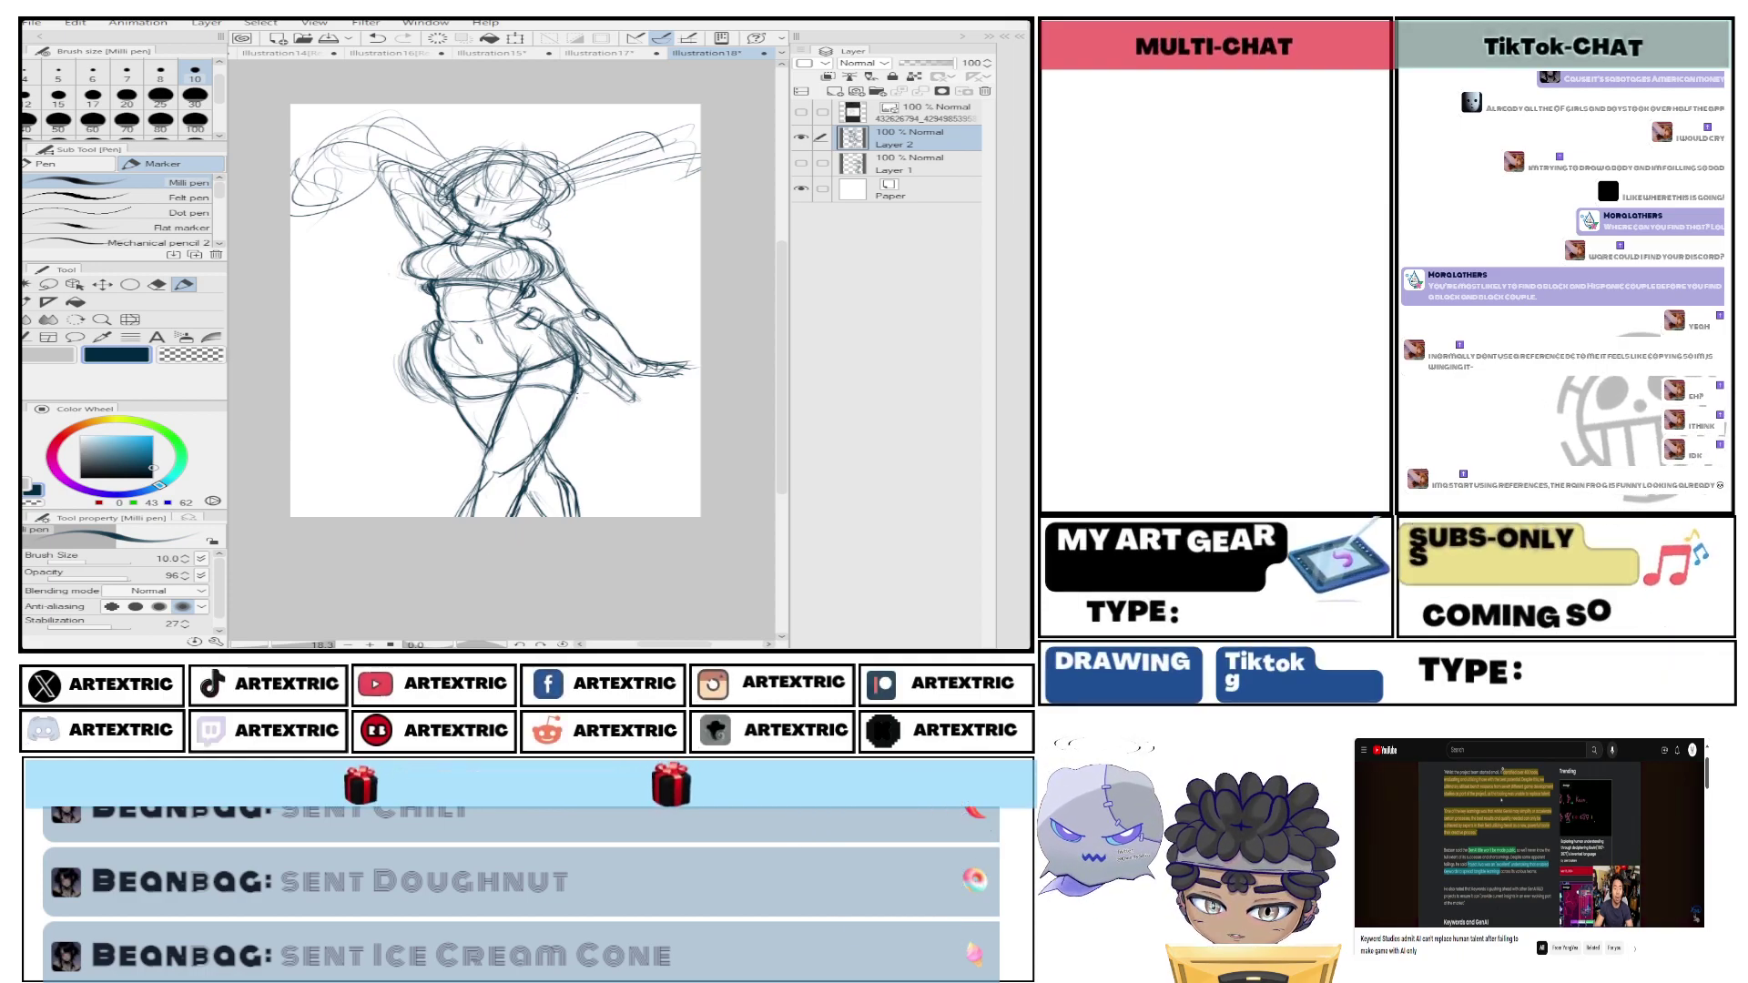
left_click(156, 283)
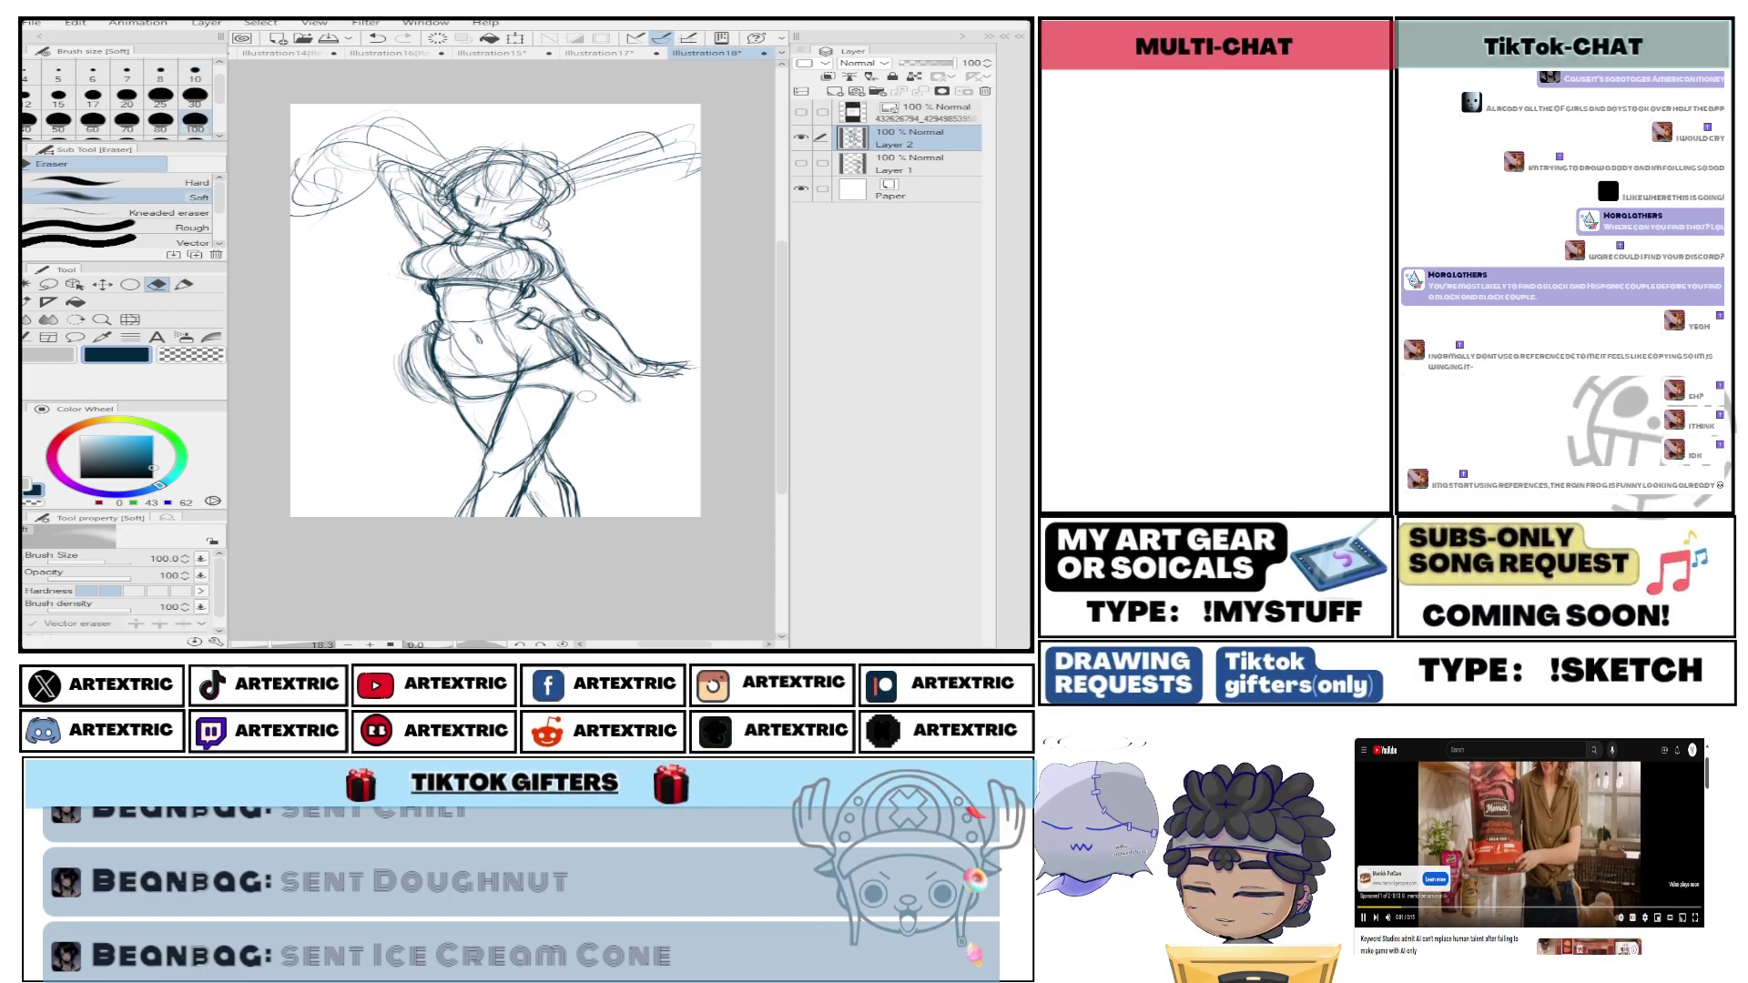
key("p")
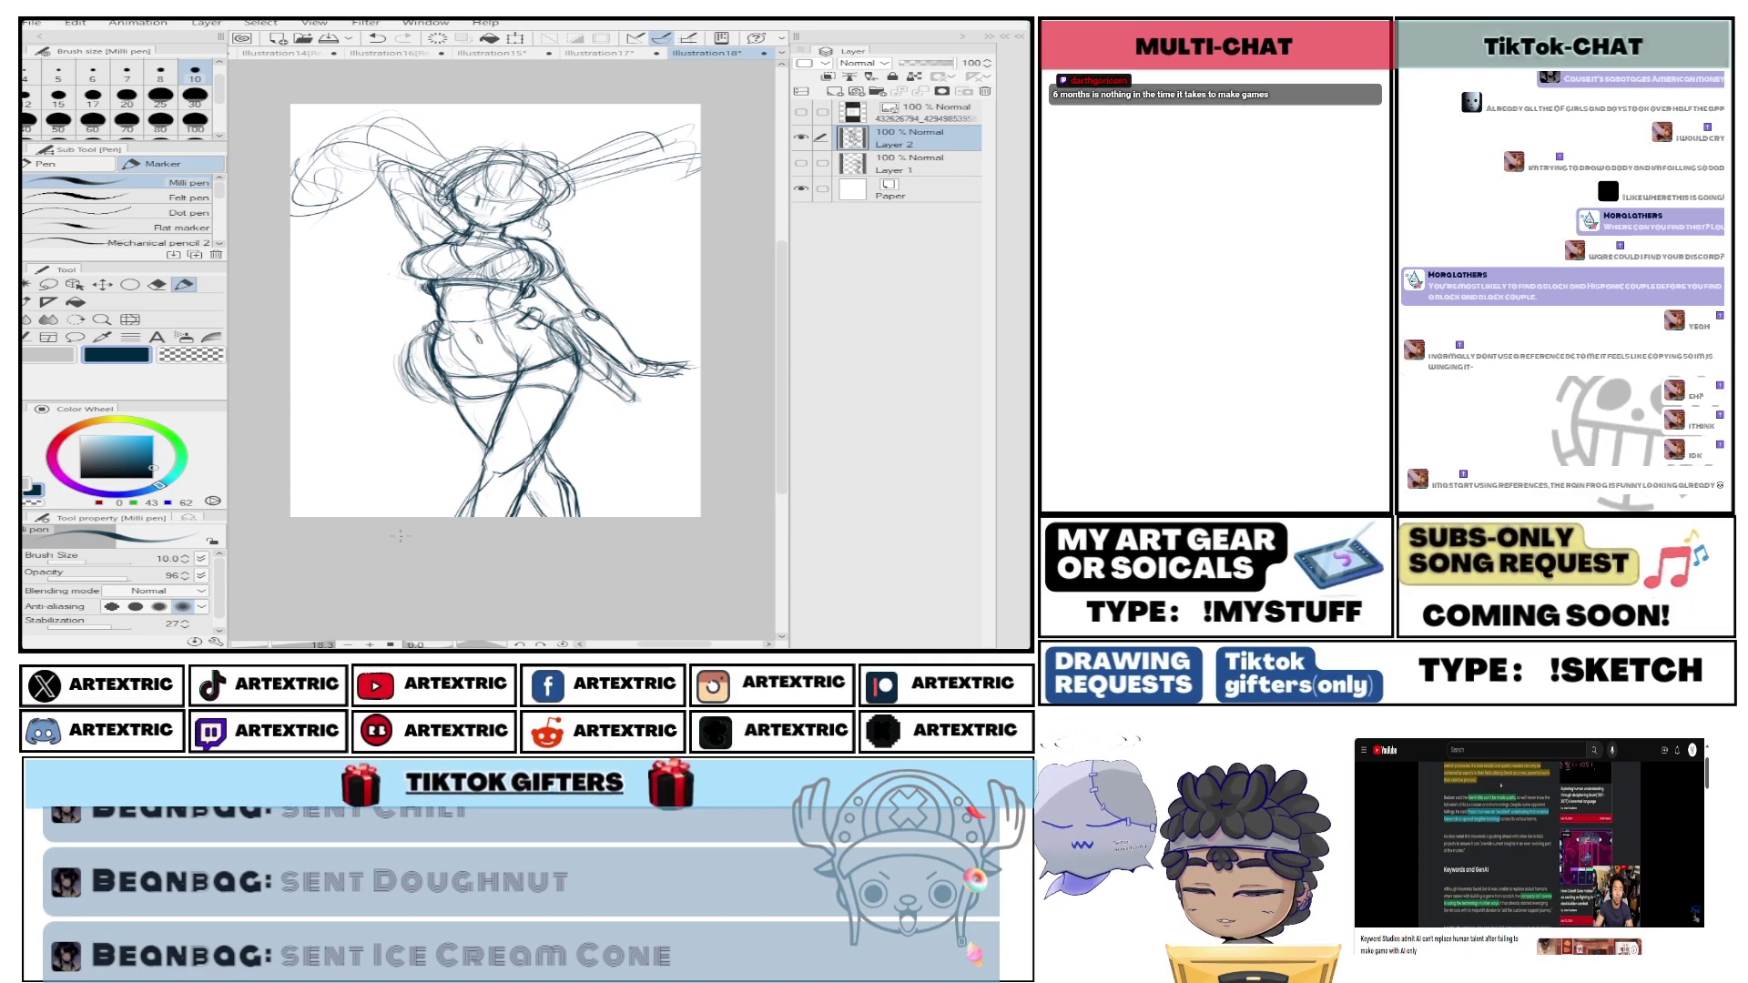
Erase rough lines around the rear thigh and redraw the thigh and hip contours with the Milli pen.
scroll(774, 346, "down", 5)
scroll(769, 347, "up", 5)
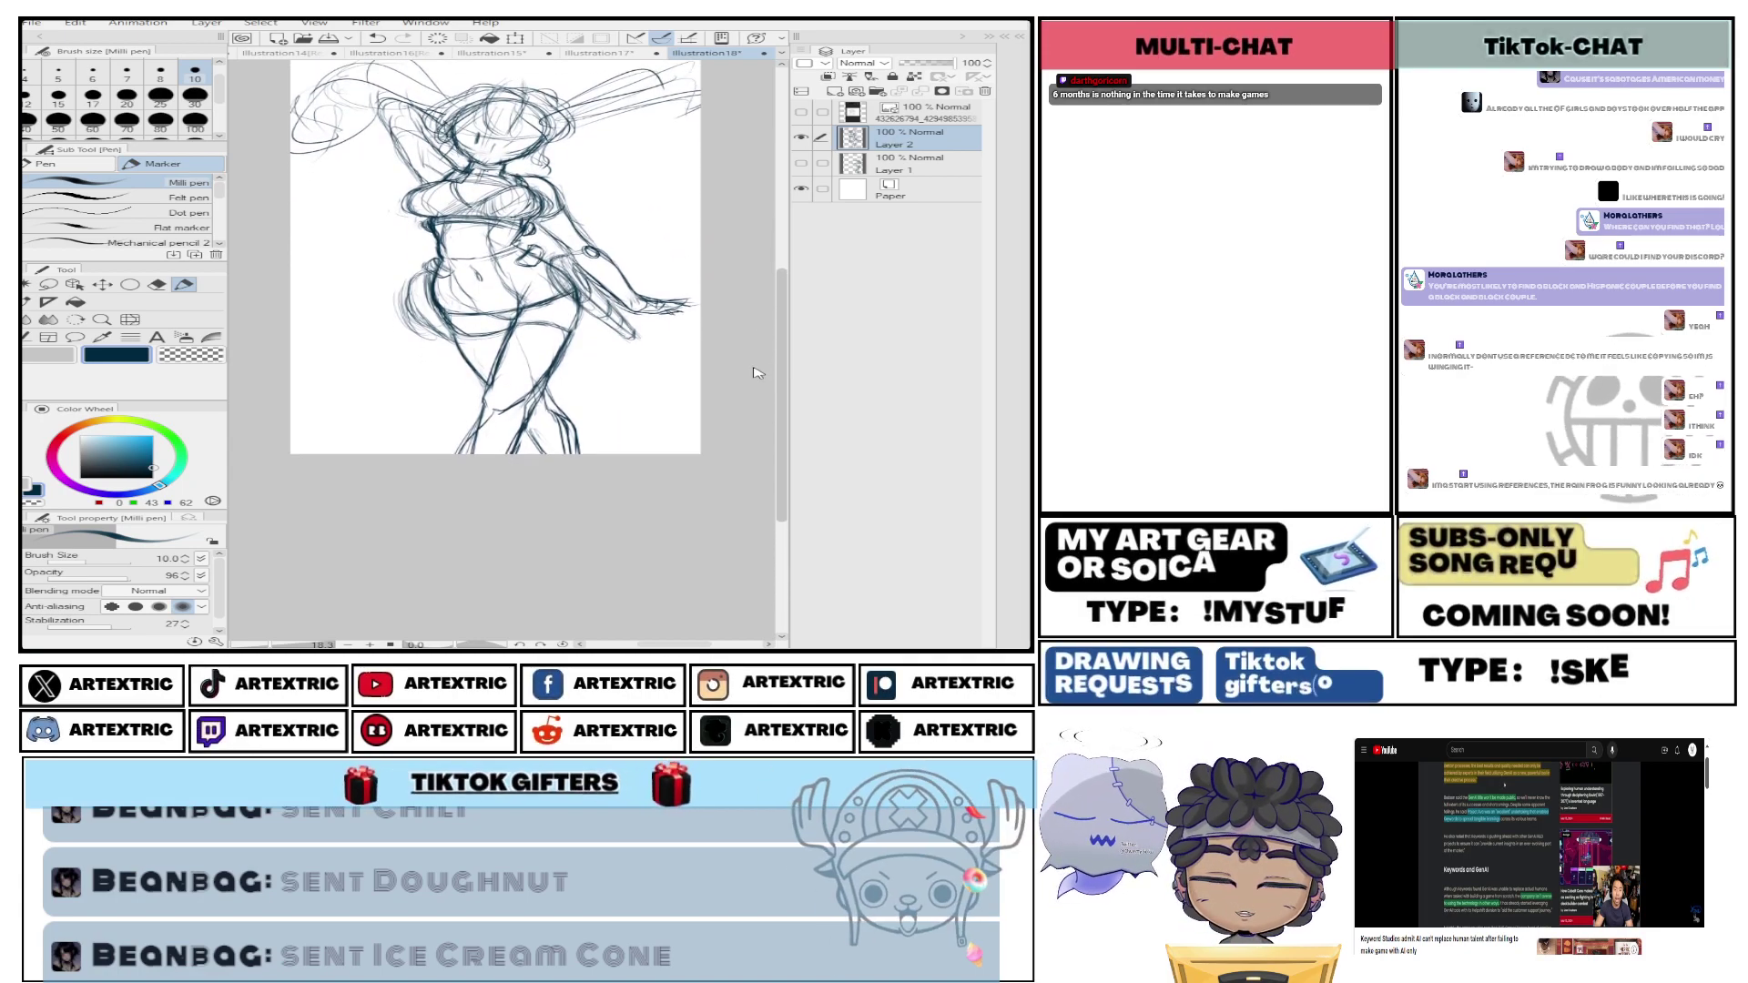
scroll(761, 350, "up", 1)
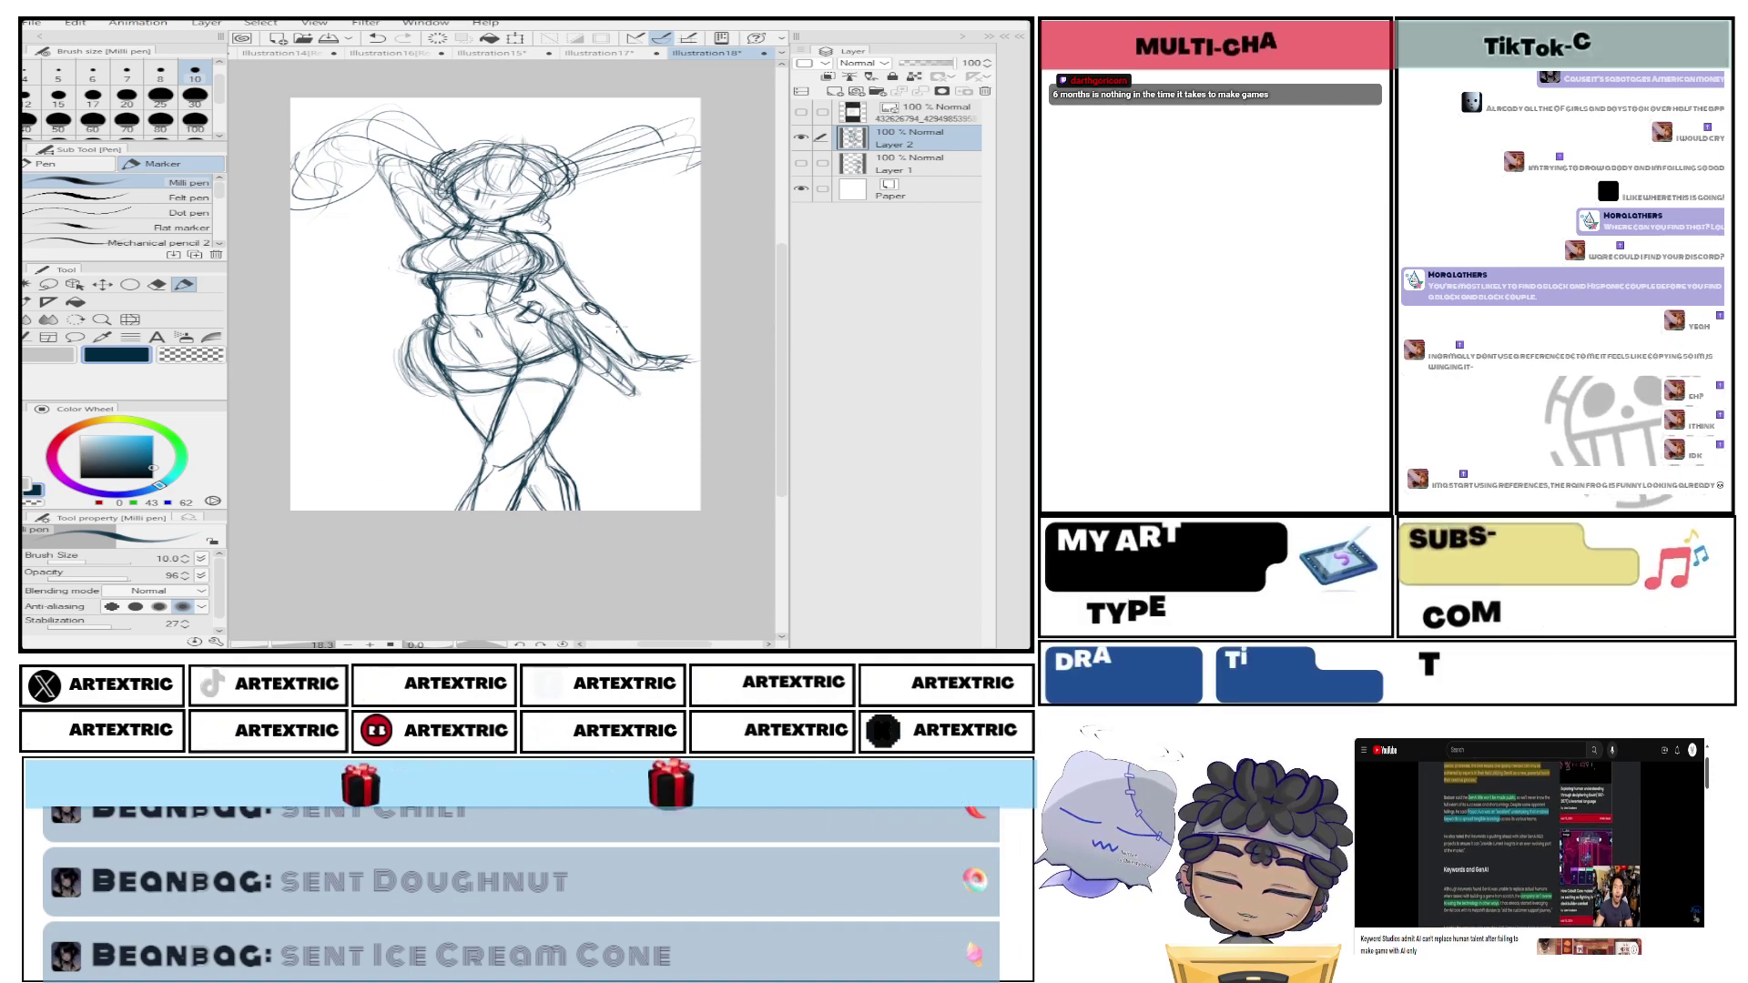
key("e")
mouse_move(555, 397)
left_mouse_down()
mouse_move(537, 442)
mouse_move(522, 427)
mouse_move(560, 428)
left_mouse_up()
key("p")
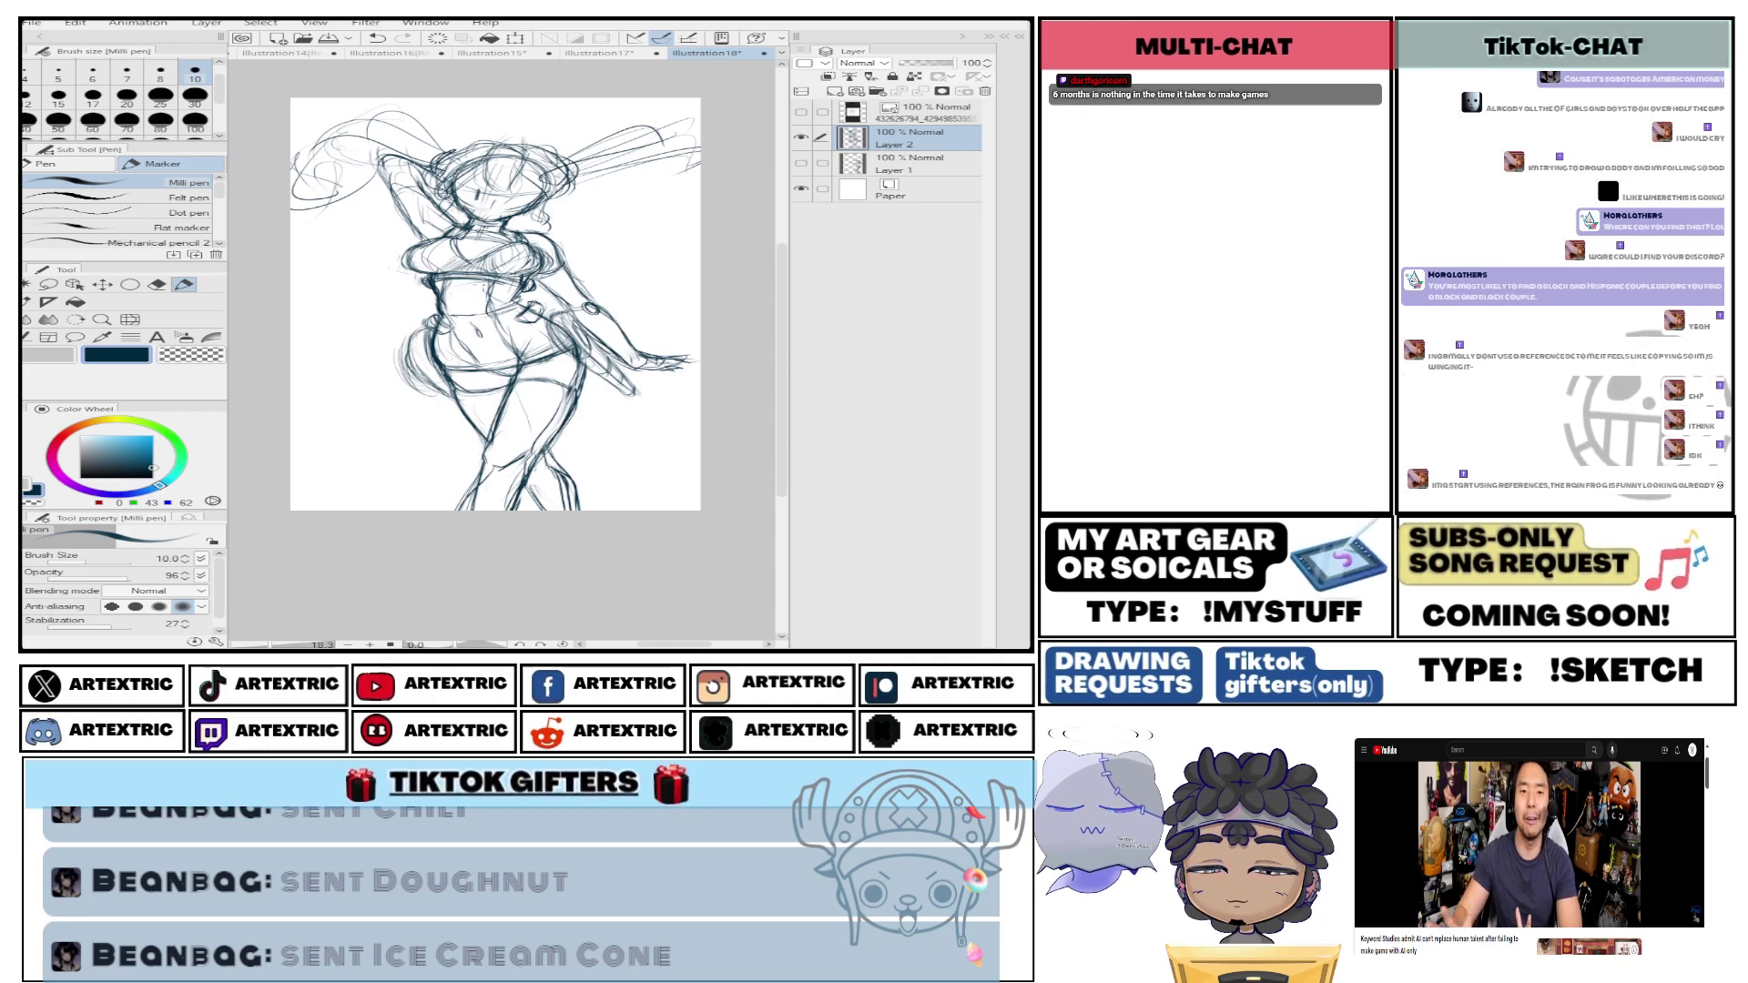
Scale the whole figure down and place it in the upper part of the canvas, leaving room for the legs.
key("ctrl+t")
left_click_drag(700, 98, 542, 261)
left_click_drag(485, 362, 556, 215)
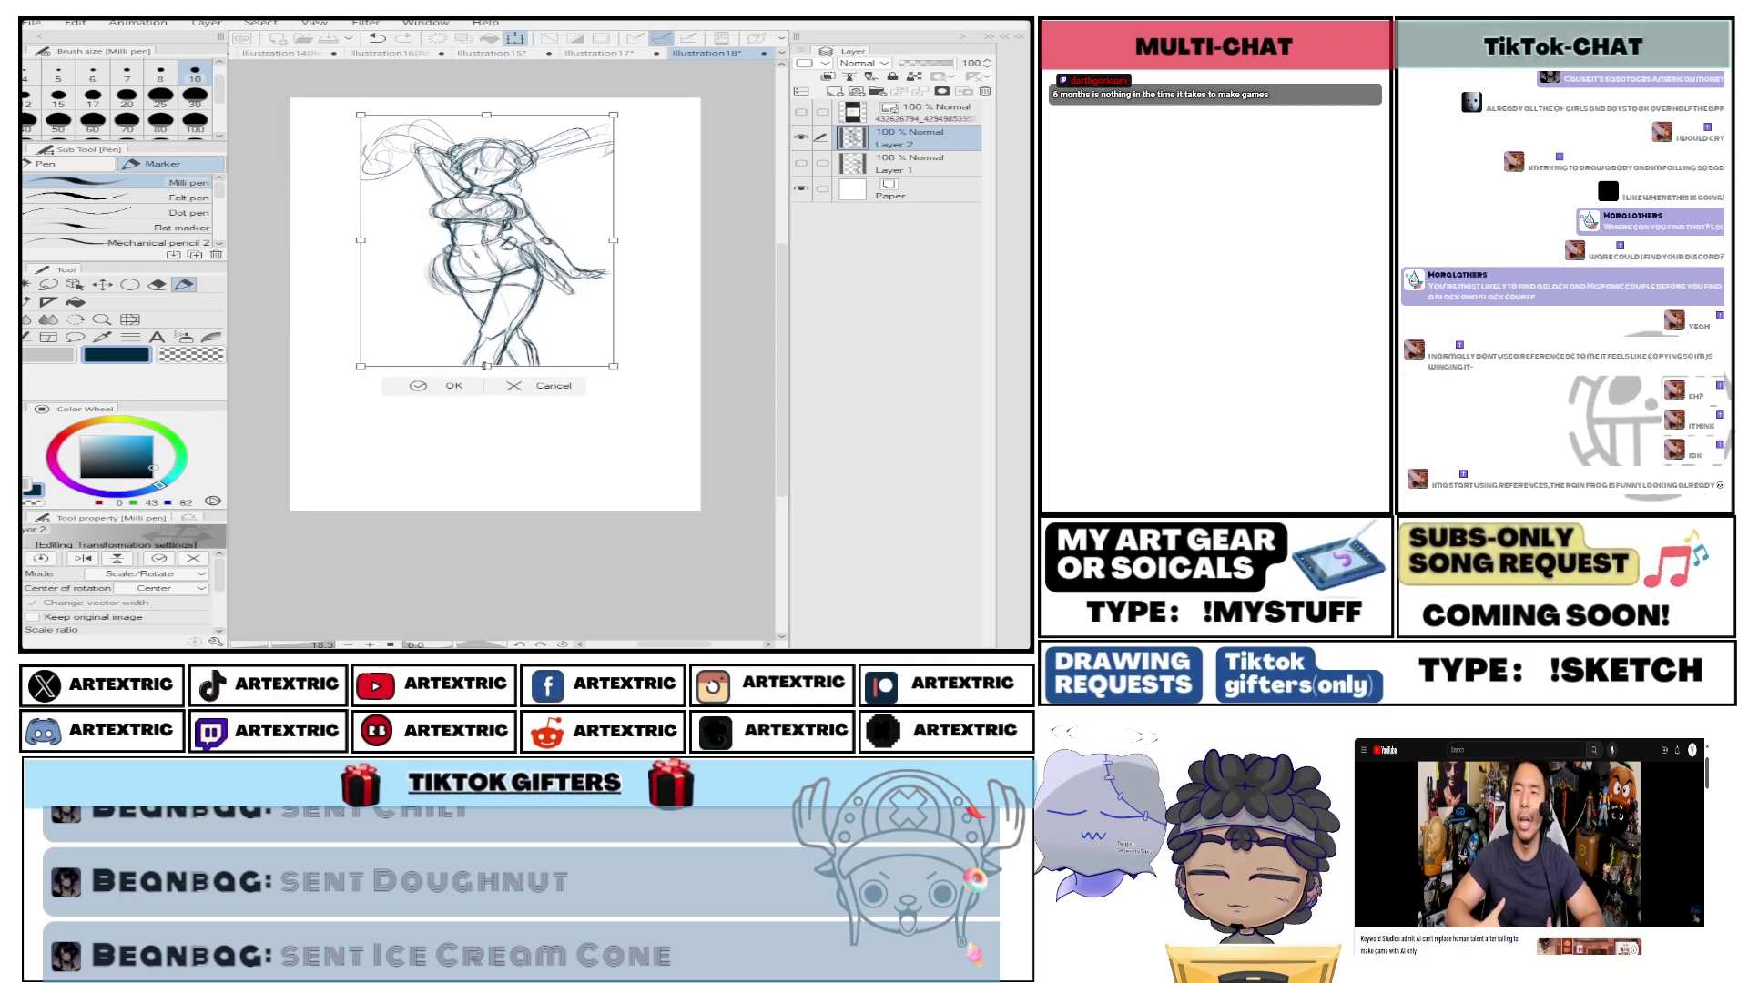
left_click(453, 386)
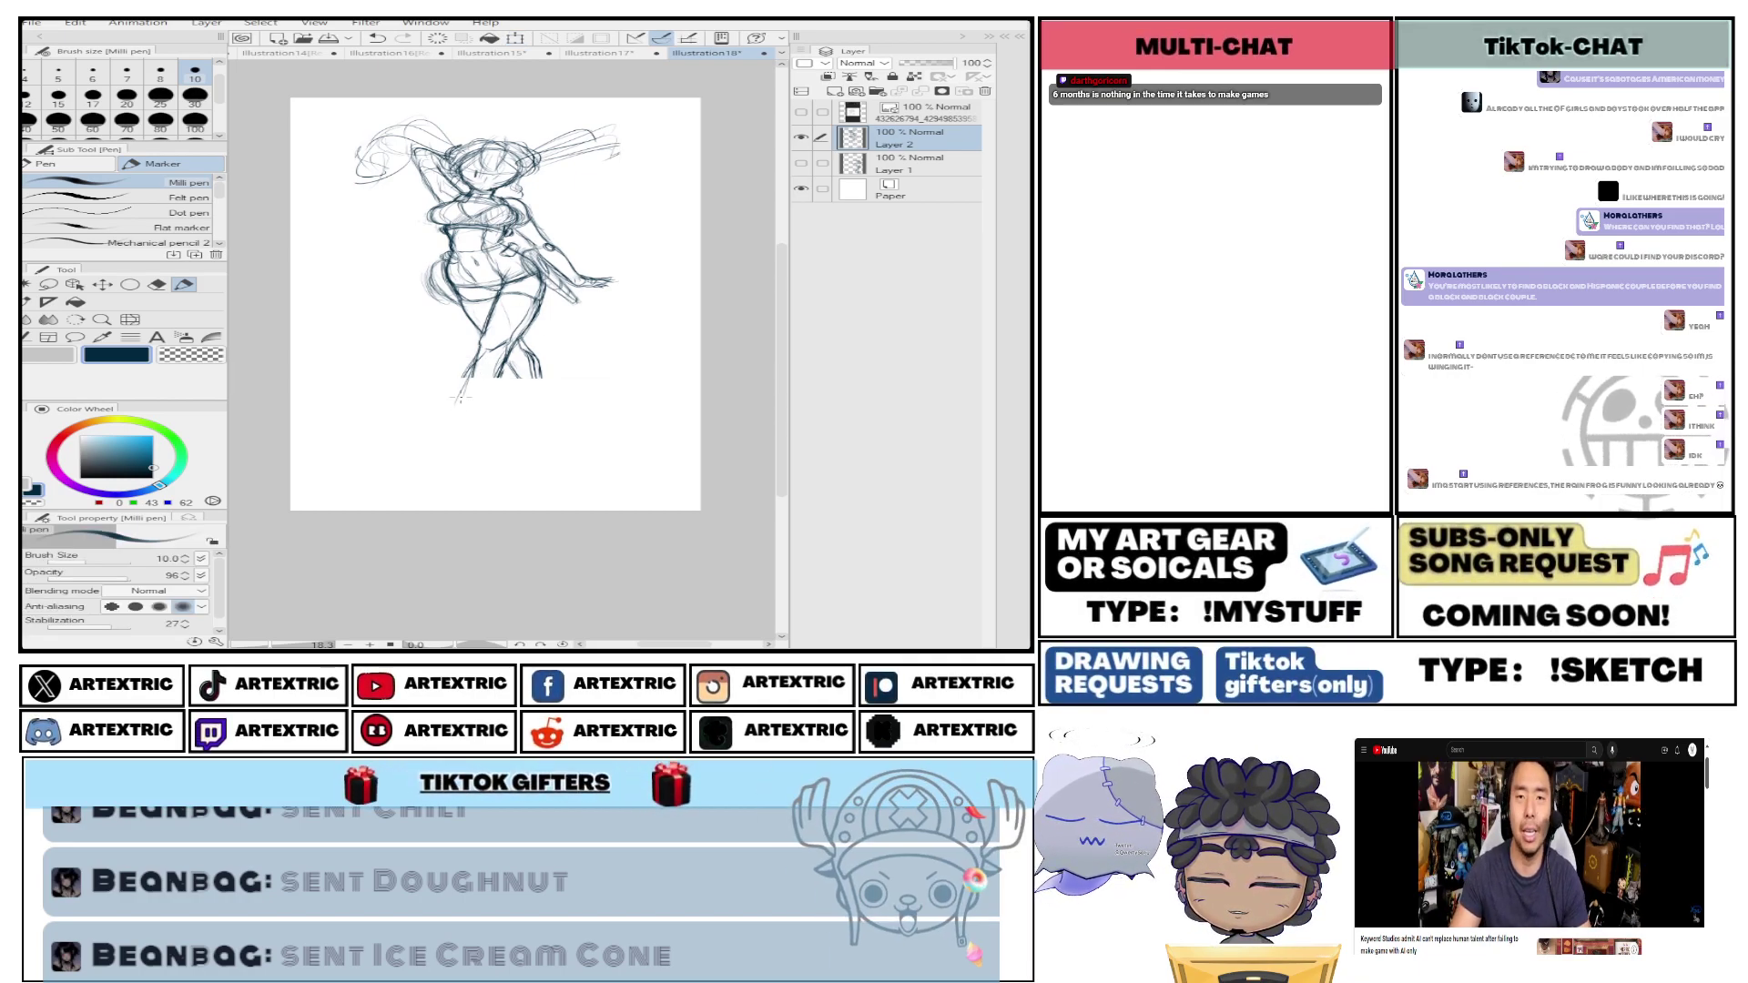
Extend both crossed legs with sketched calves and high-heeled feet.
mouse_move(448, 437)
left_mouse_down()
mouse_move(469, 372)
mouse_move(493, 406)
left_mouse_up()
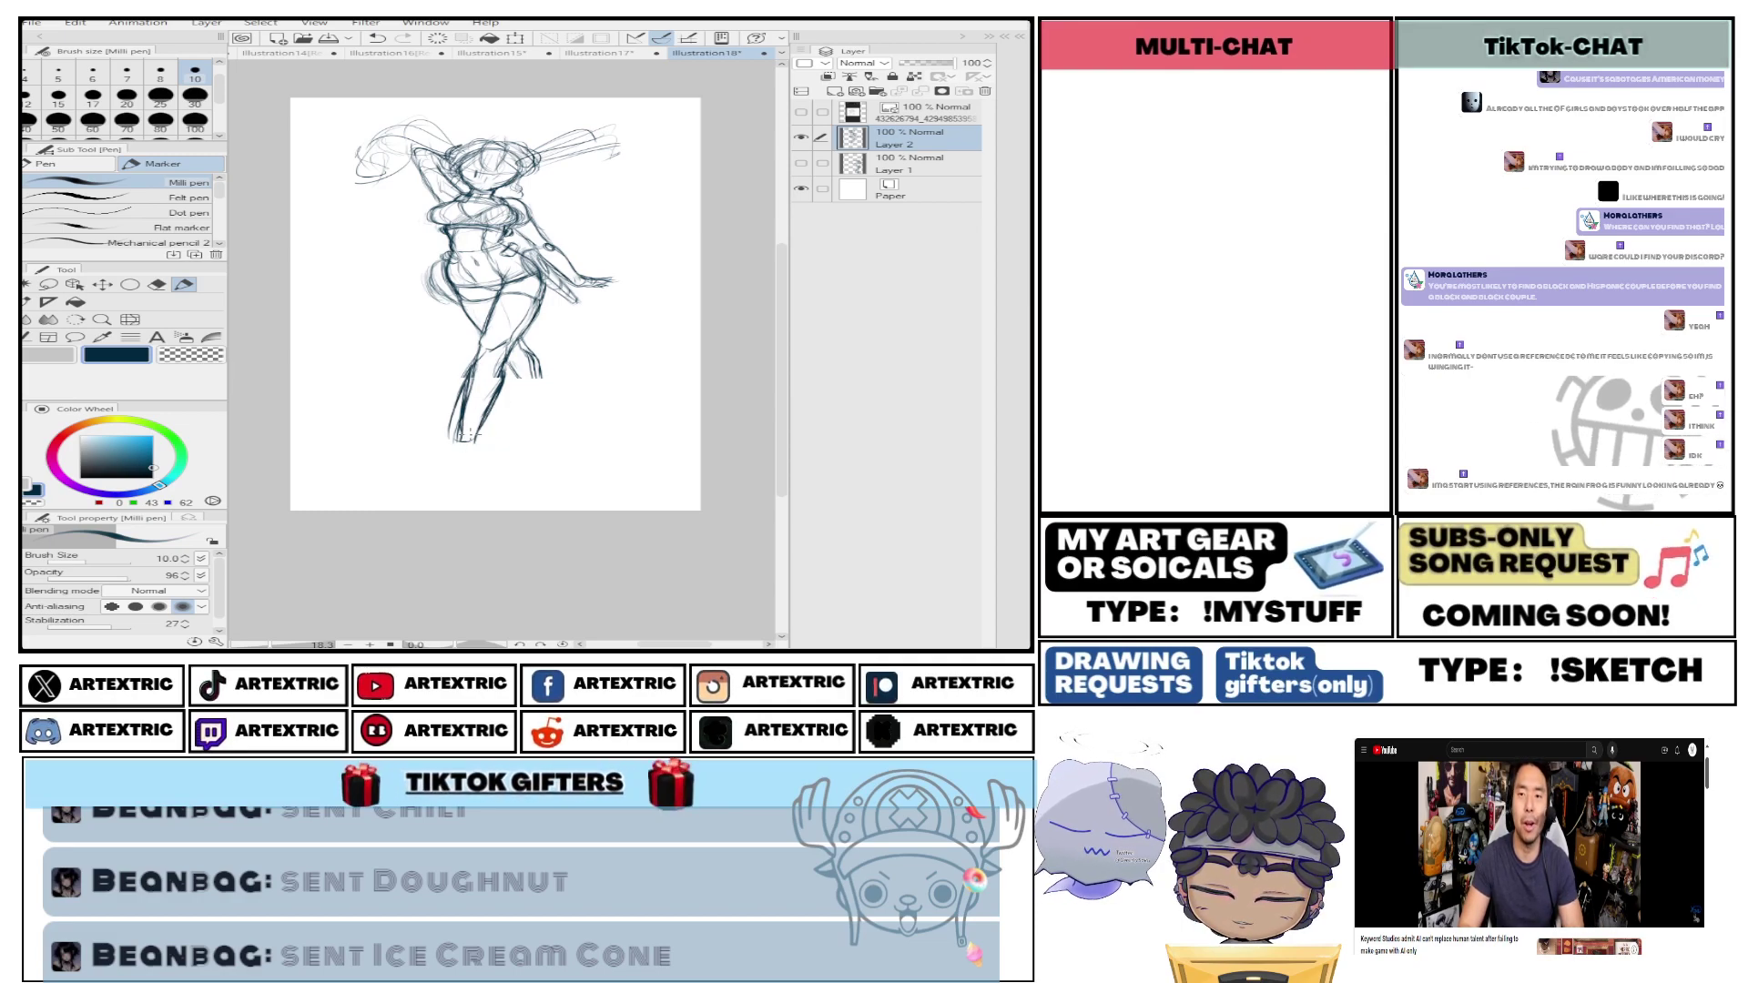
left_click_drag(464, 428, 448, 458)
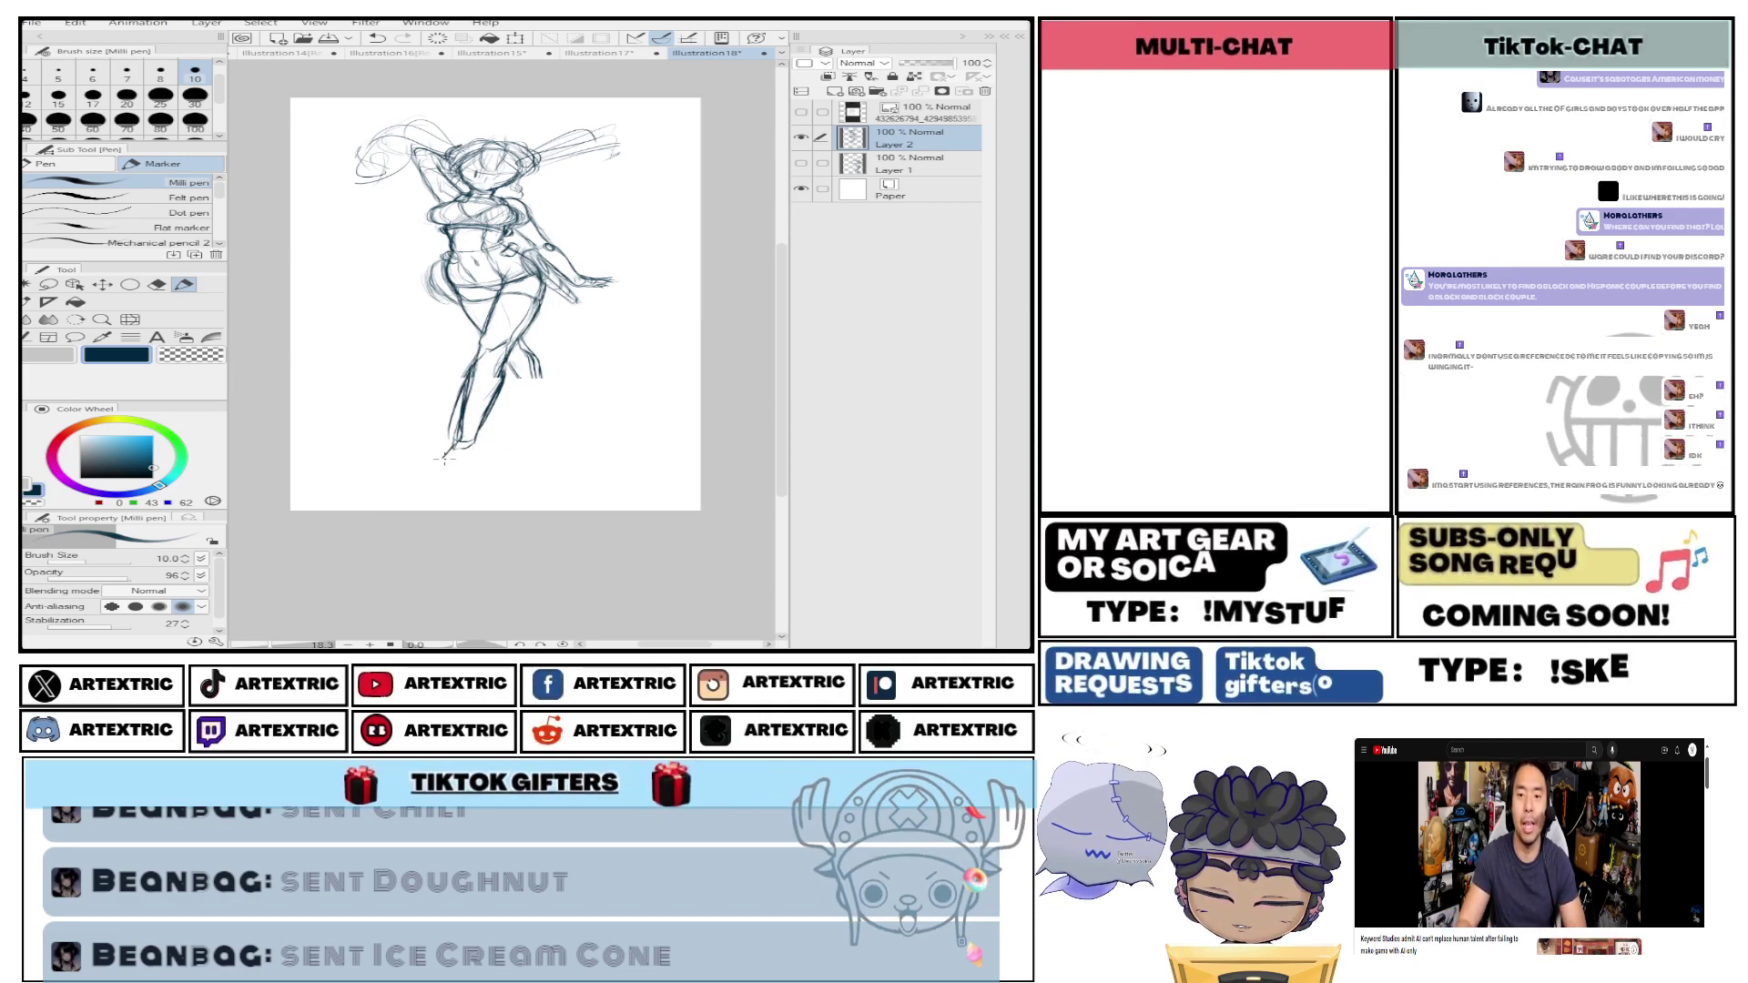
left_click_drag(547, 364, 540, 412)
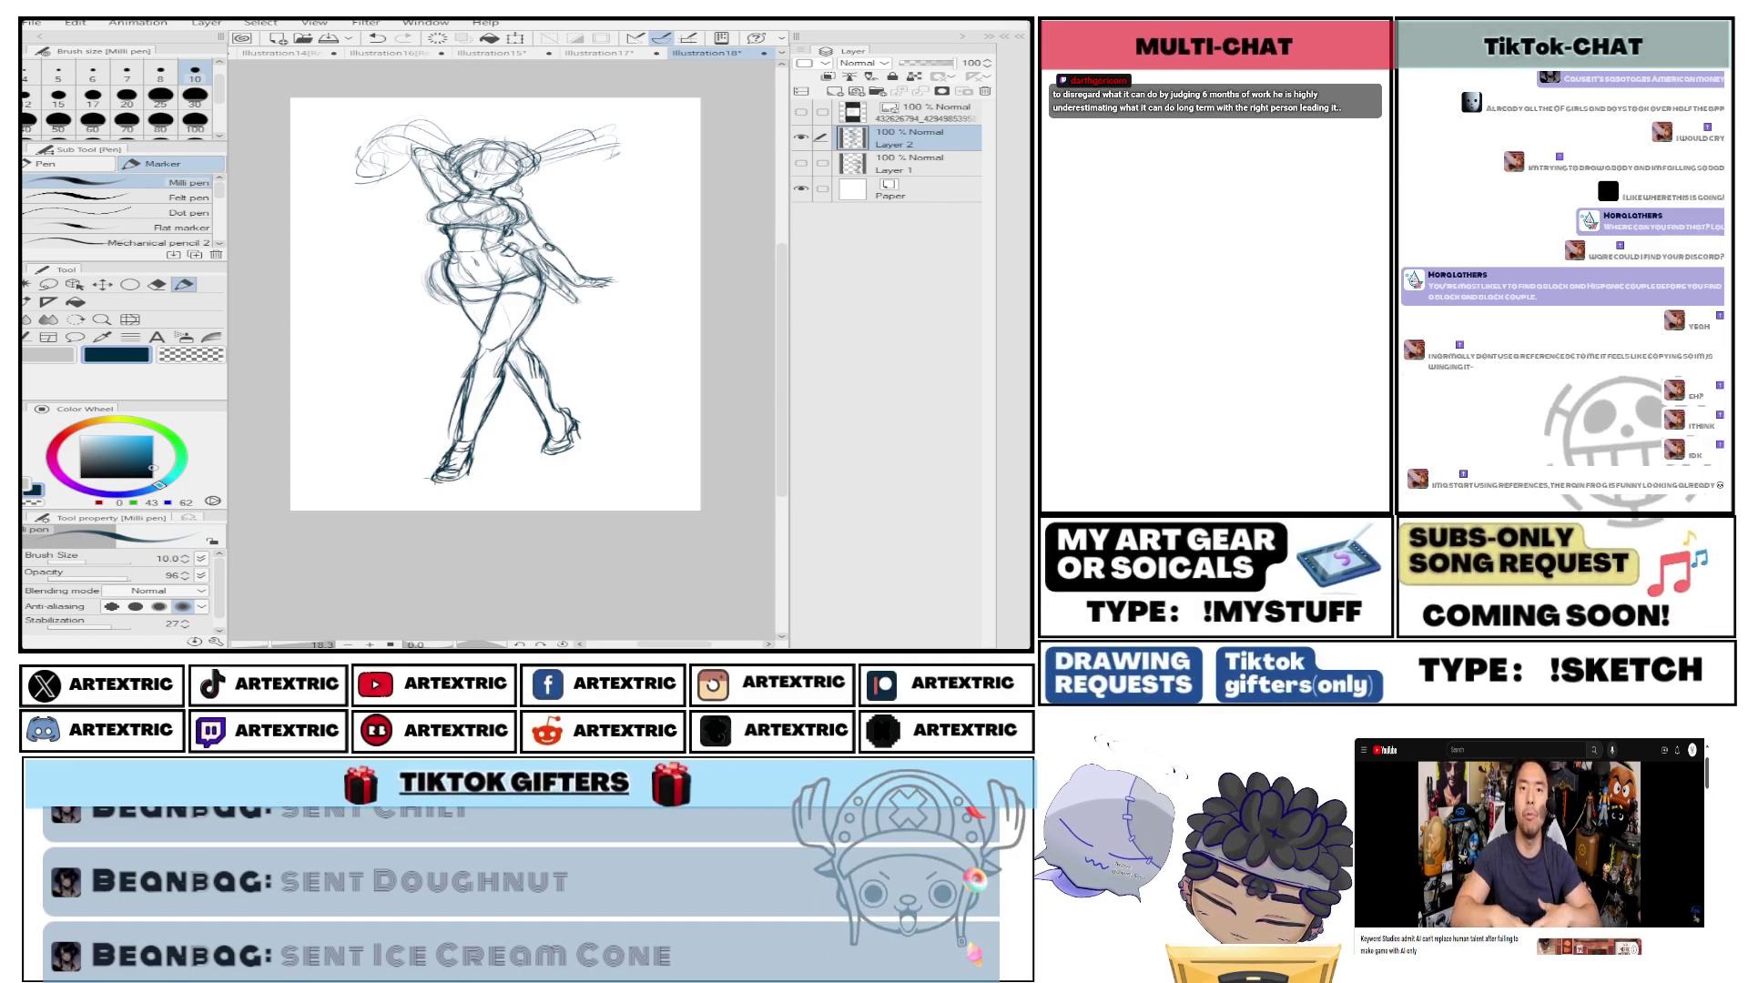
Erase the rough knee and shin lines of the front leg with the Soft eraser and redraw them with the Milli pen.
key("e")
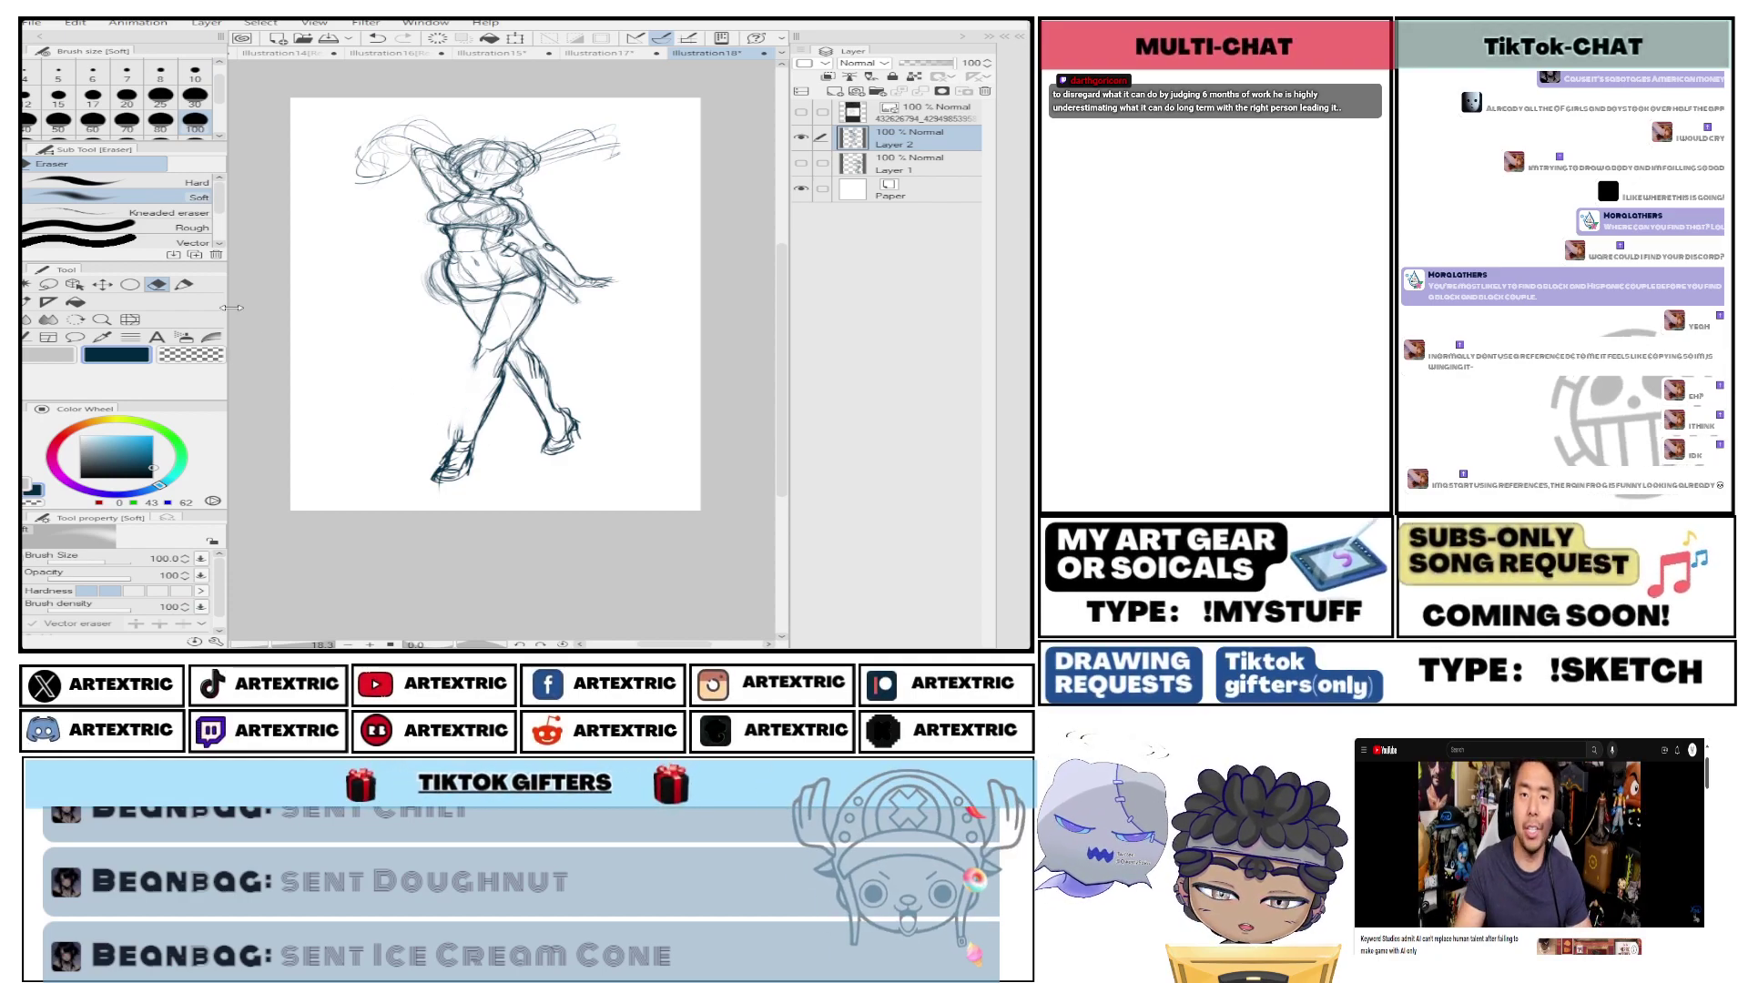
key("p")
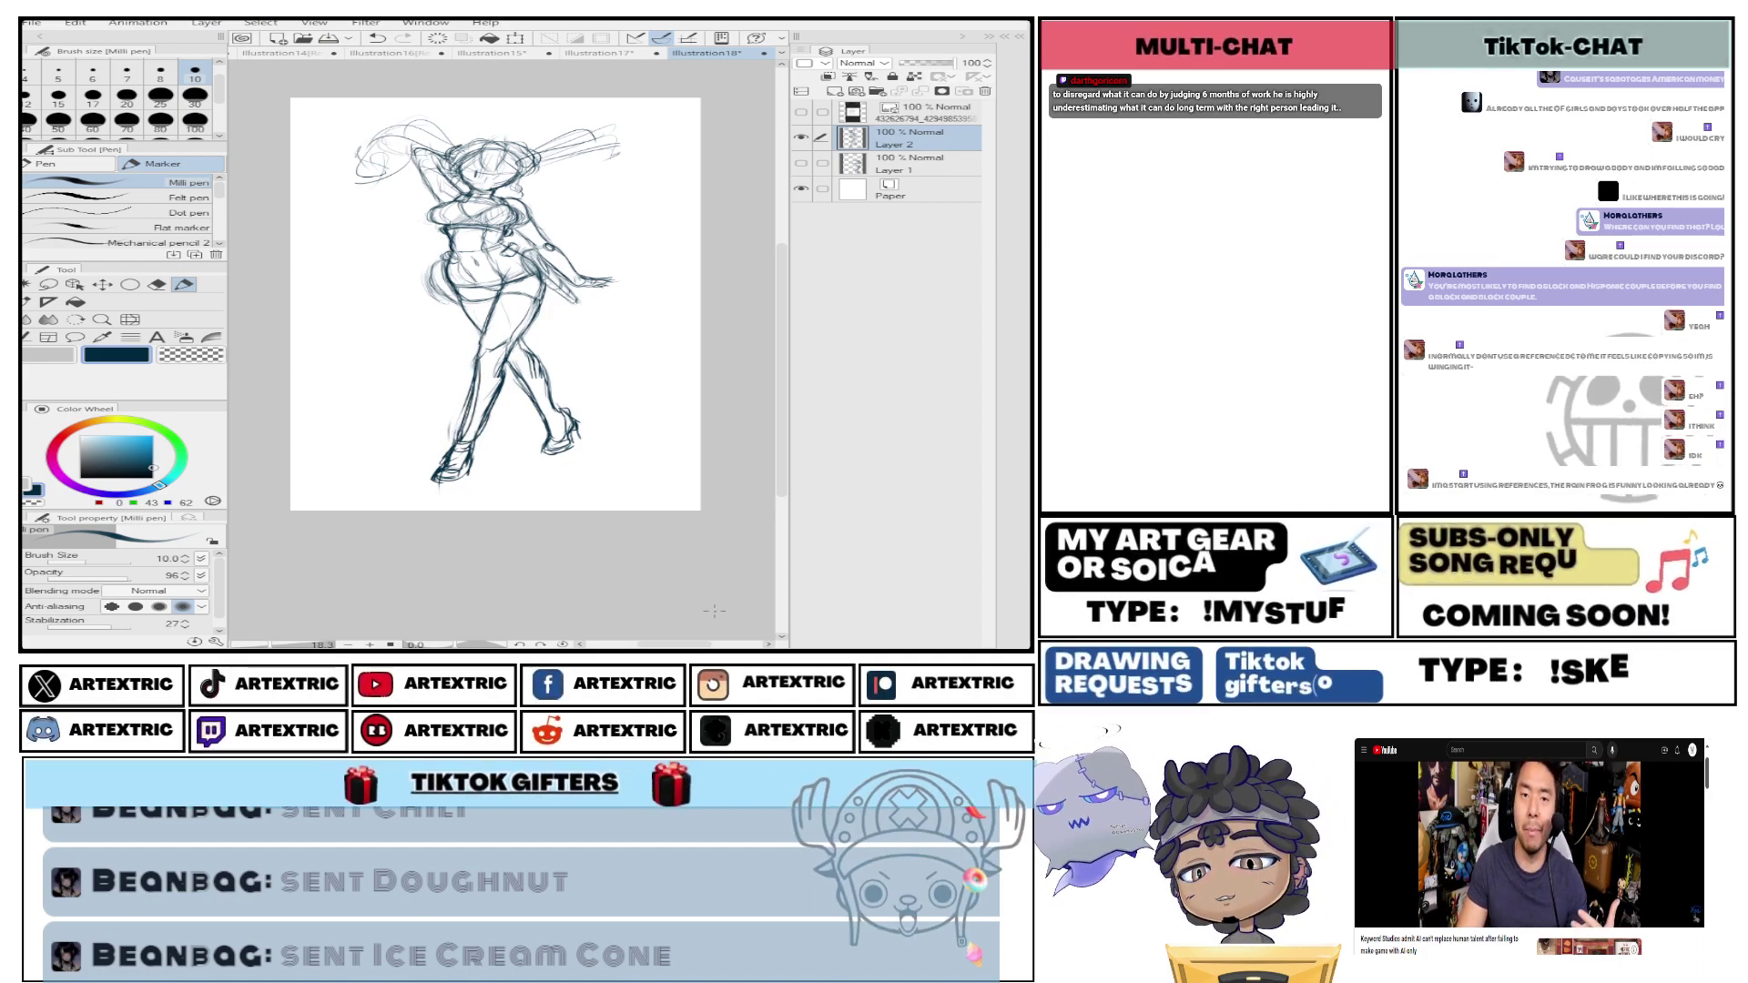
left_click(157, 284)
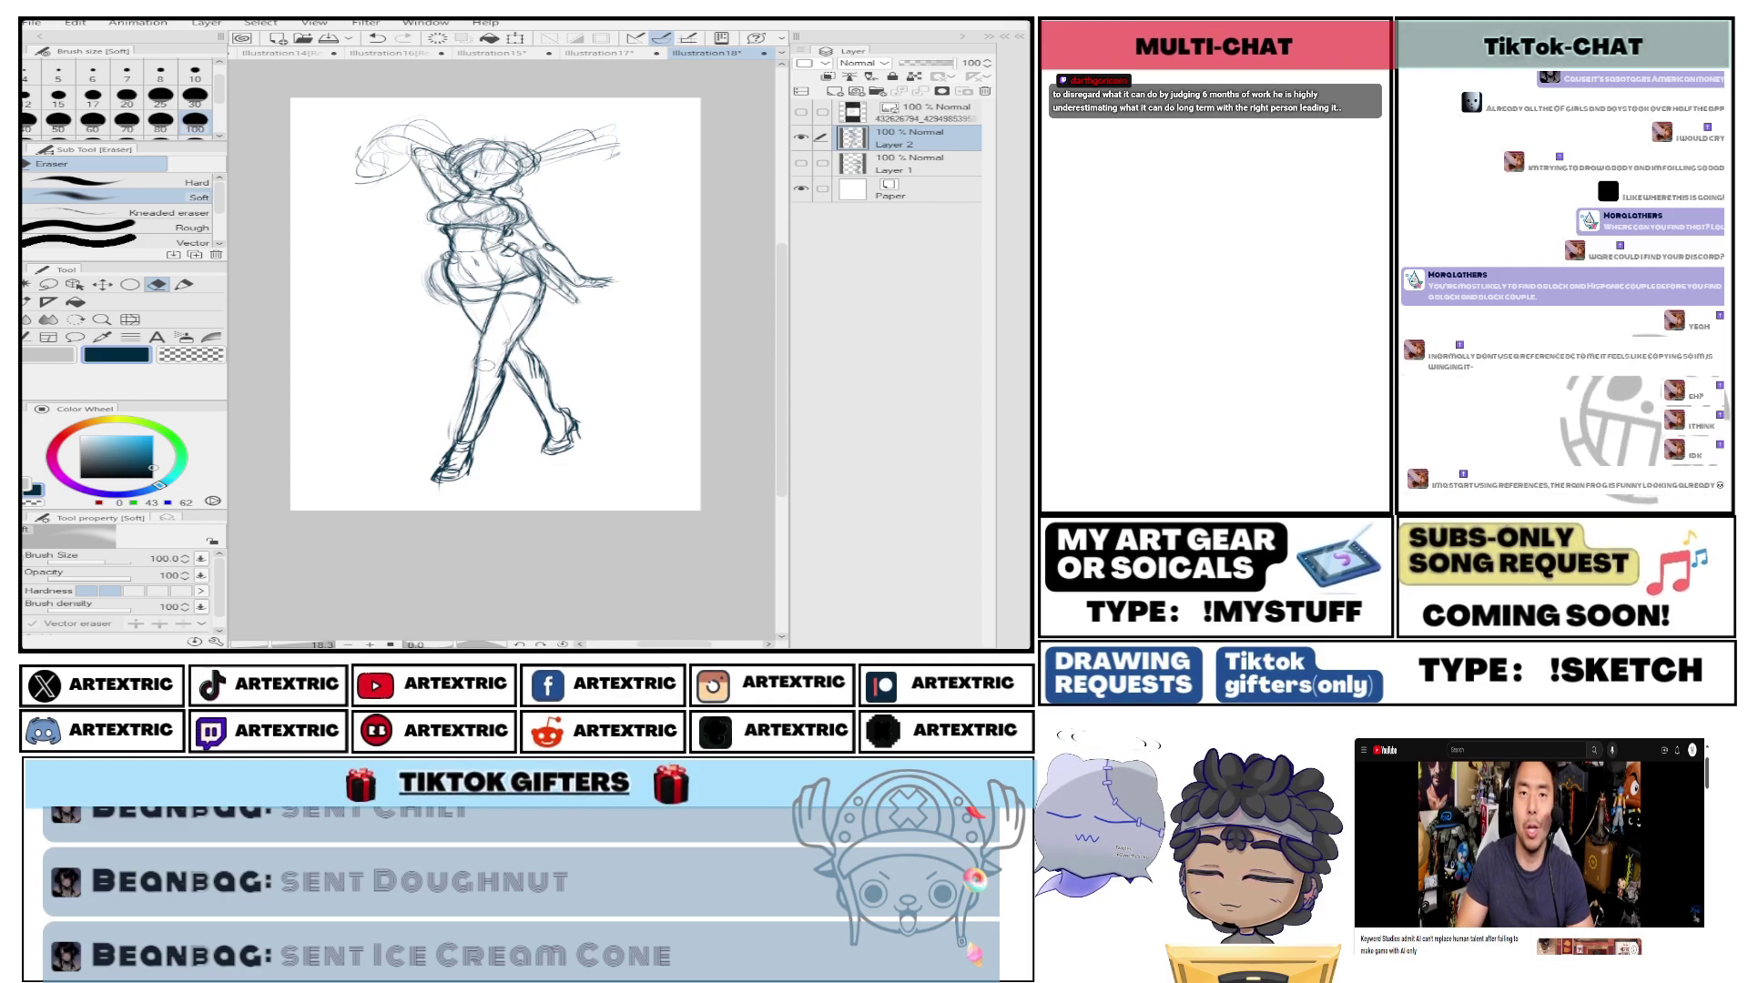
key("p")
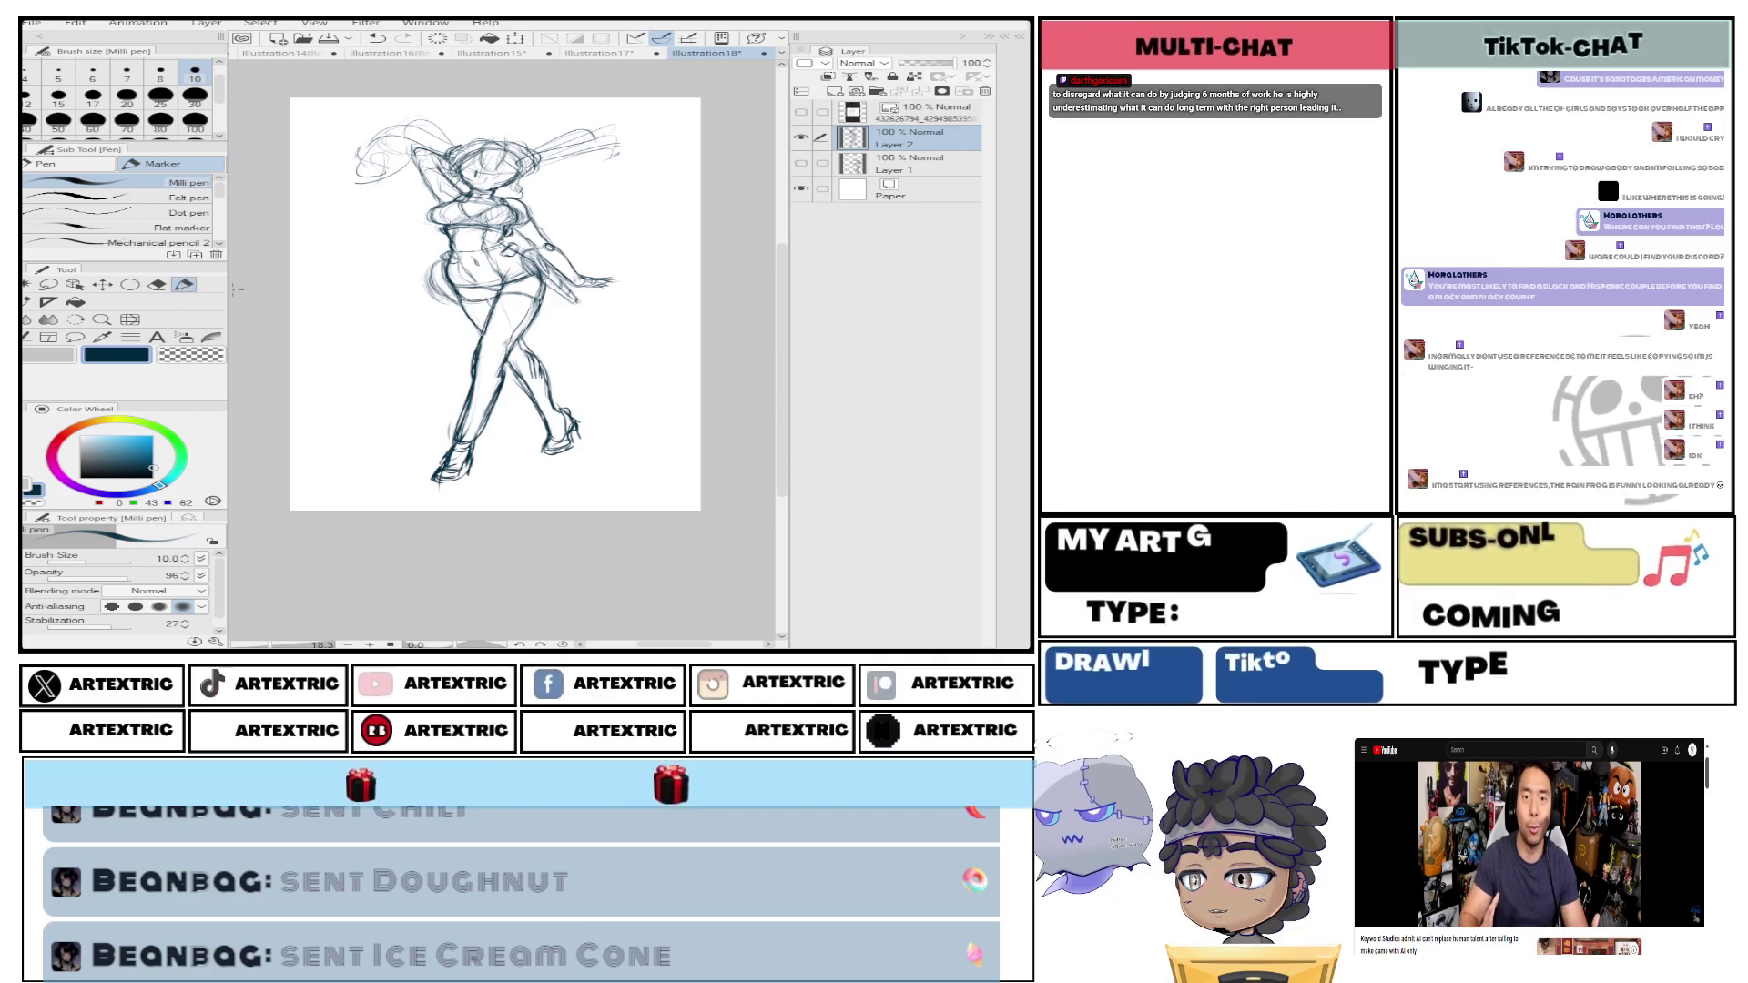
Erase the calf of the rear leg below the crossing point and redraw its contour with the Milli pen.
key("e")
mouse_move(528, 366)
left_mouse_down()
mouse_move(539, 414)
mouse_move(549, 405)
left_mouse_up()
left_click(184, 284)
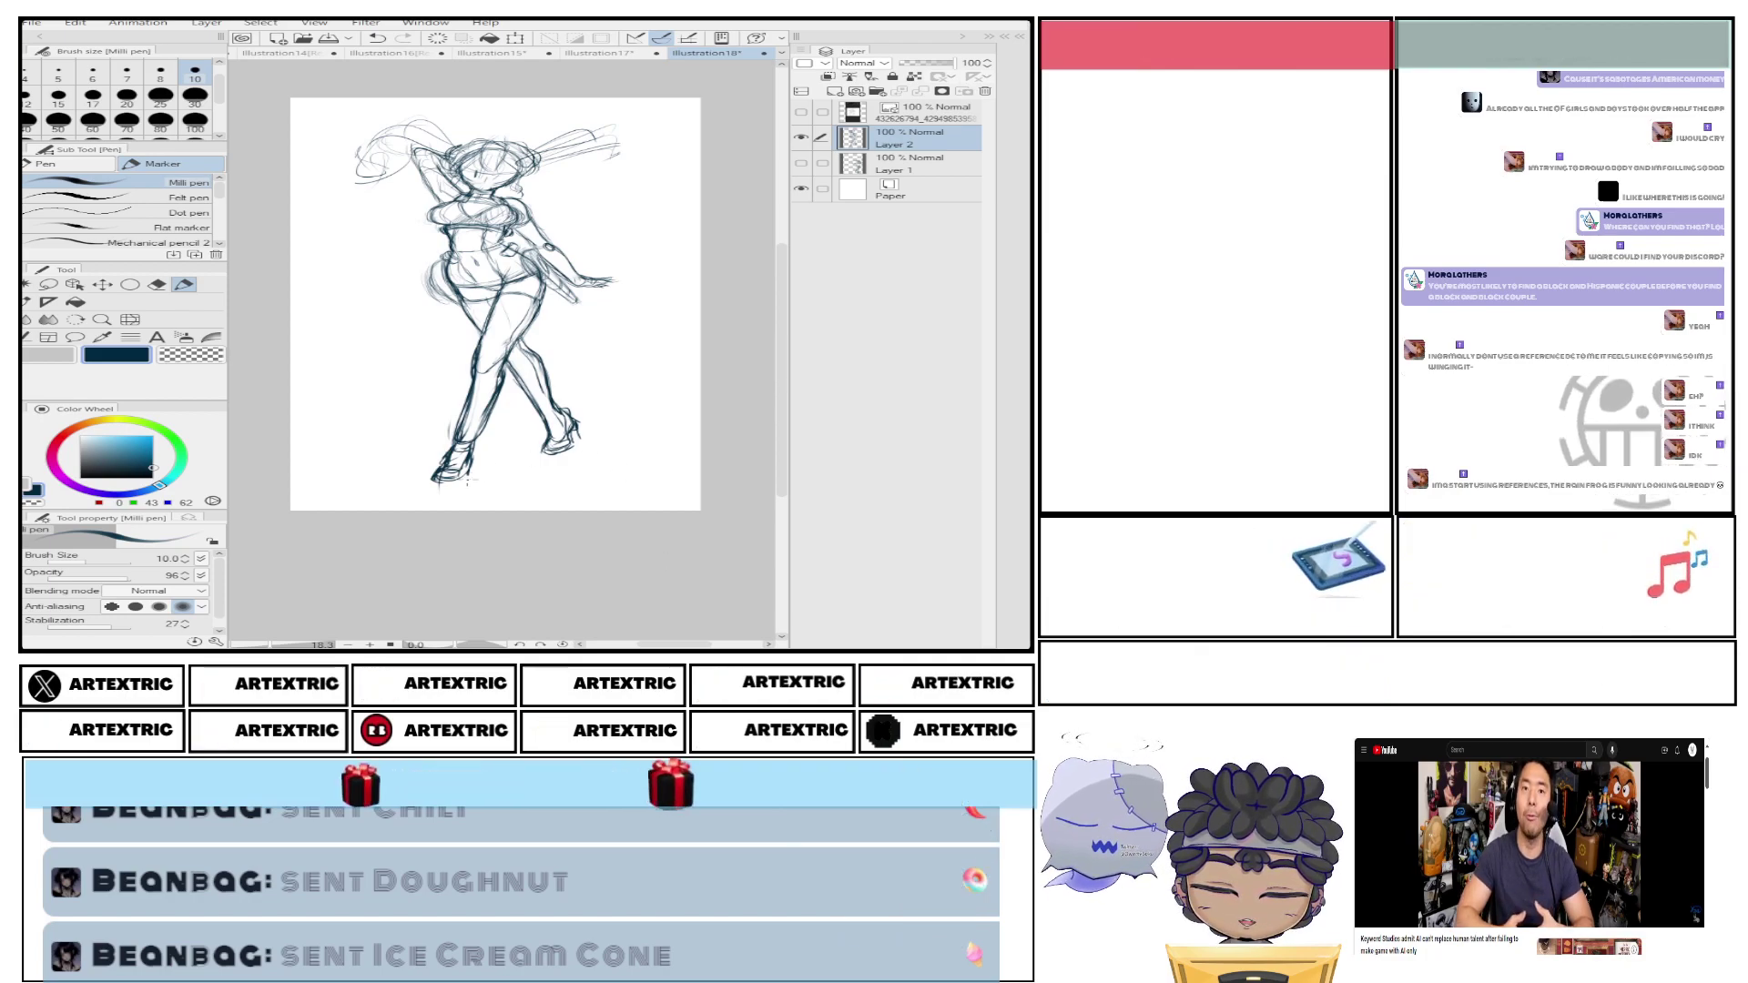
Sketch a slanted ground line connecting the two heeled feet and tidy the lines around it.
left_click_drag(476, 473, 546, 451)
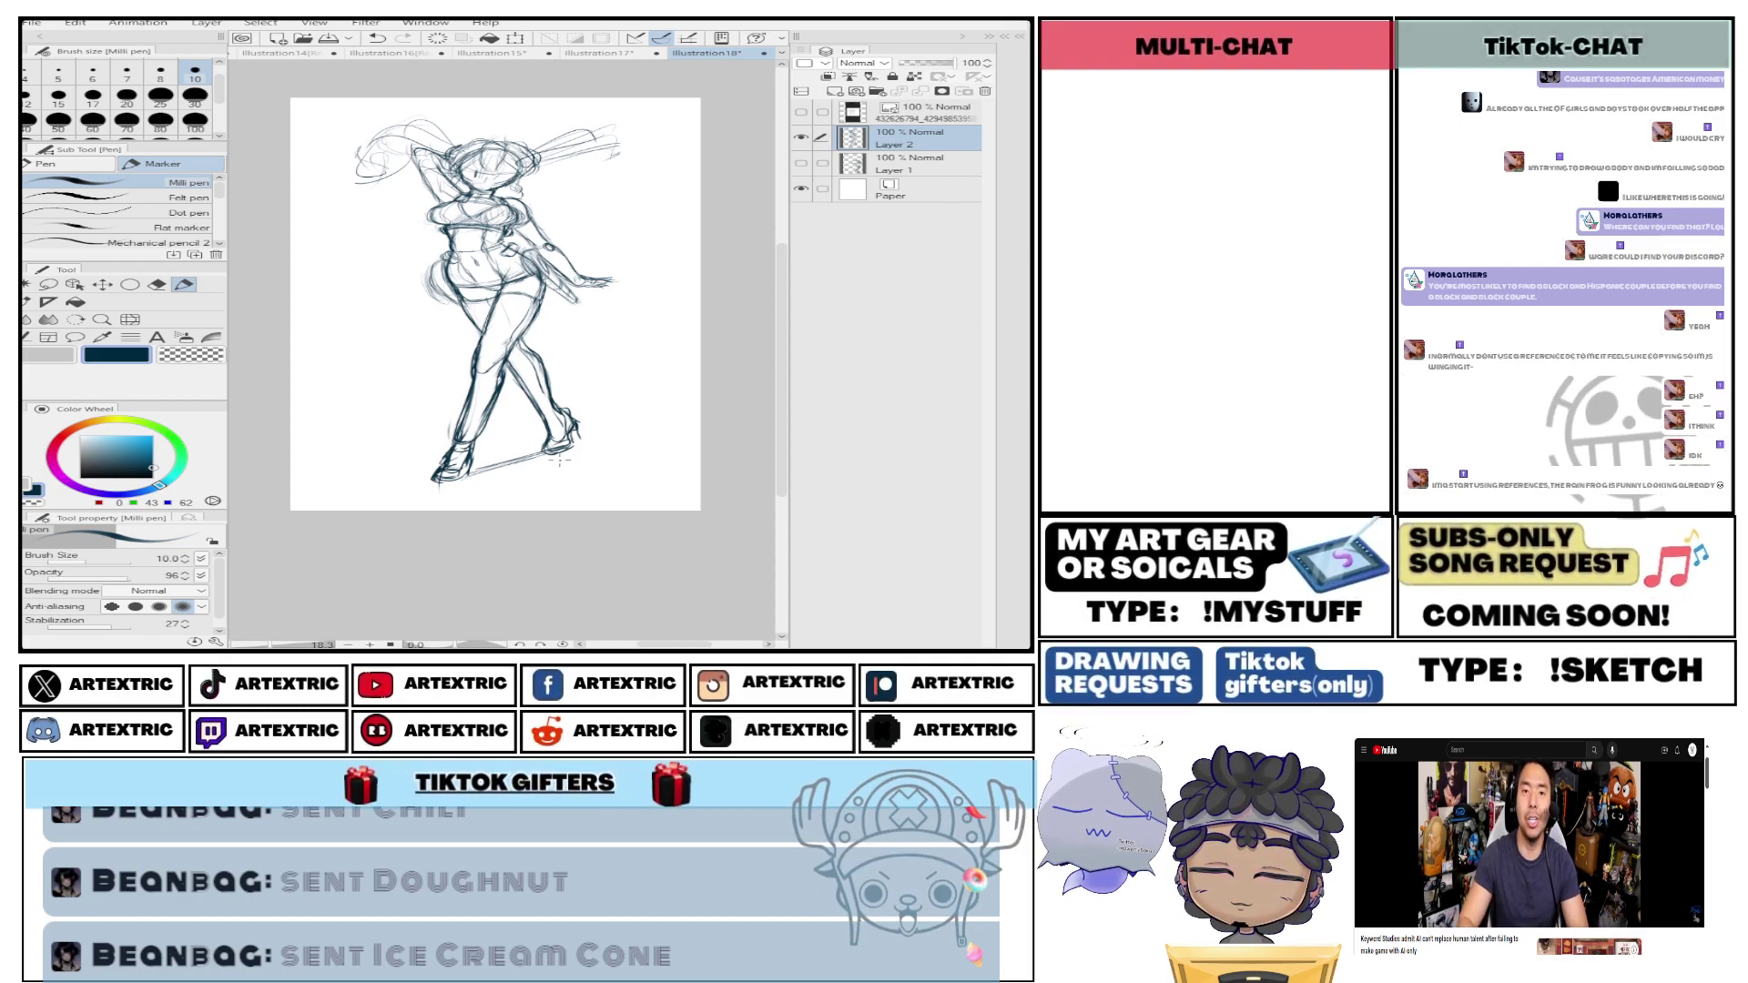
left_click(156, 284)
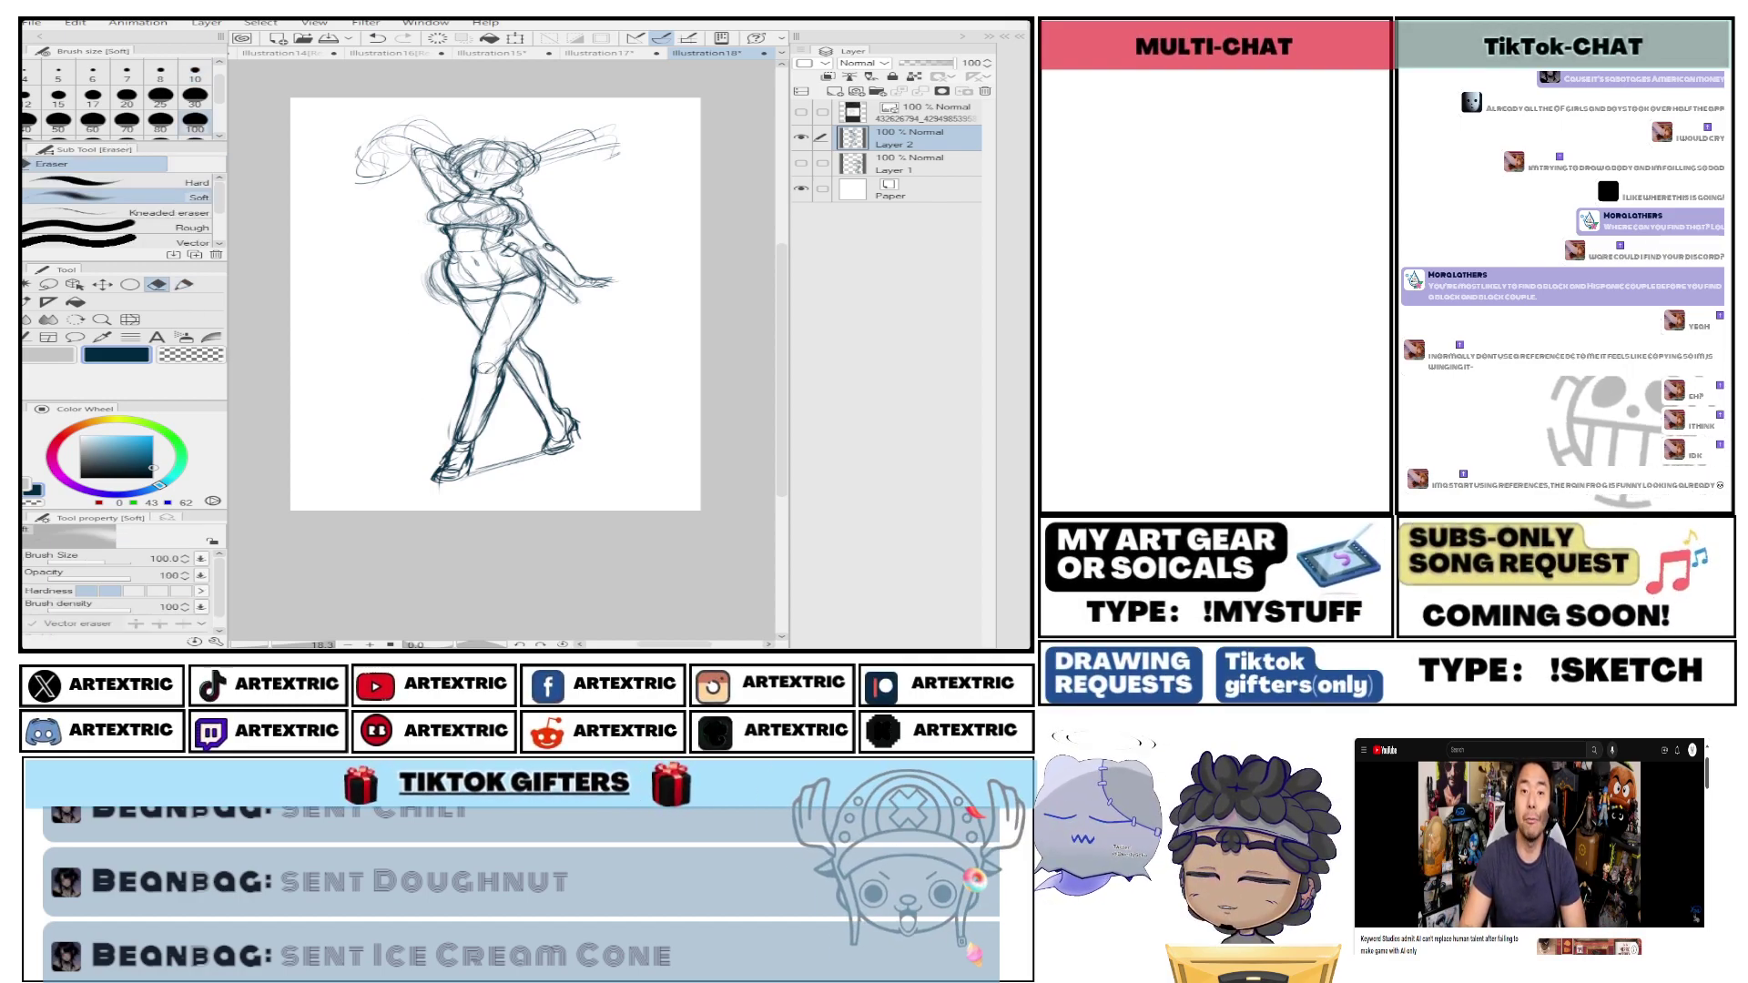
left_click(183, 284)
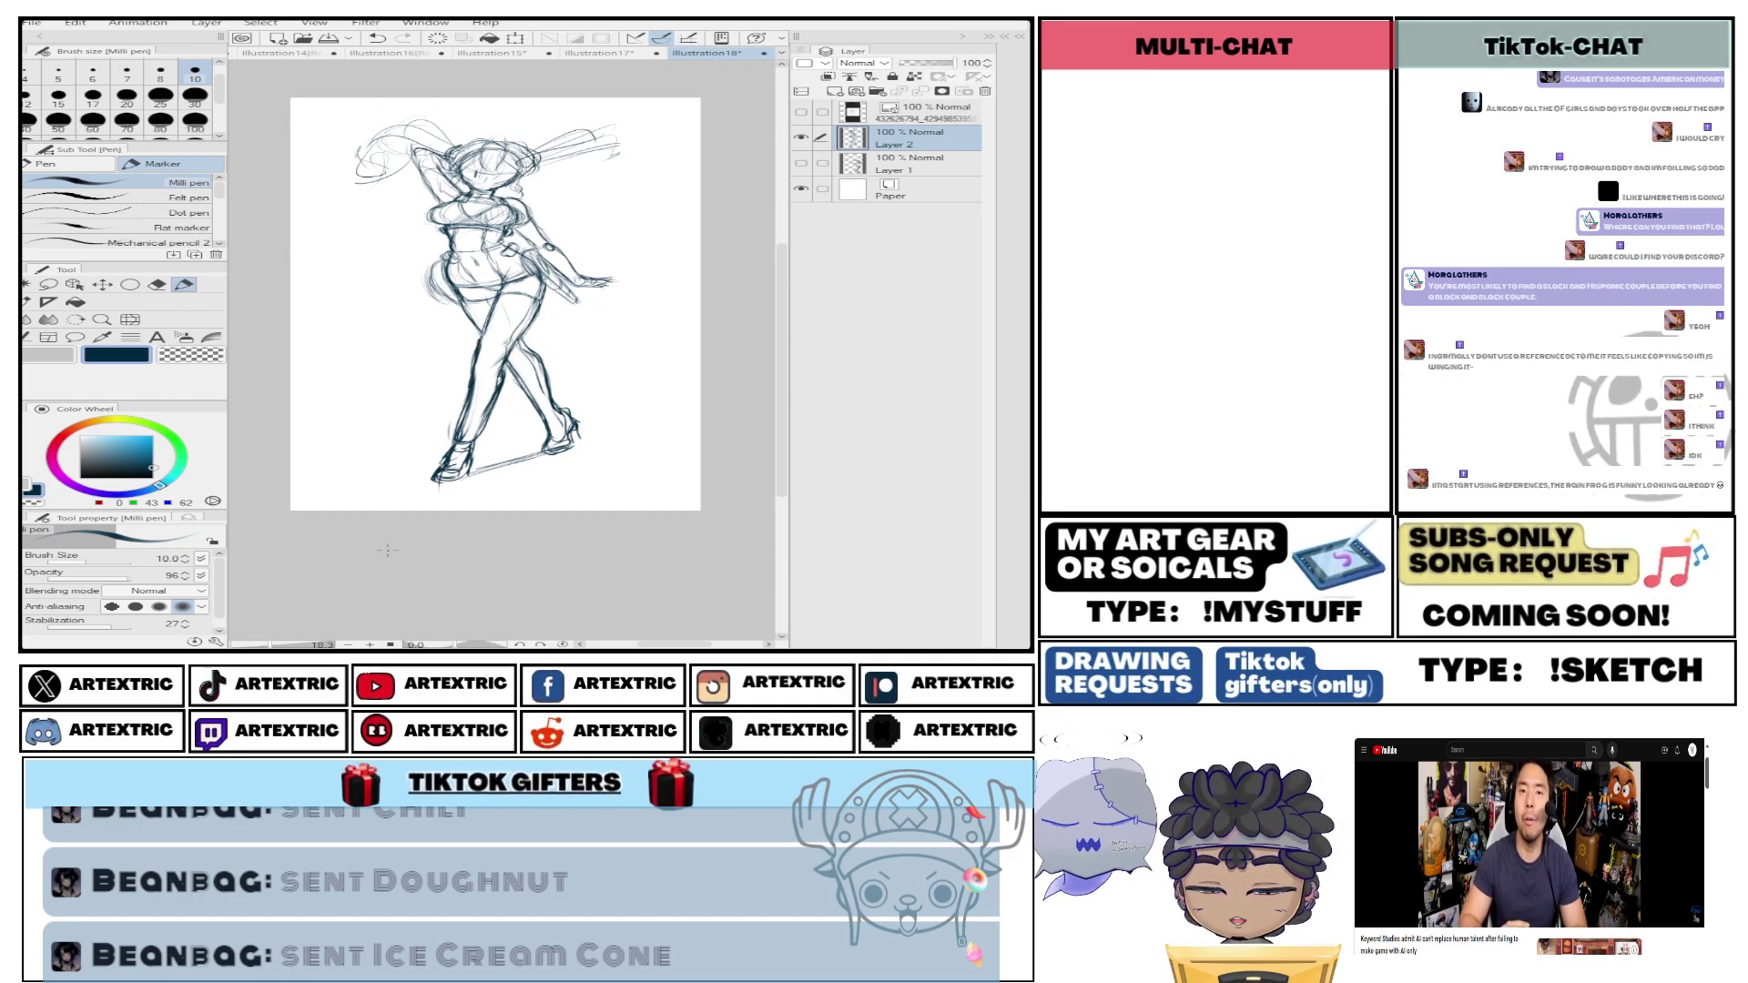
Lasso the rear lower leg and foot, then rotate and move them inward toward the front leg.
key("m")
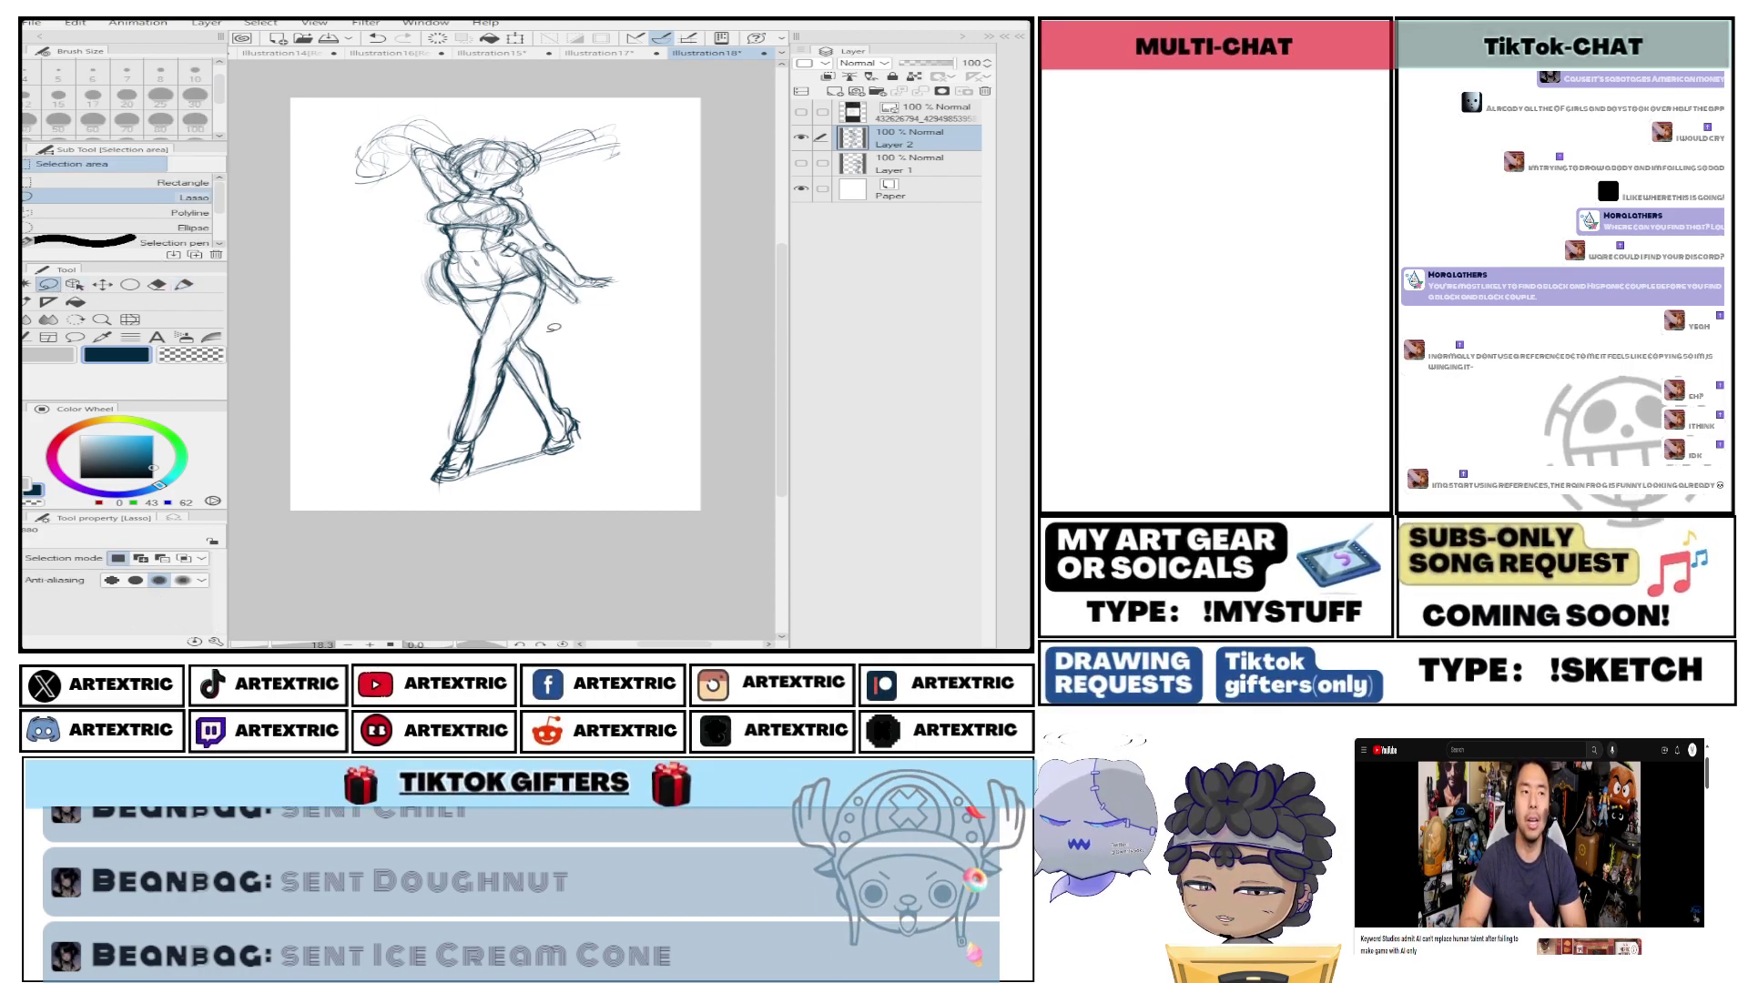
mouse_move(533, 337)
left_mouse_down()
mouse_move(523, 466)
mouse_move(575, 338)
left_mouse_up()
left_click(656, 488)
left_click_drag(608, 466, 528, 408)
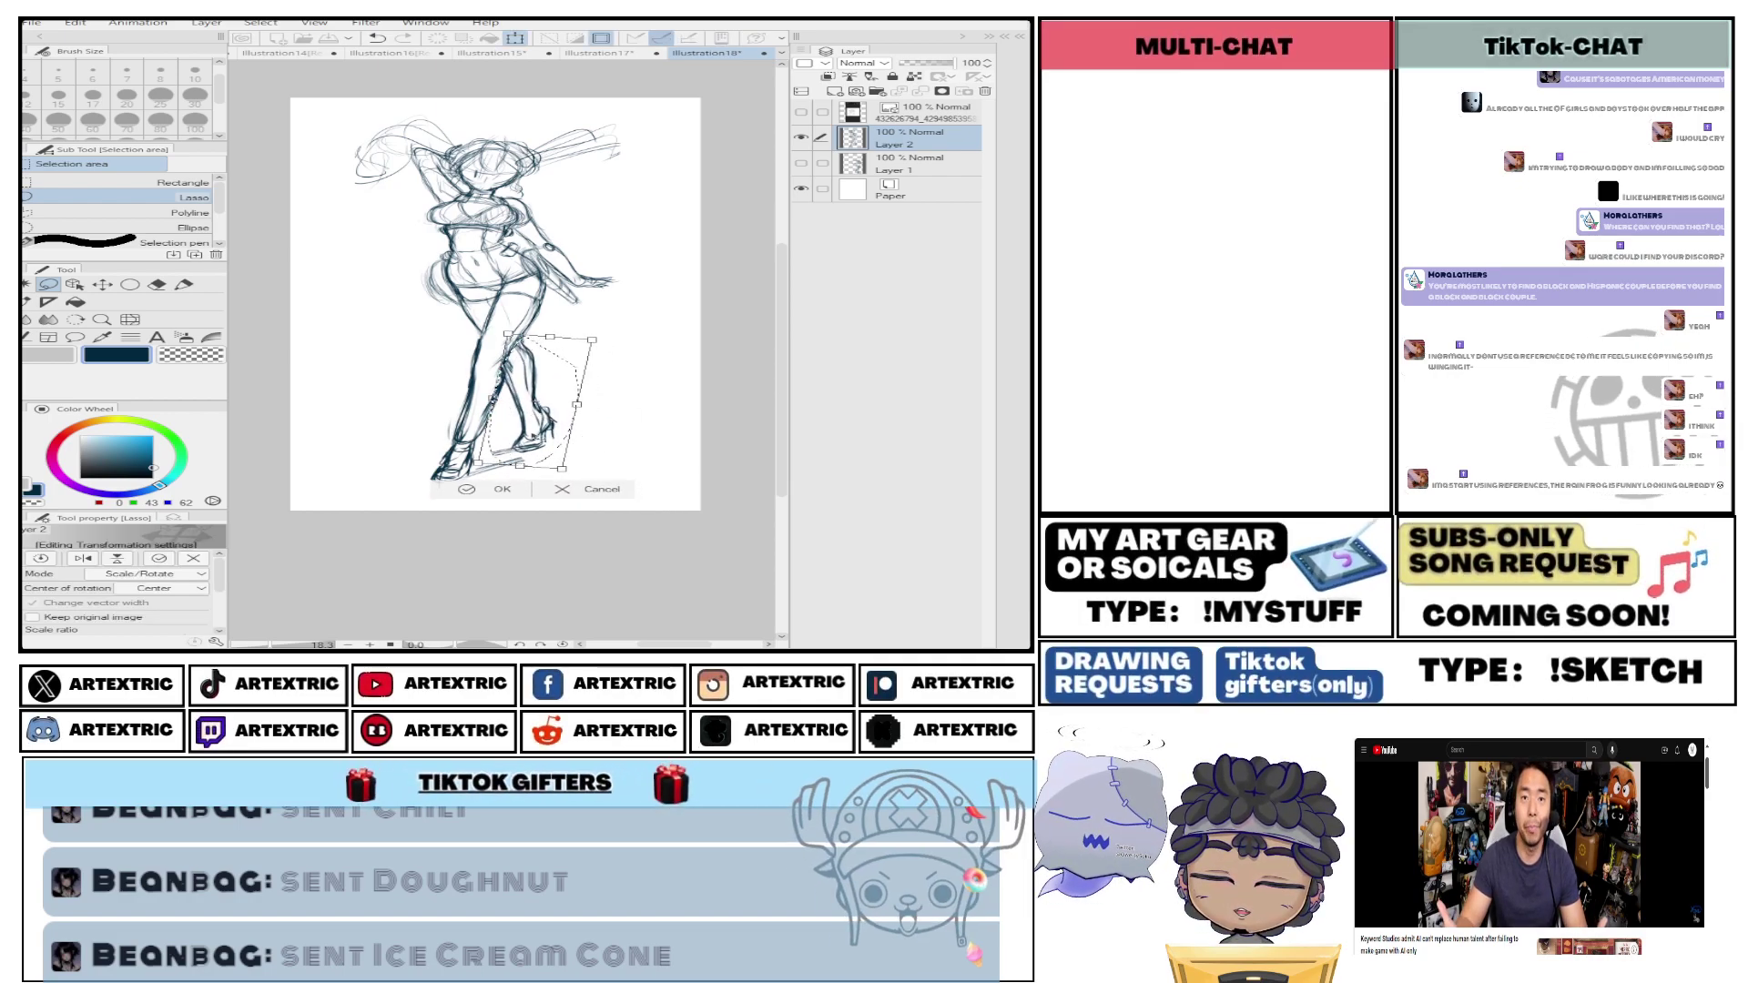
left_click(496, 488)
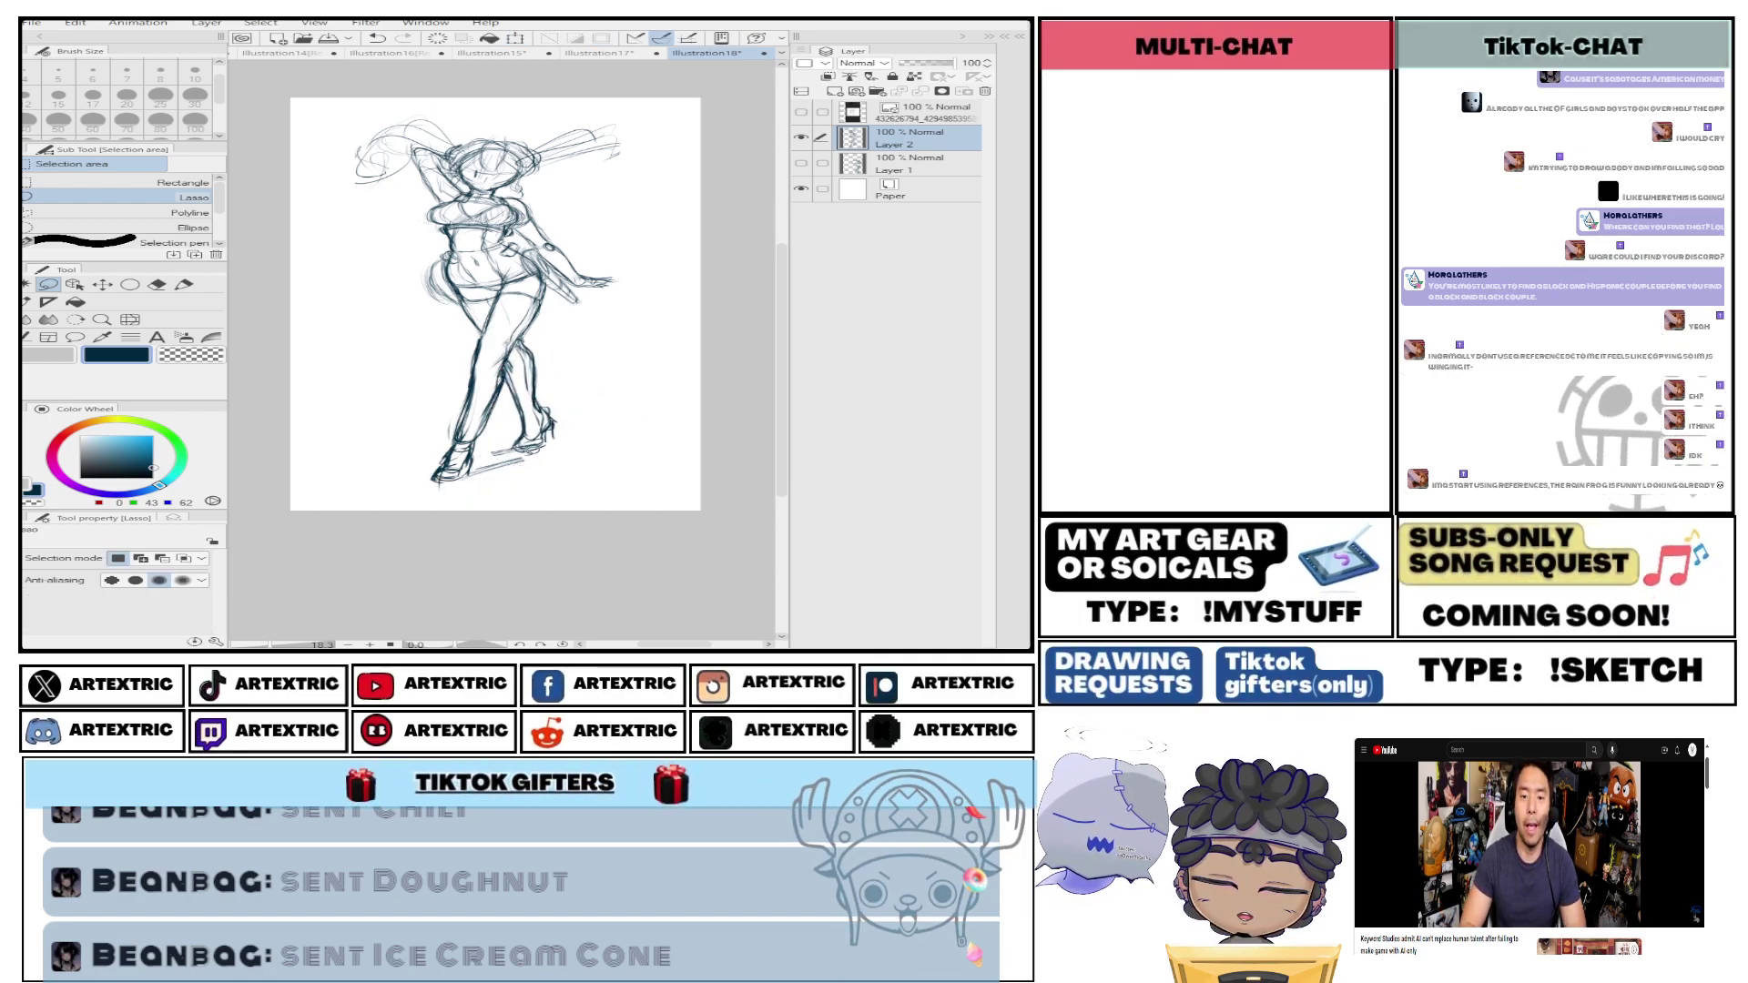
Lasso the rear lower leg and heeled foot again and nudge them into a better position with a free transform.
mouse_move(552, 392)
left_mouse_down()
mouse_move(517, 426)
mouse_move(546, 400)
left_mouse_up()
key("ctrl+d")
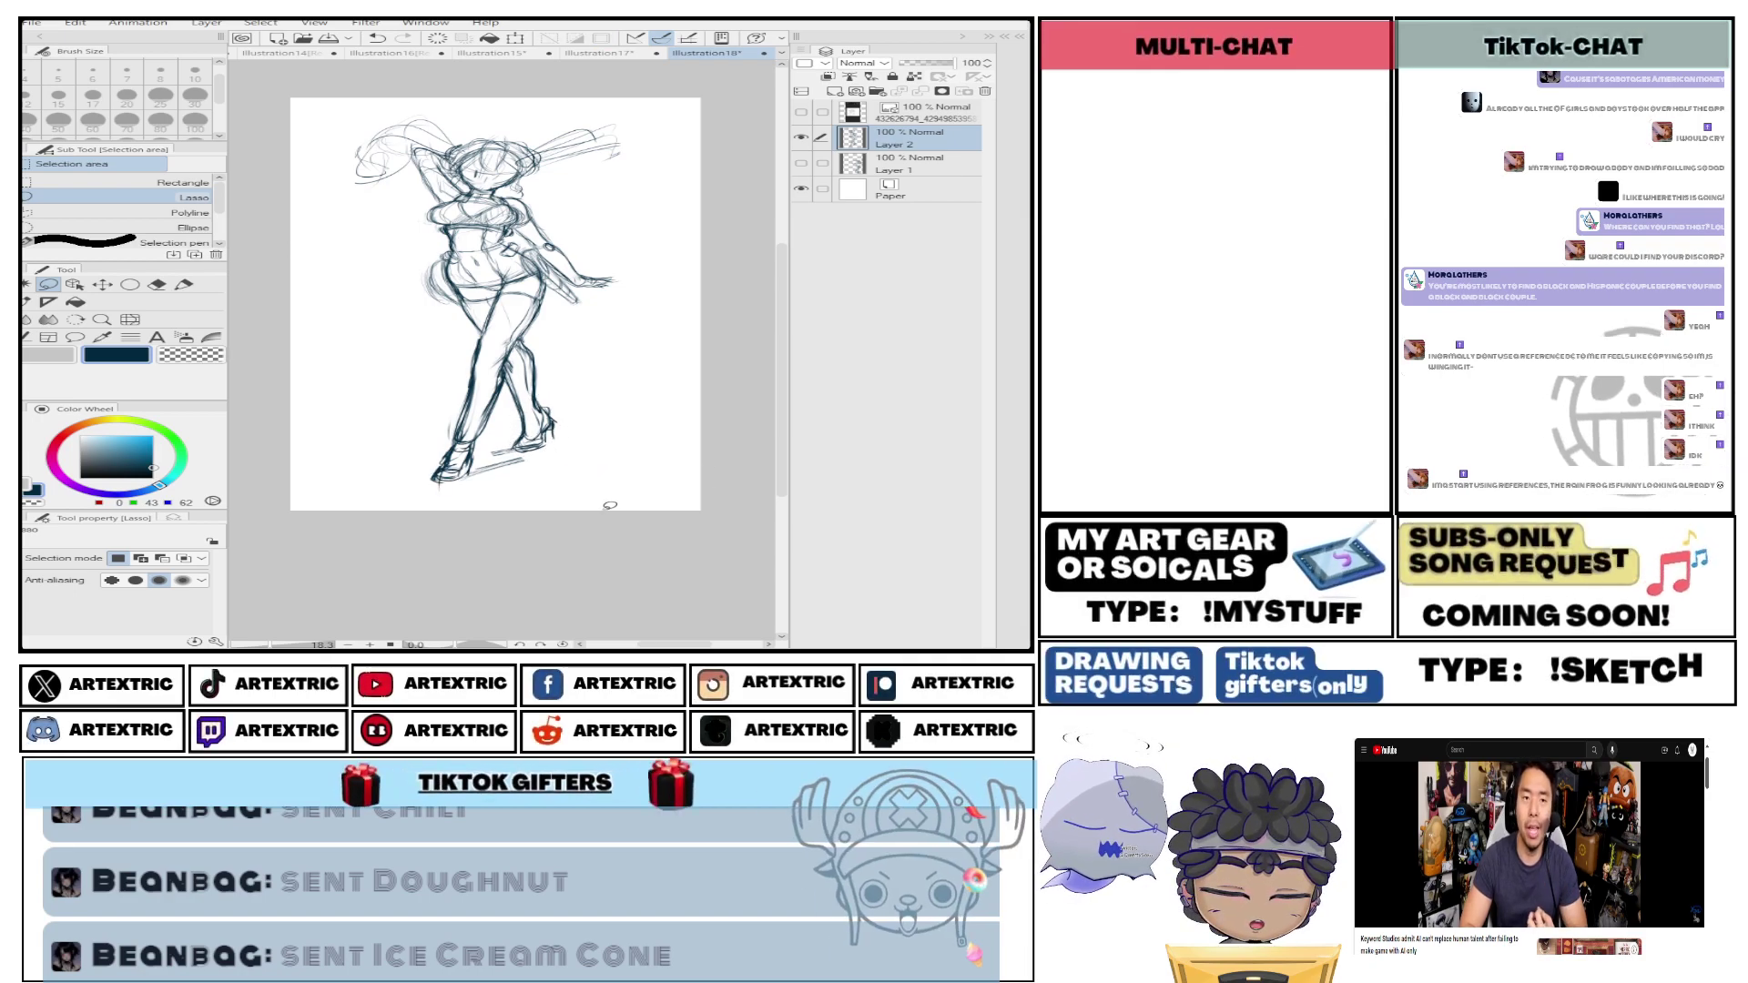
mouse_move(540, 334)
left_mouse_down()
mouse_move(508, 419)
mouse_move(573, 392)
mouse_move(534, 375)
left_mouse_up()
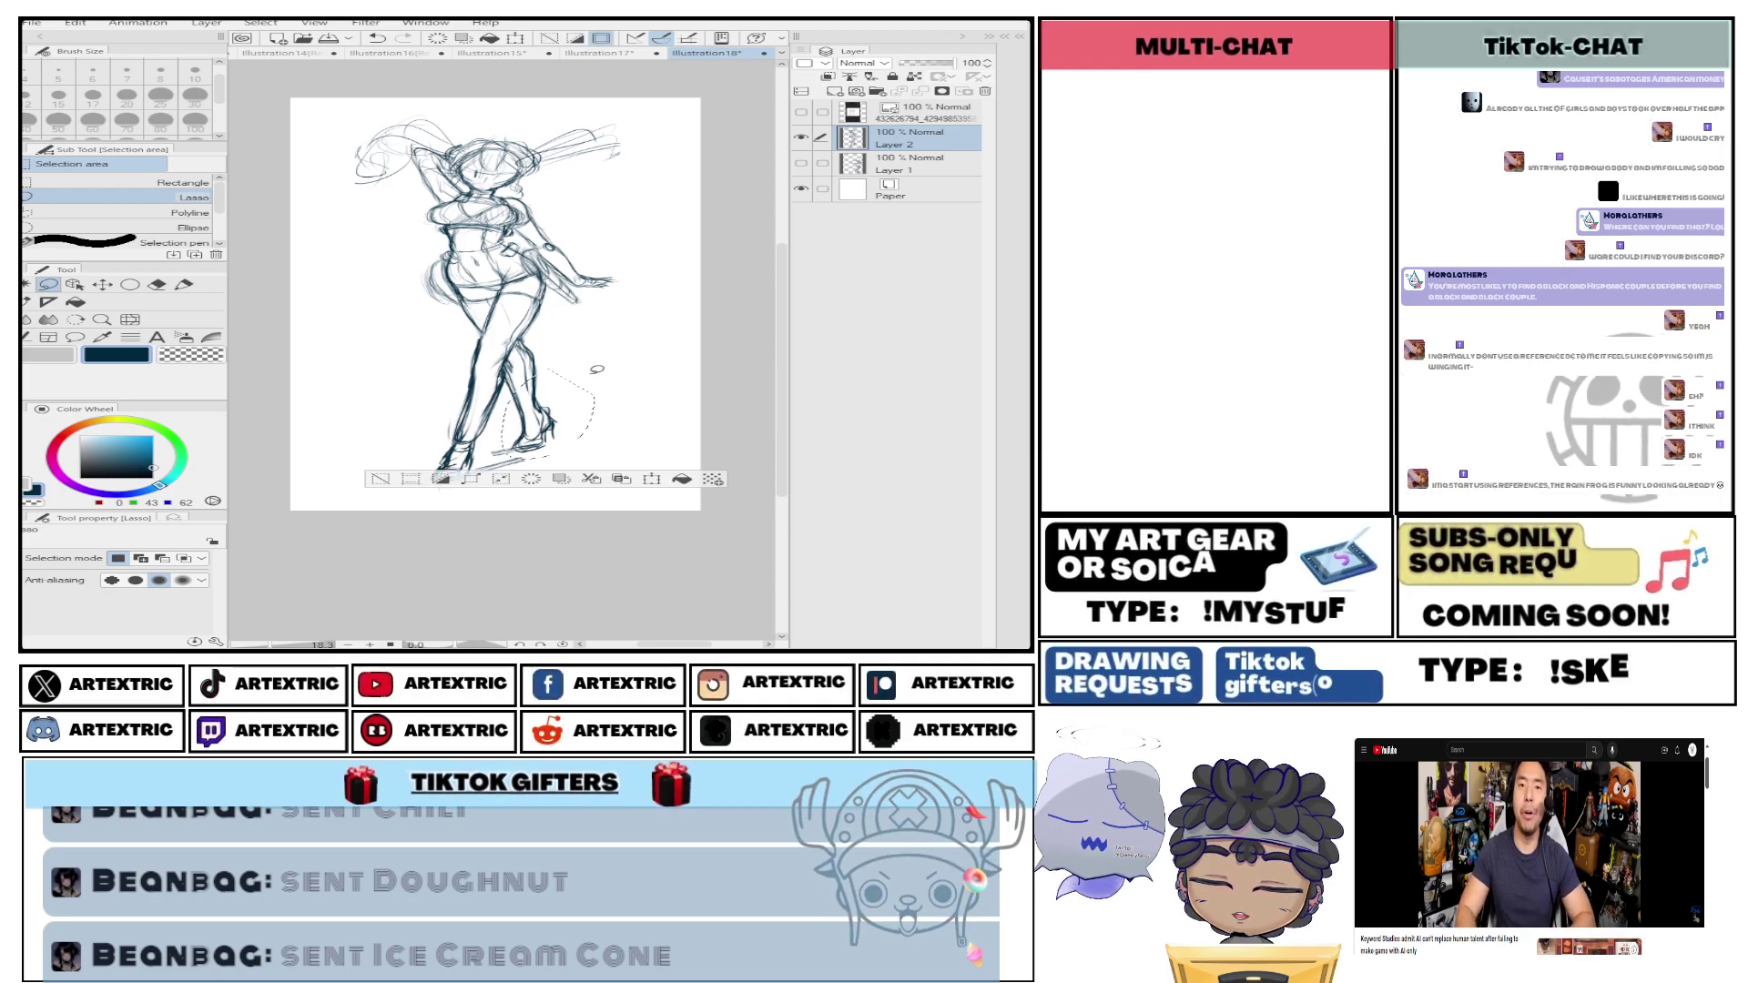
key("ctrl+t")
mouse_move(577, 433)
left_mouse_down()
mouse_move(569, 398)
mouse_move(653, 404)
mouse_move(565, 404)
left_mouse_up()
left_click(608, 469)
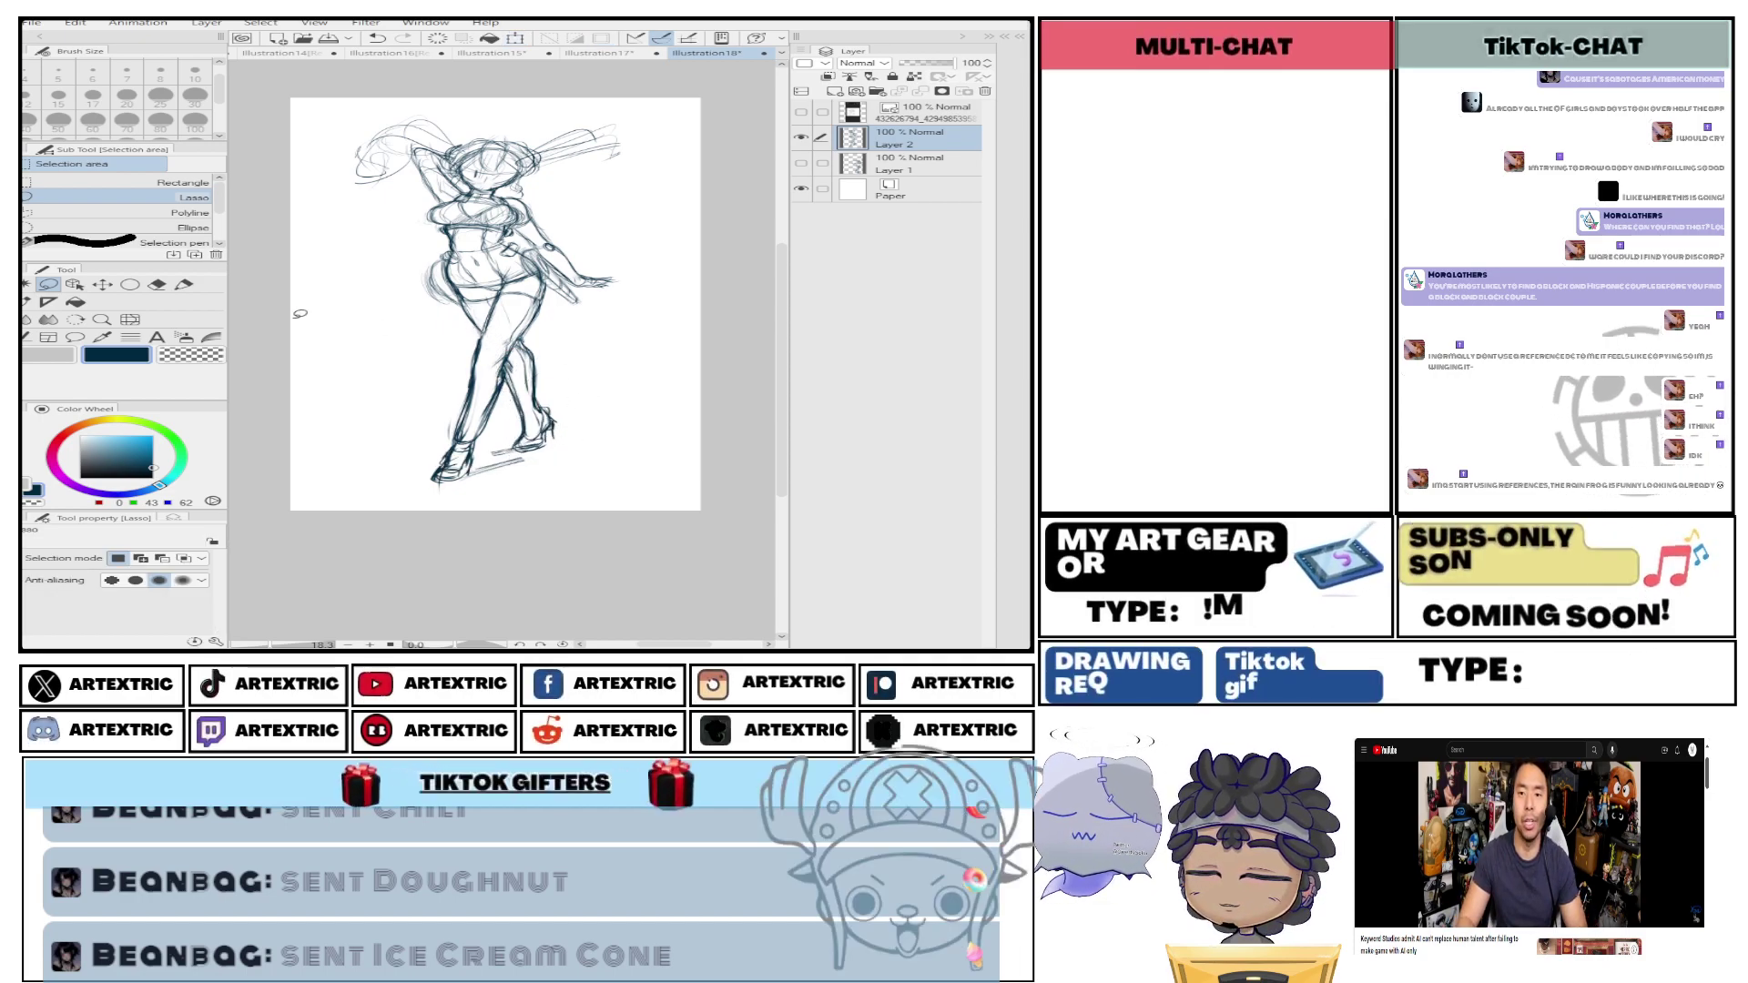
Redraw the fingertips of the outstretched hand with the Milli pen so that they extend farther from the wrist.
key("e")
left_click(190, 284)
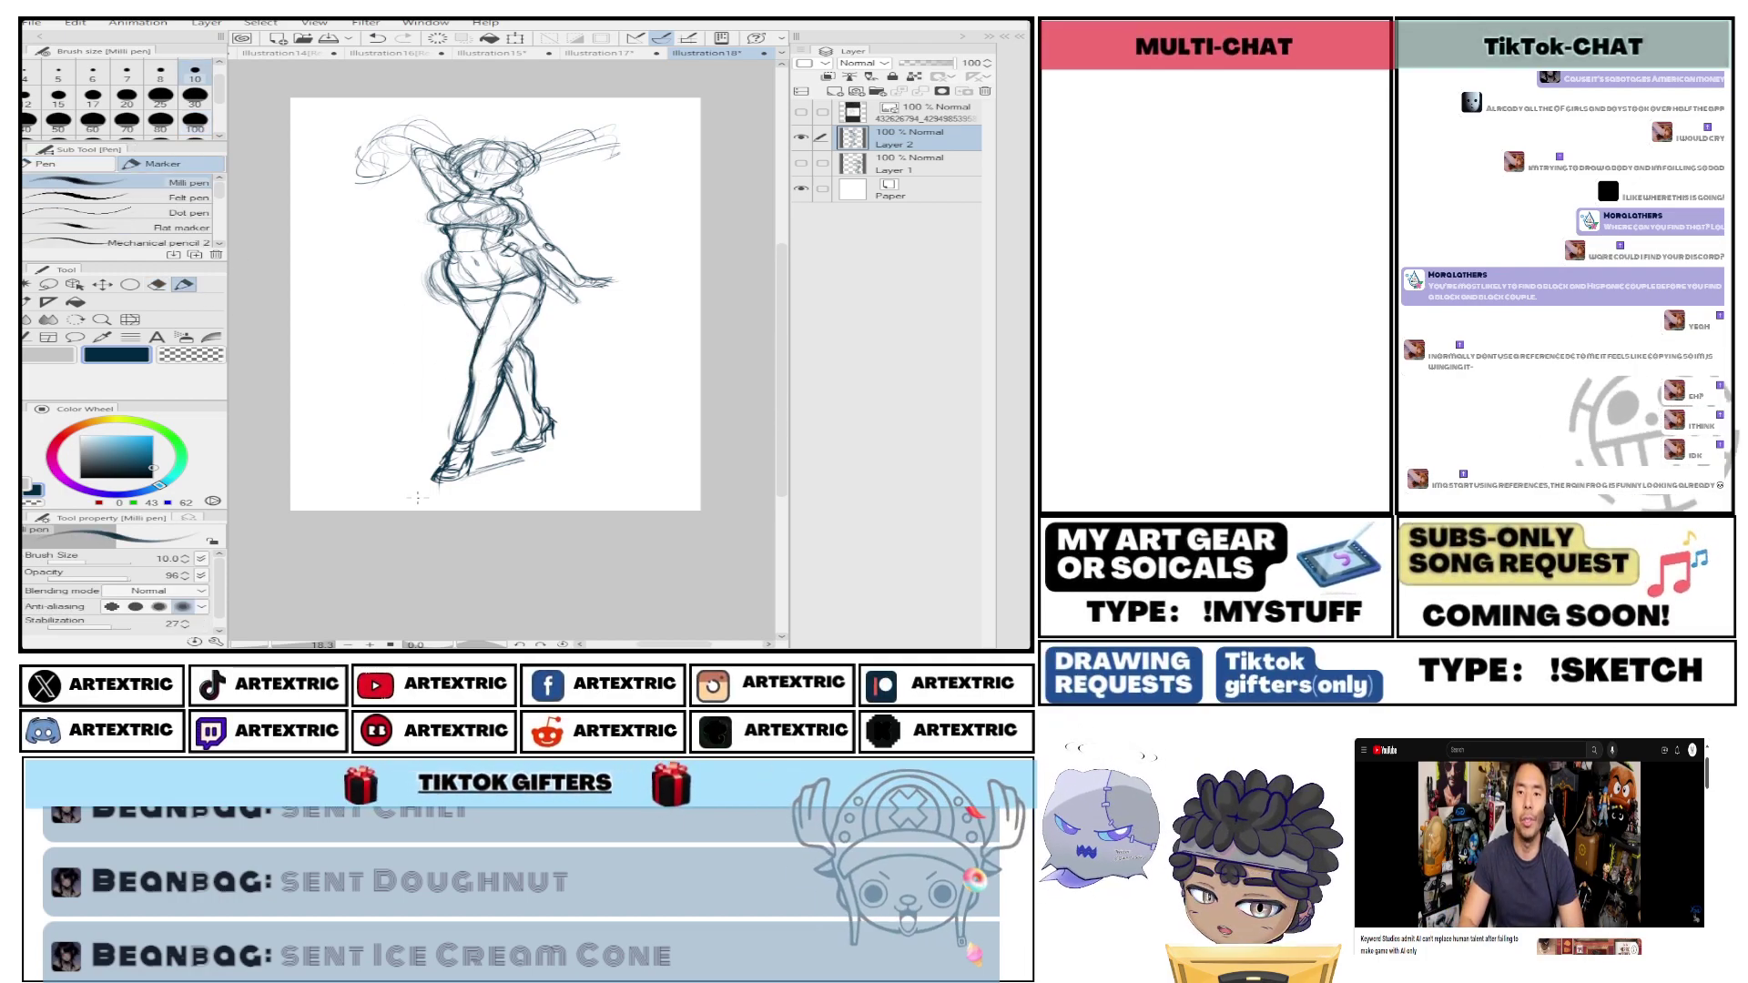
left_click(376, 37)
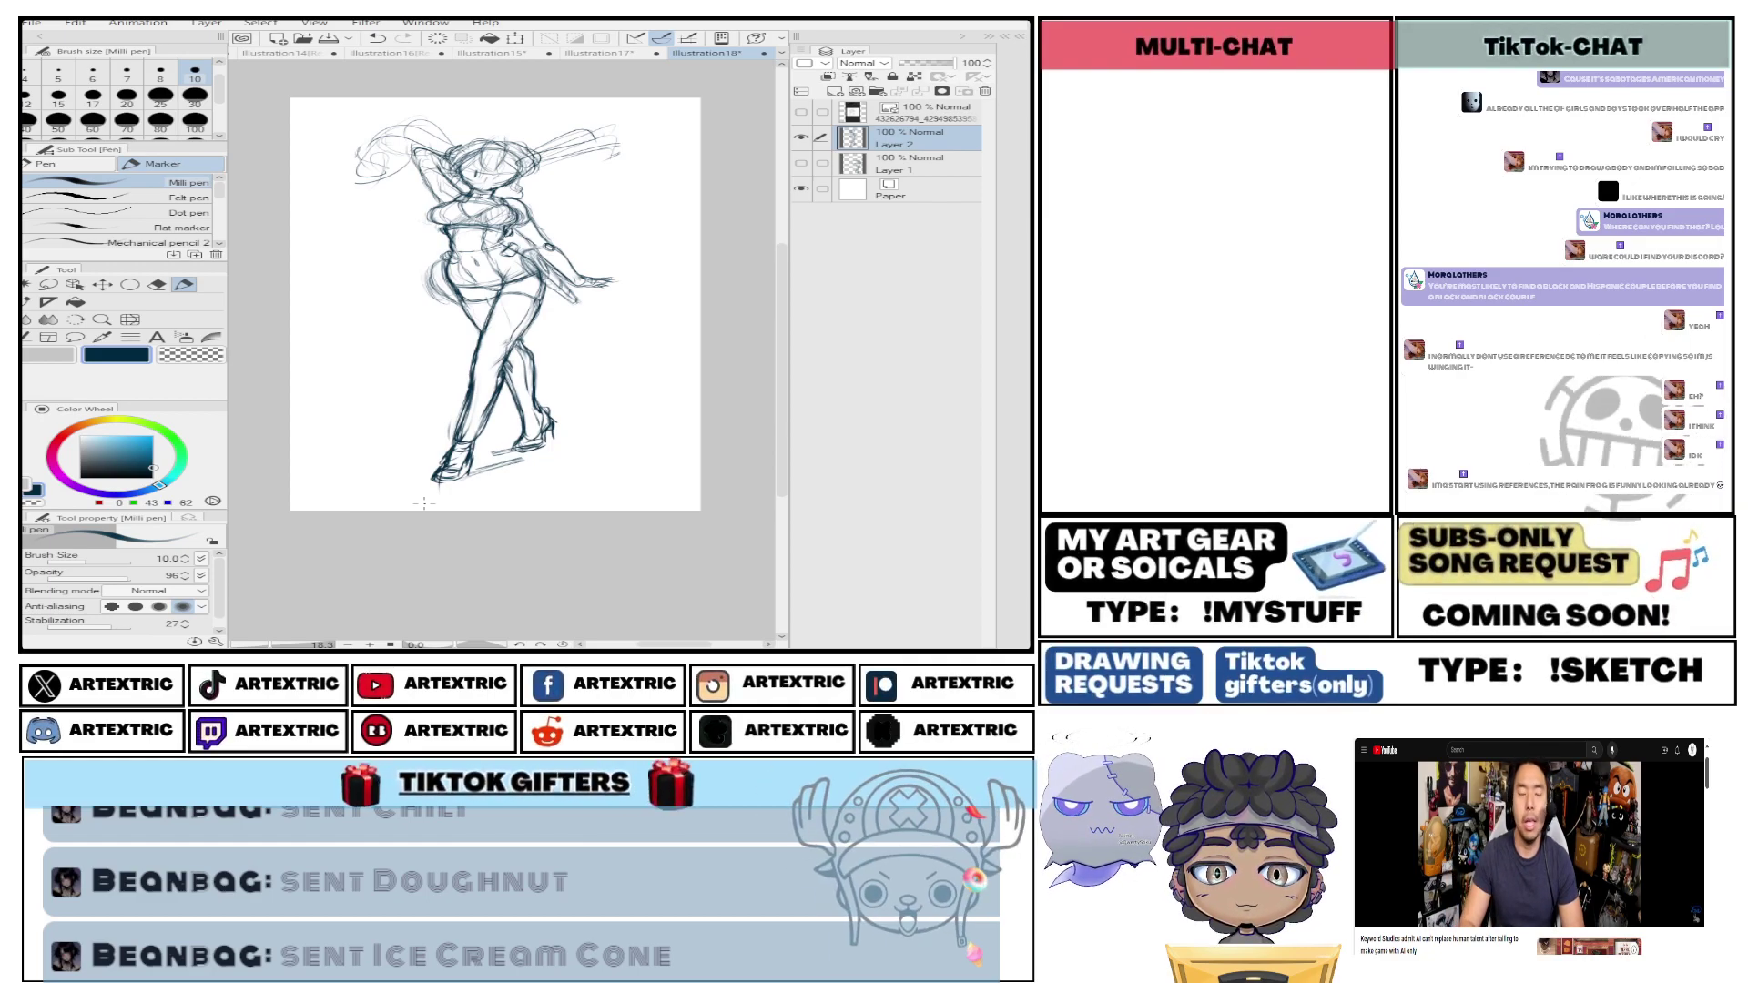
left_click_drag(606, 277, 628, 284)
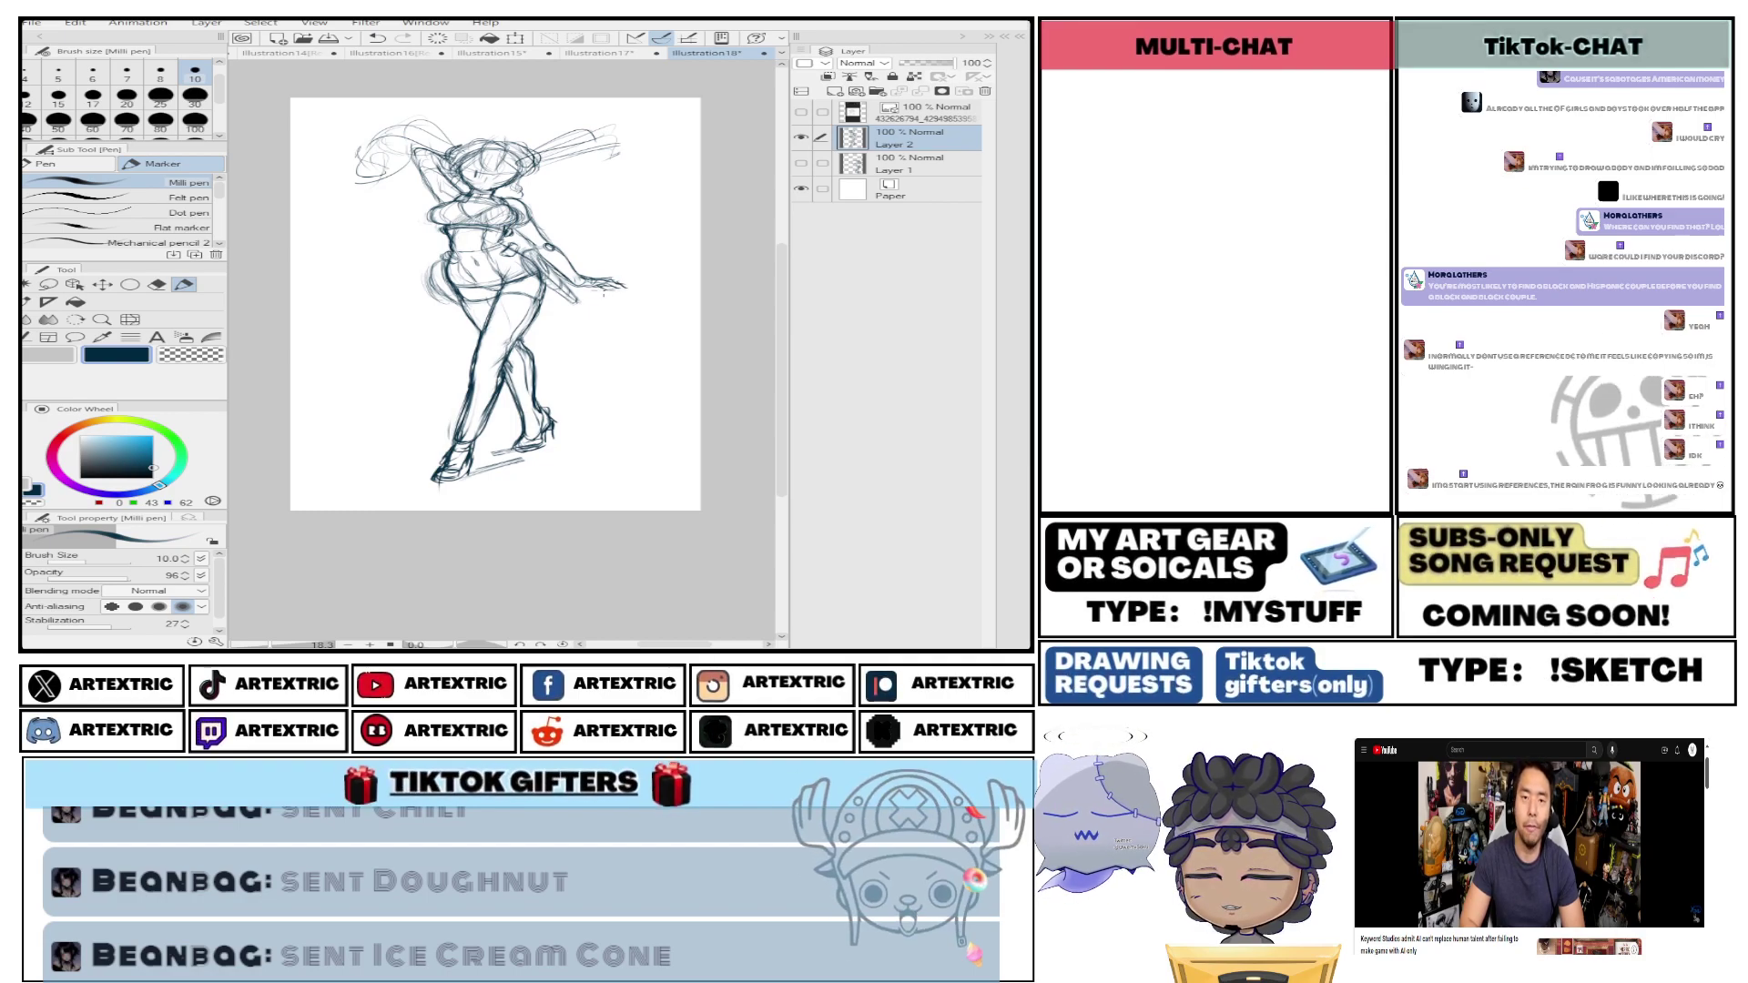
left_click_drag(604, 273, 628, 284)
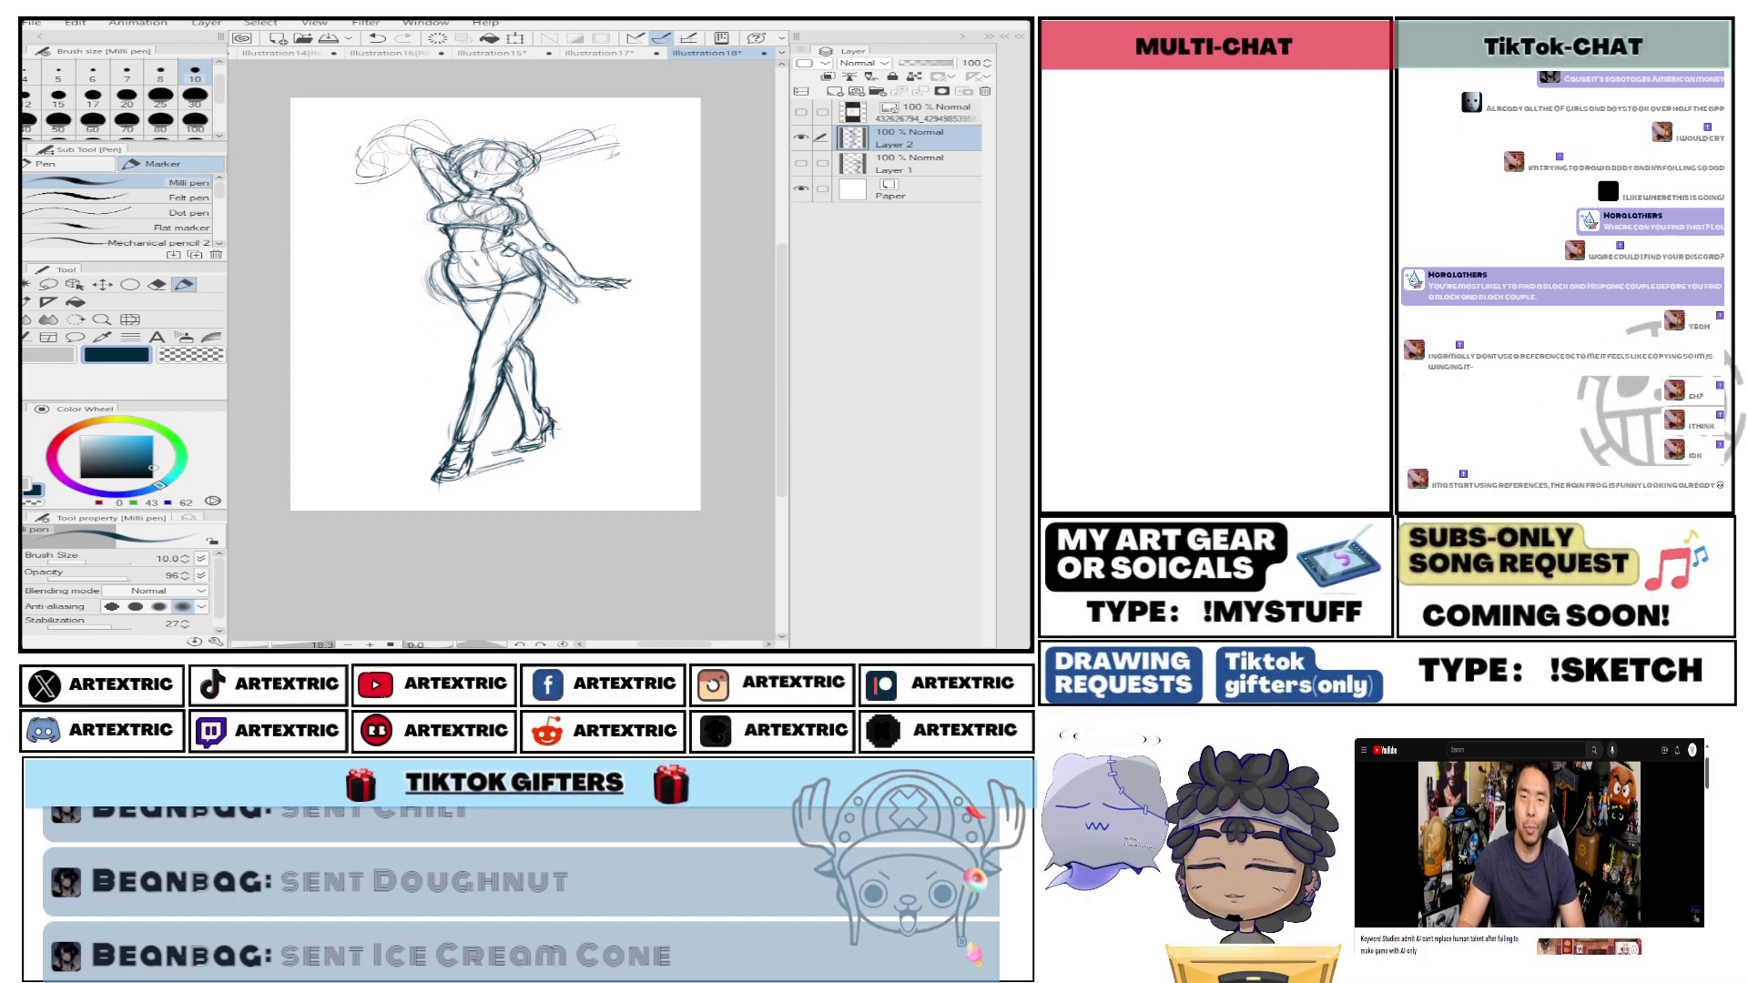
Clean up the doubled ground lines and redraw one slanted ground line between the two heeled feet.
key("e")
mouse_move(478, 473)
left_mouse_down()
mouse_move(512, 478)
mouse_move(497, 459)
mouse_move(552, 446)
left_mouse_up()
key("p")
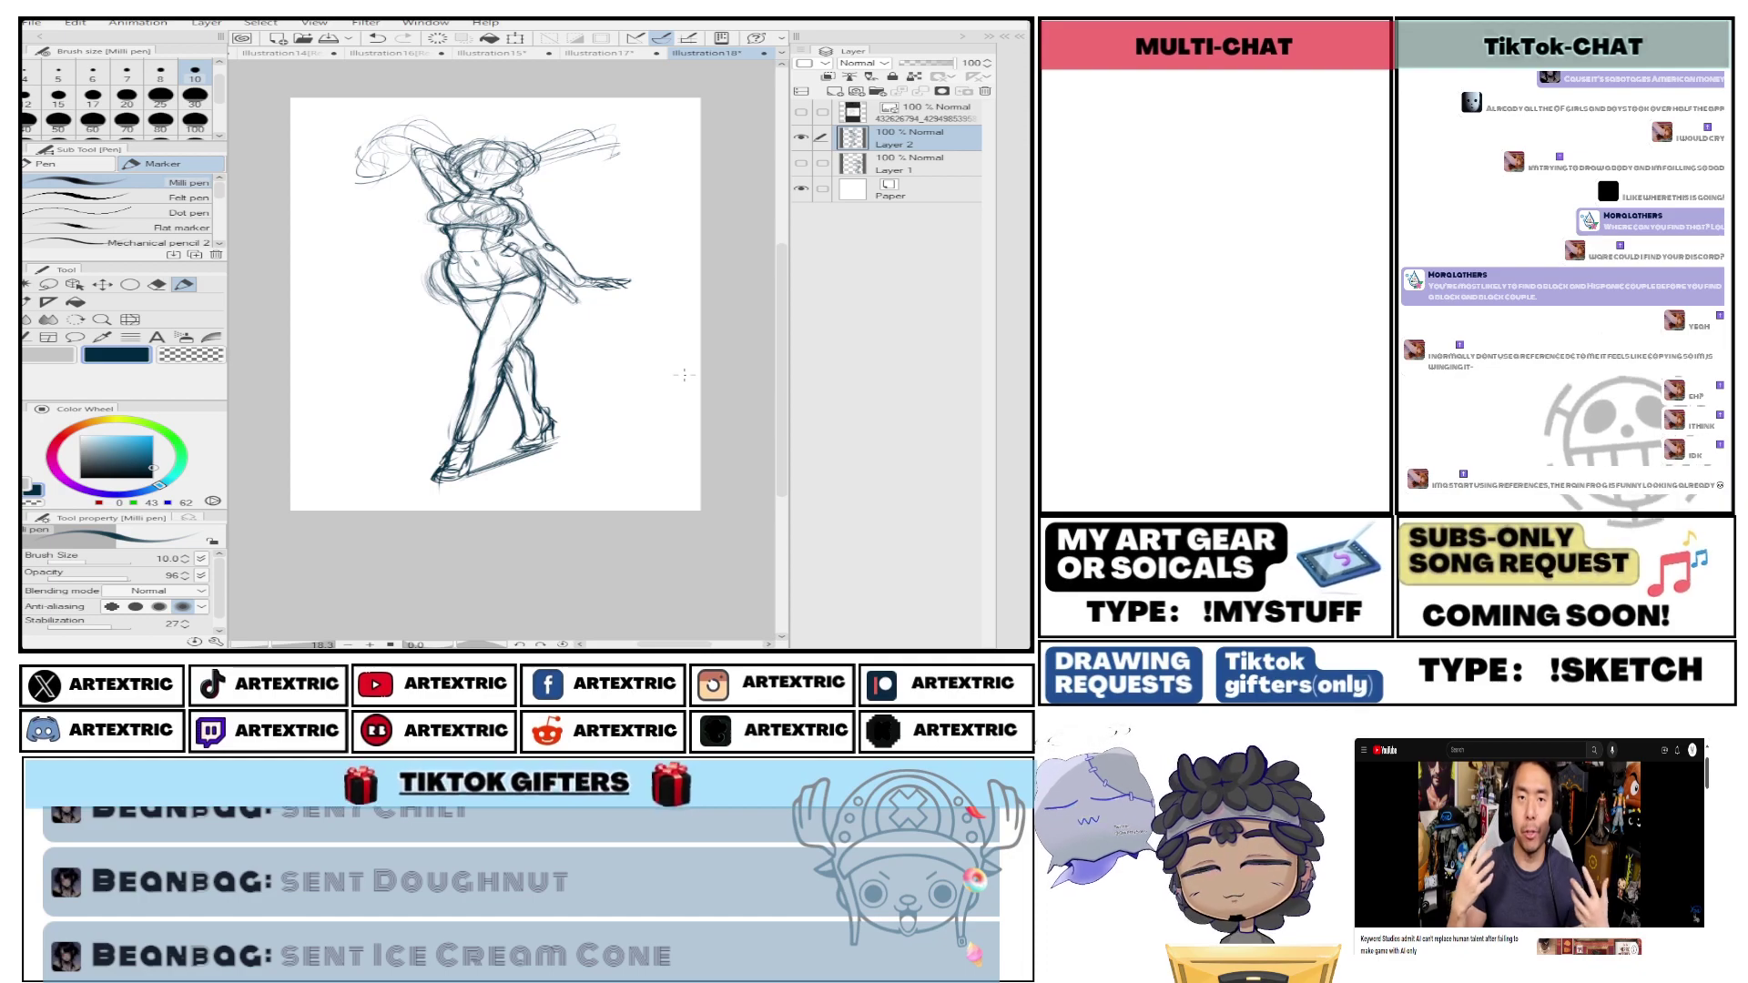
Refine the knee, shin and calf contours of the crossed legs with the Soft eraser and the Milli pen.
key("e")
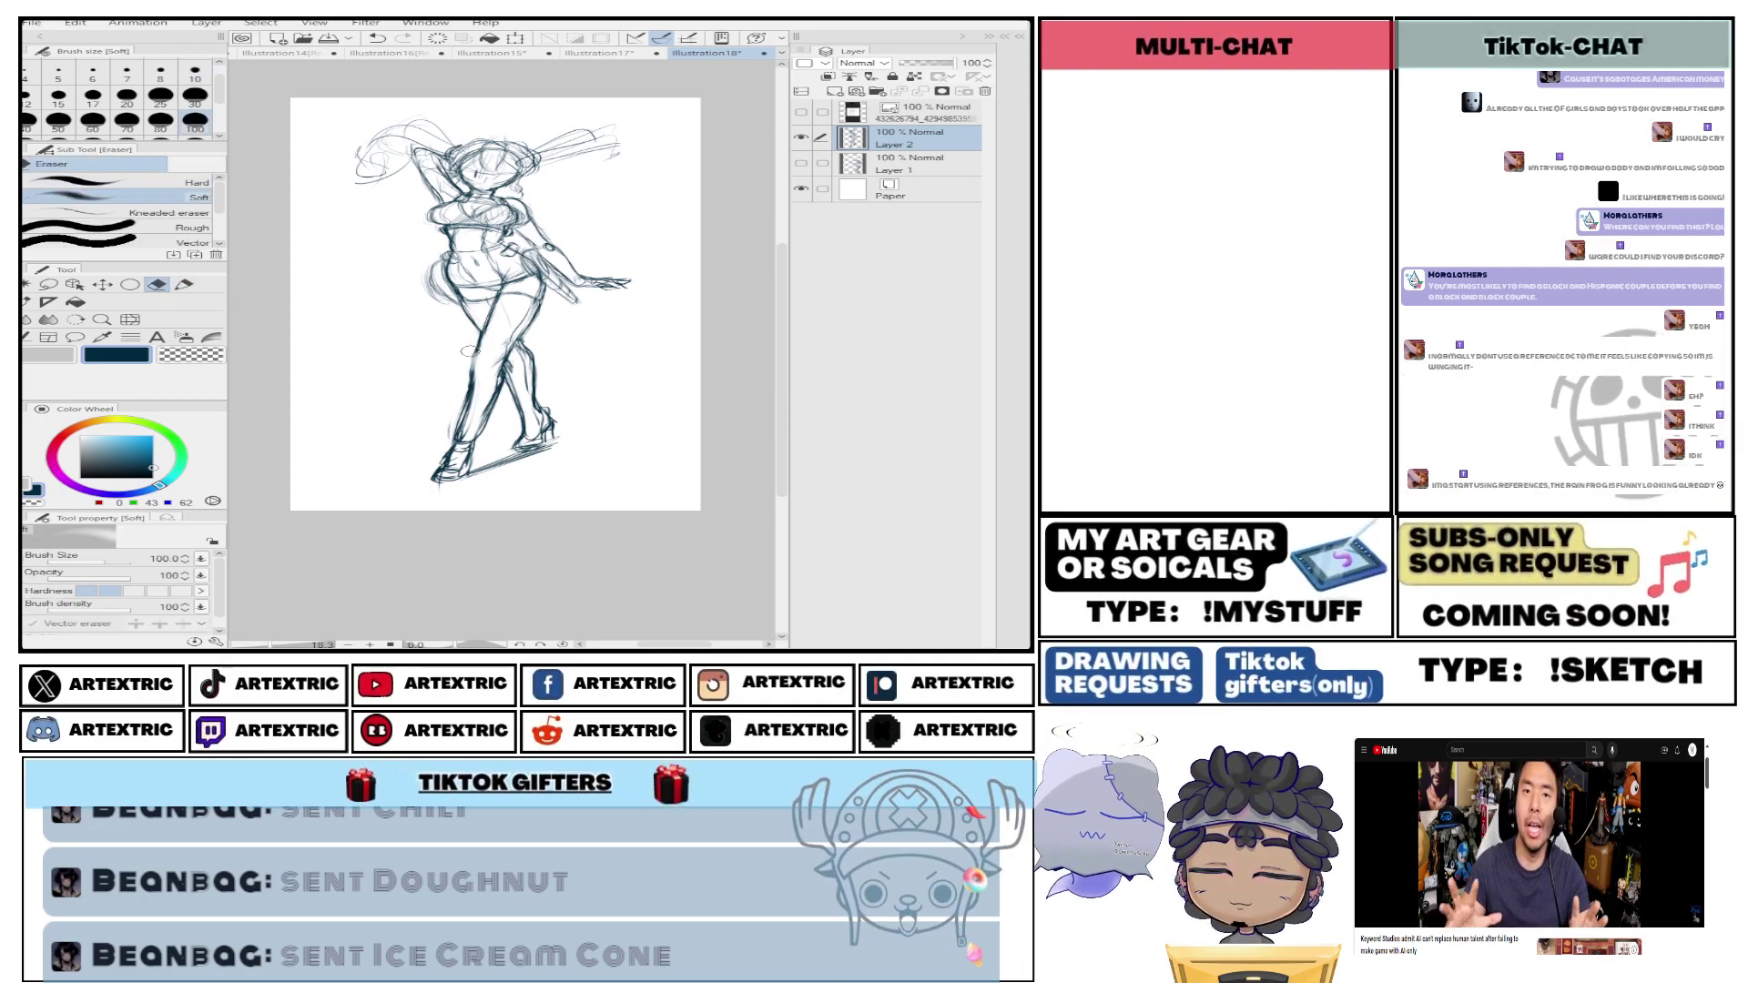
key("p")
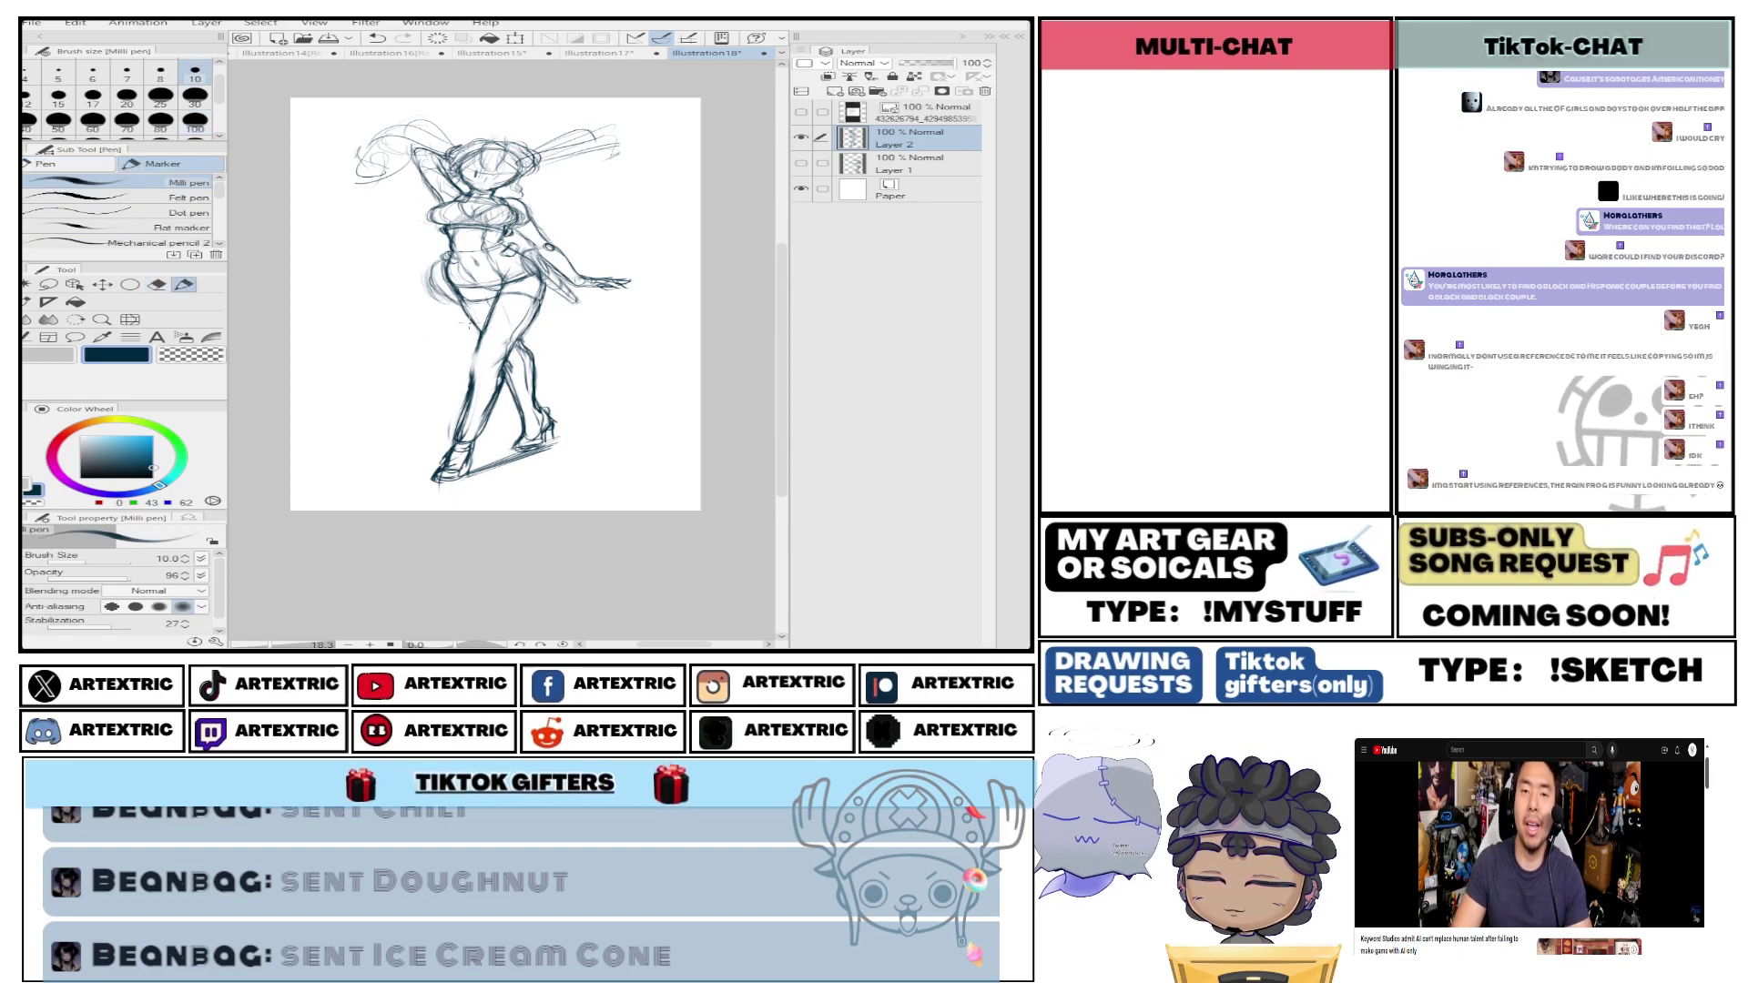
left_click_drag(477, 336, 475, 363)
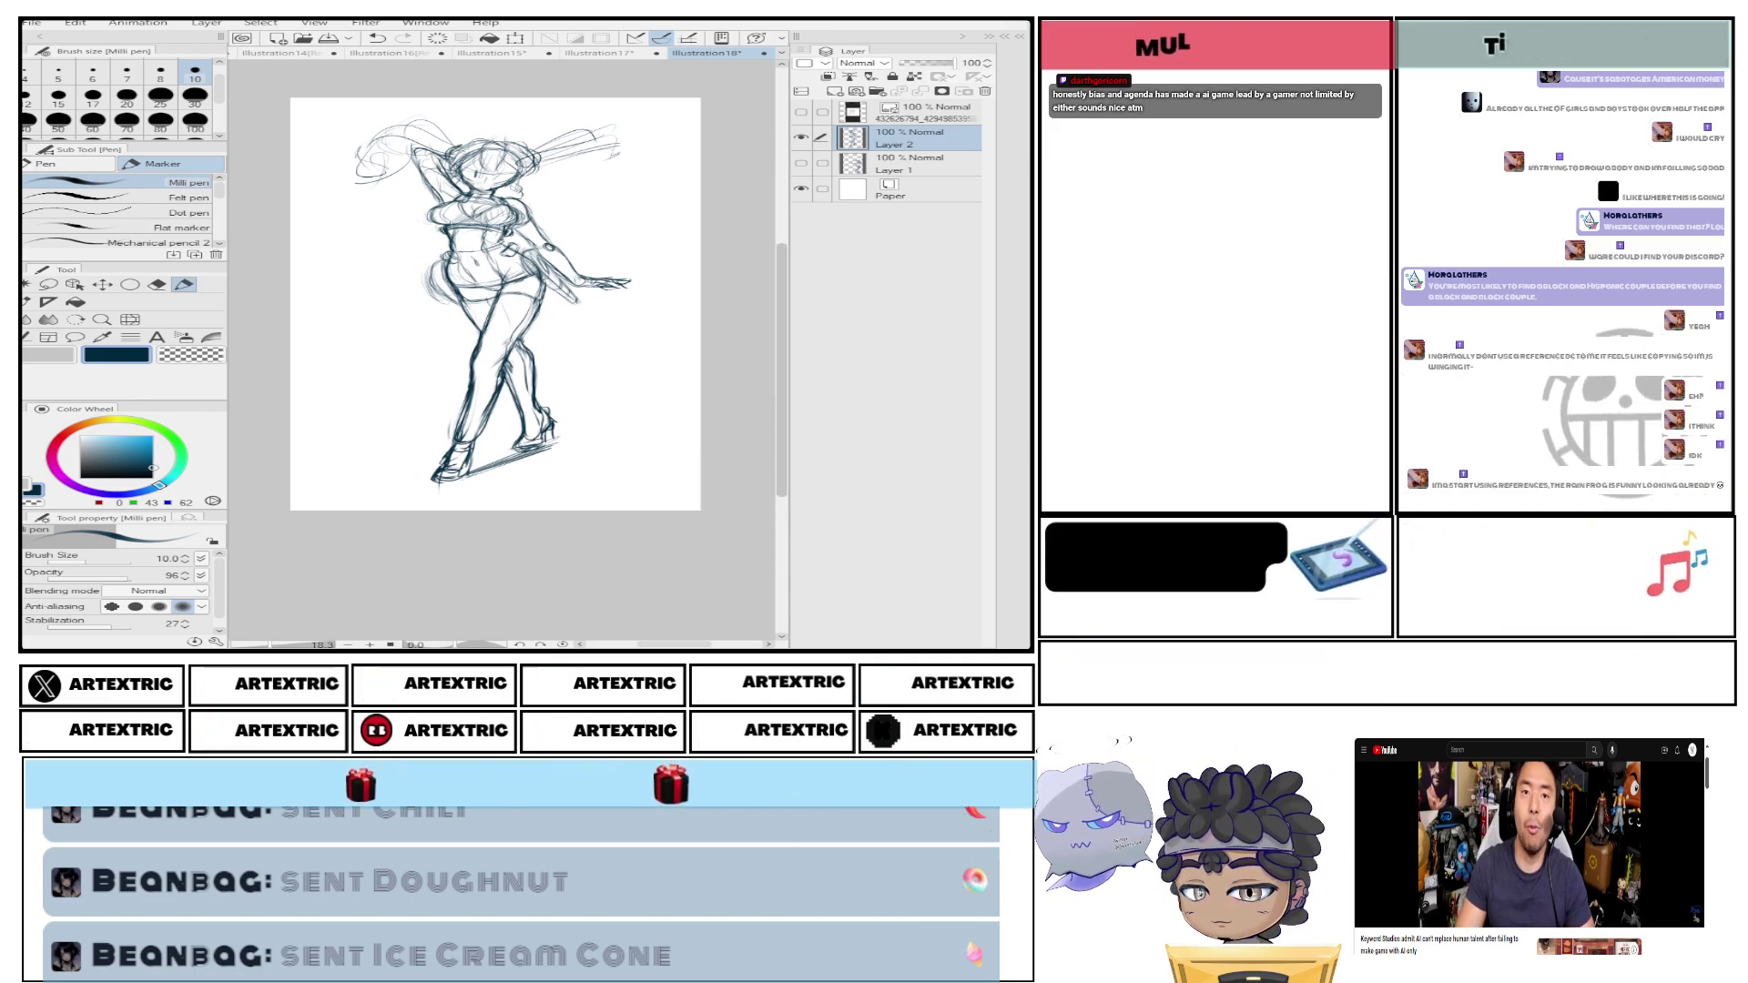
key("e")
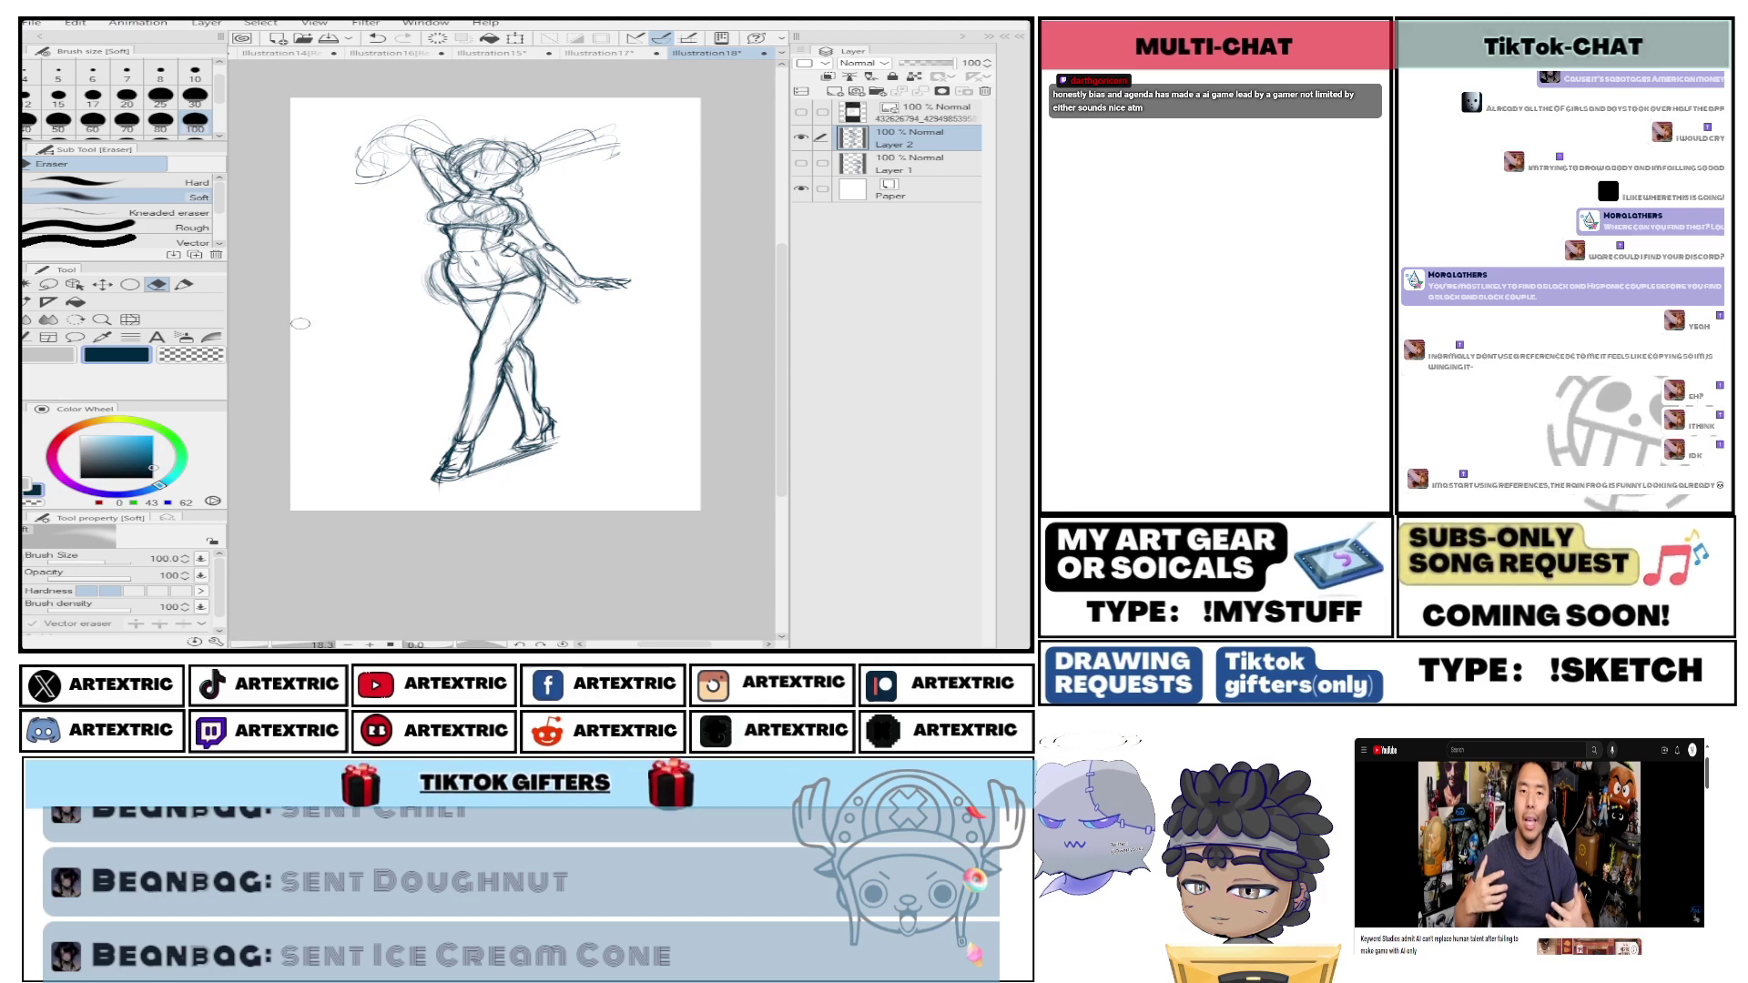
key("p")
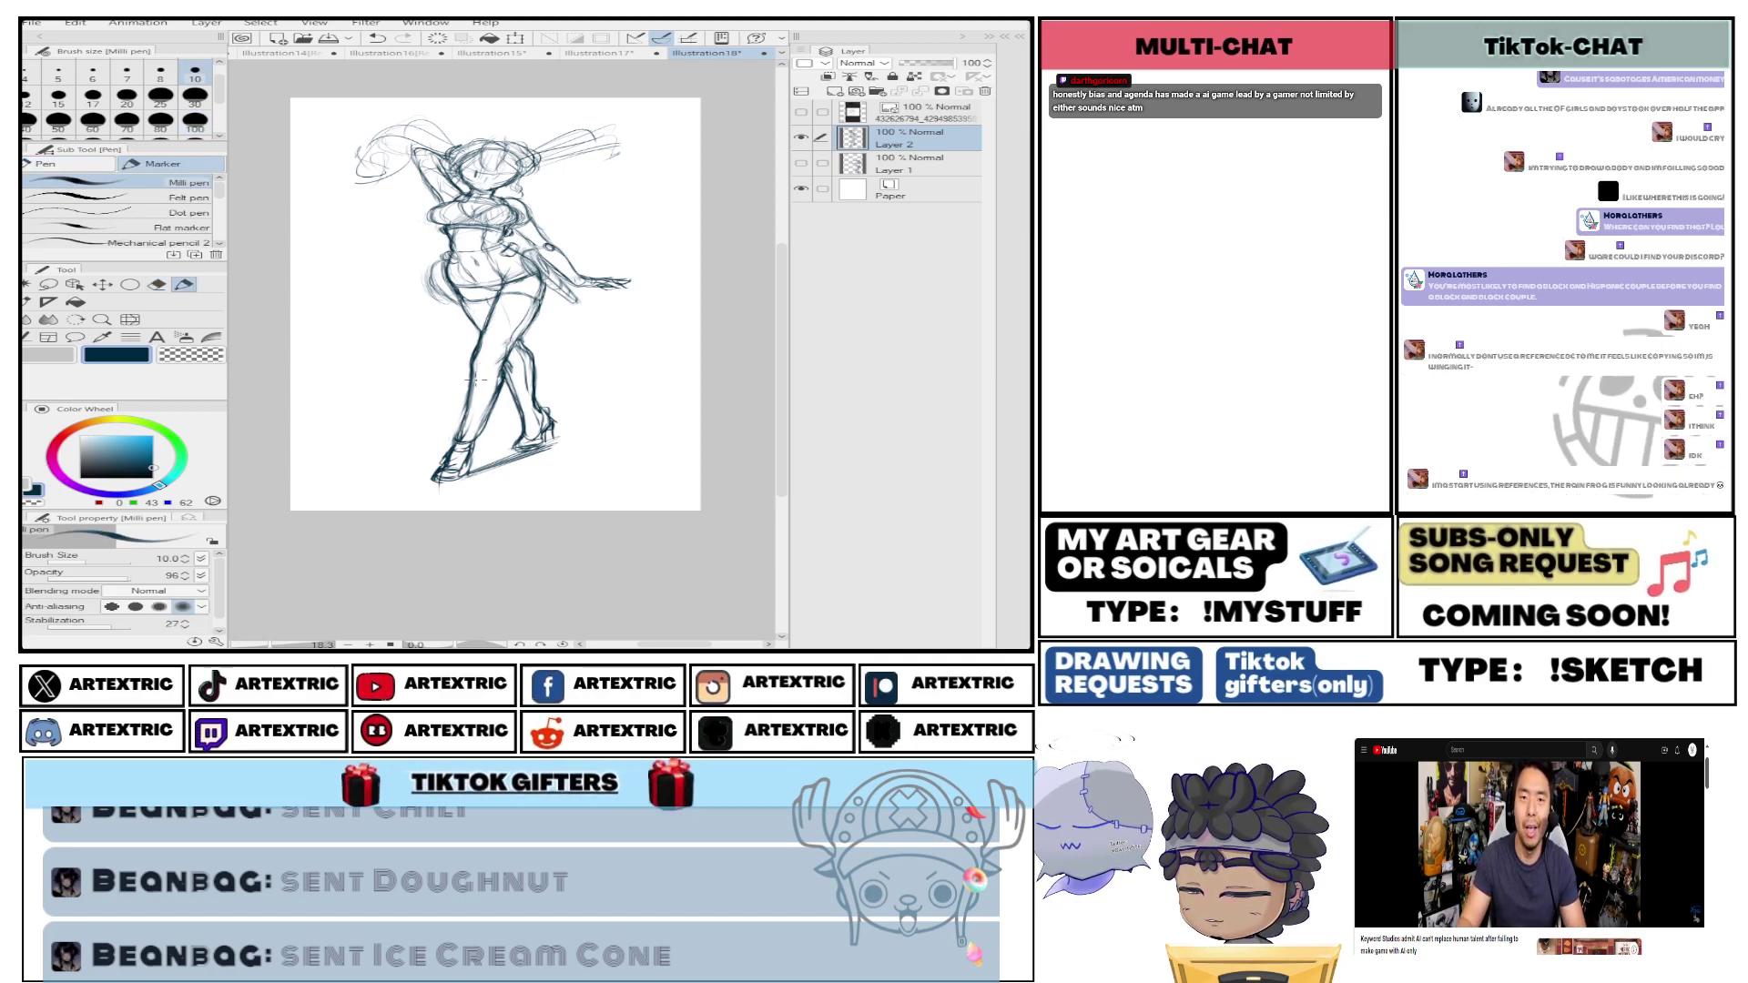
left_click_drag(508, 385, 491, 417)
mouse_move(484, 427)
left_mouse_down()
mouse_move(472, 447)
mouse_move(478, 433)
left_mouse_up()
left_click_drag(506, 351, 492, 416)
left_click_drag(517, 351, 504, 364)
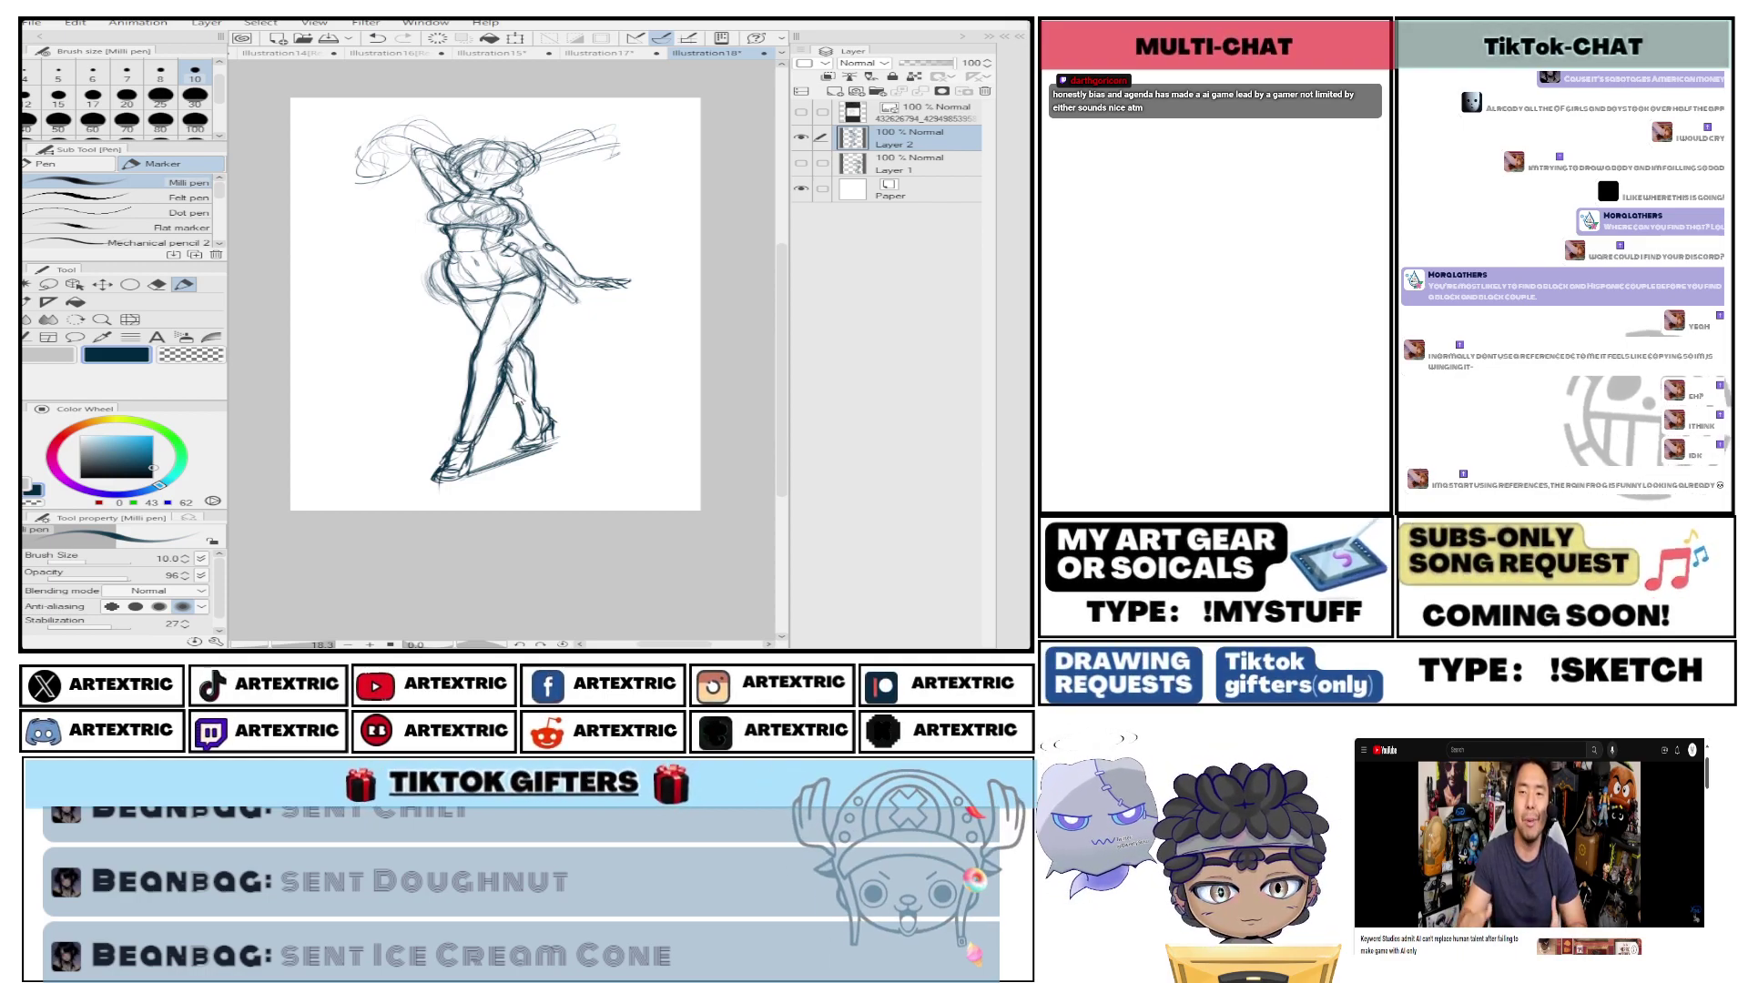
Sketch long, wavy strands flowing outward from both sides of the head toward the canvas edges.
left_click_drag(523, 181, 636, 156)
left_click_drag(591, 173, 700, 146)
mouse_move(575, 181)
left_mouse_down()
mouse_move(705, 164)
mouse_move(628, 166)
left_mouse_up()
mouse_move(399, 130)
left_mouse_down()
mouse_move(331, 228)
mouse_move(299, 224)
left_mouse_up()
mouse_move(412, 168)
left_mouse_down()
mouse_move(322, 230)
mouse_move(363, 212)
mouse_move(301, 209)
left_mouse_up()
mouse_move(304, 211)
left_mouse_down()
mouse_move(297, 160)
mouse_move(318, 226)
mouse_move(299, 219)
mouse_move(351, 201)
mouse_move(316, 212)
left_mouse_up()
left_click_drag(351, 209, 329, 218)
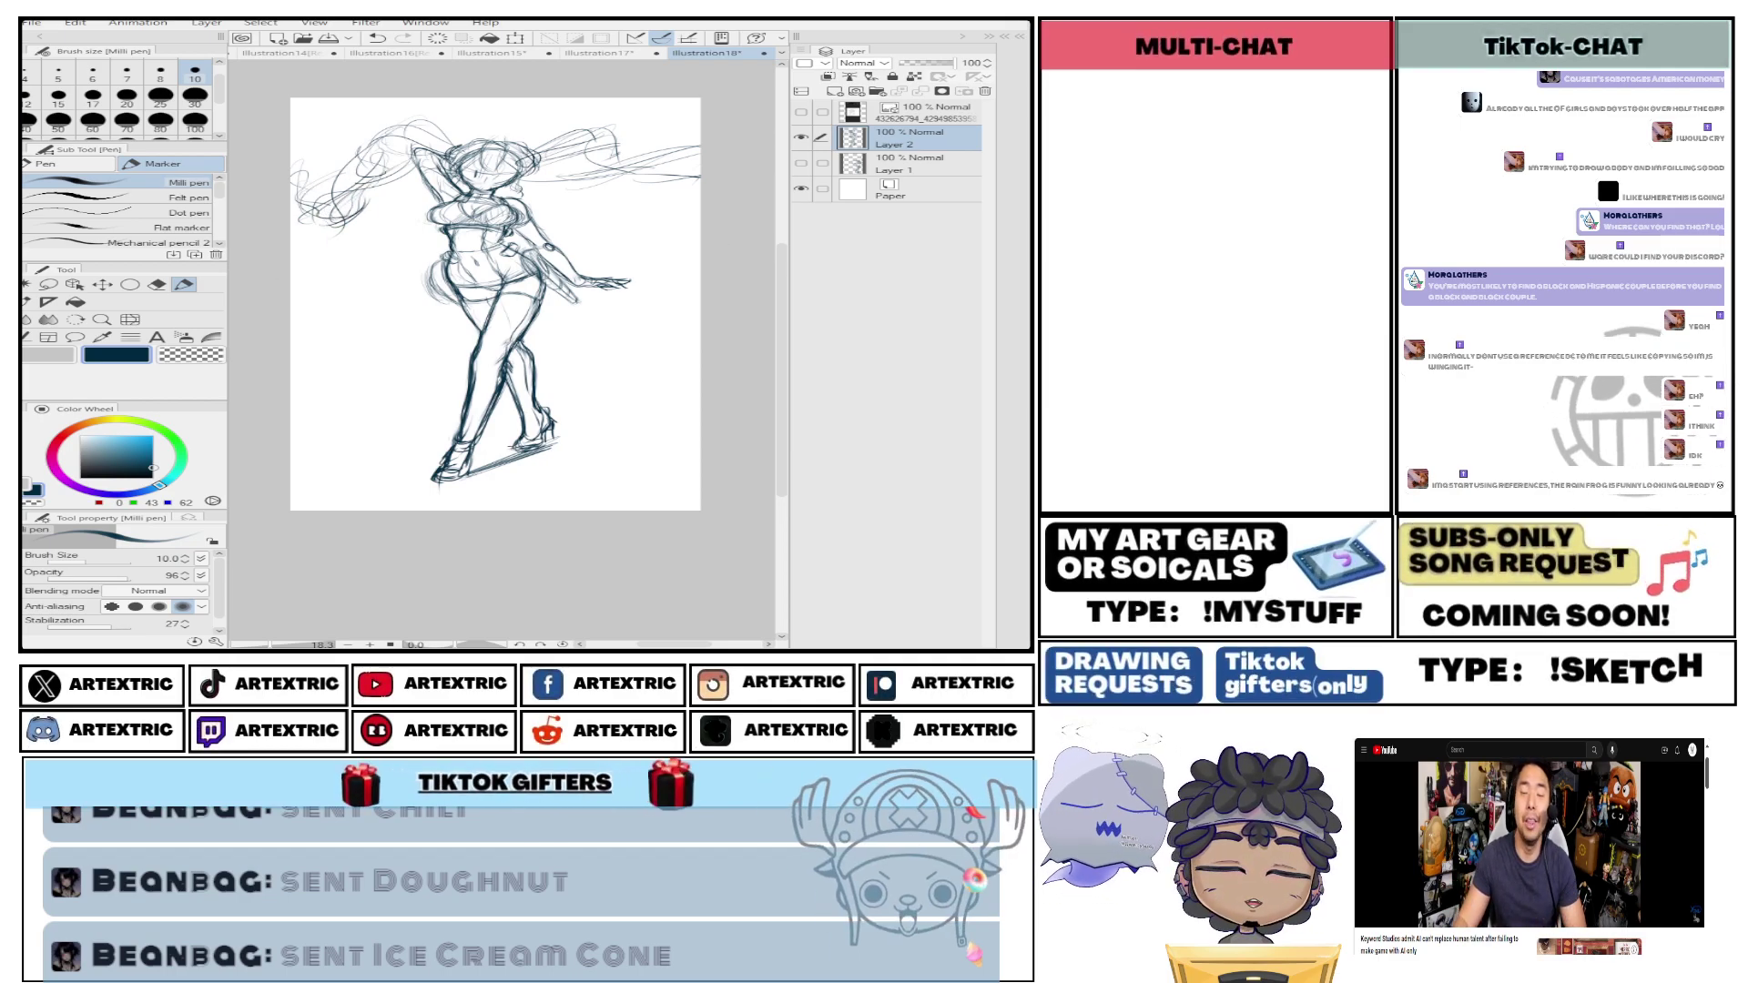
left_click_drag(469, 168, 402, 204)
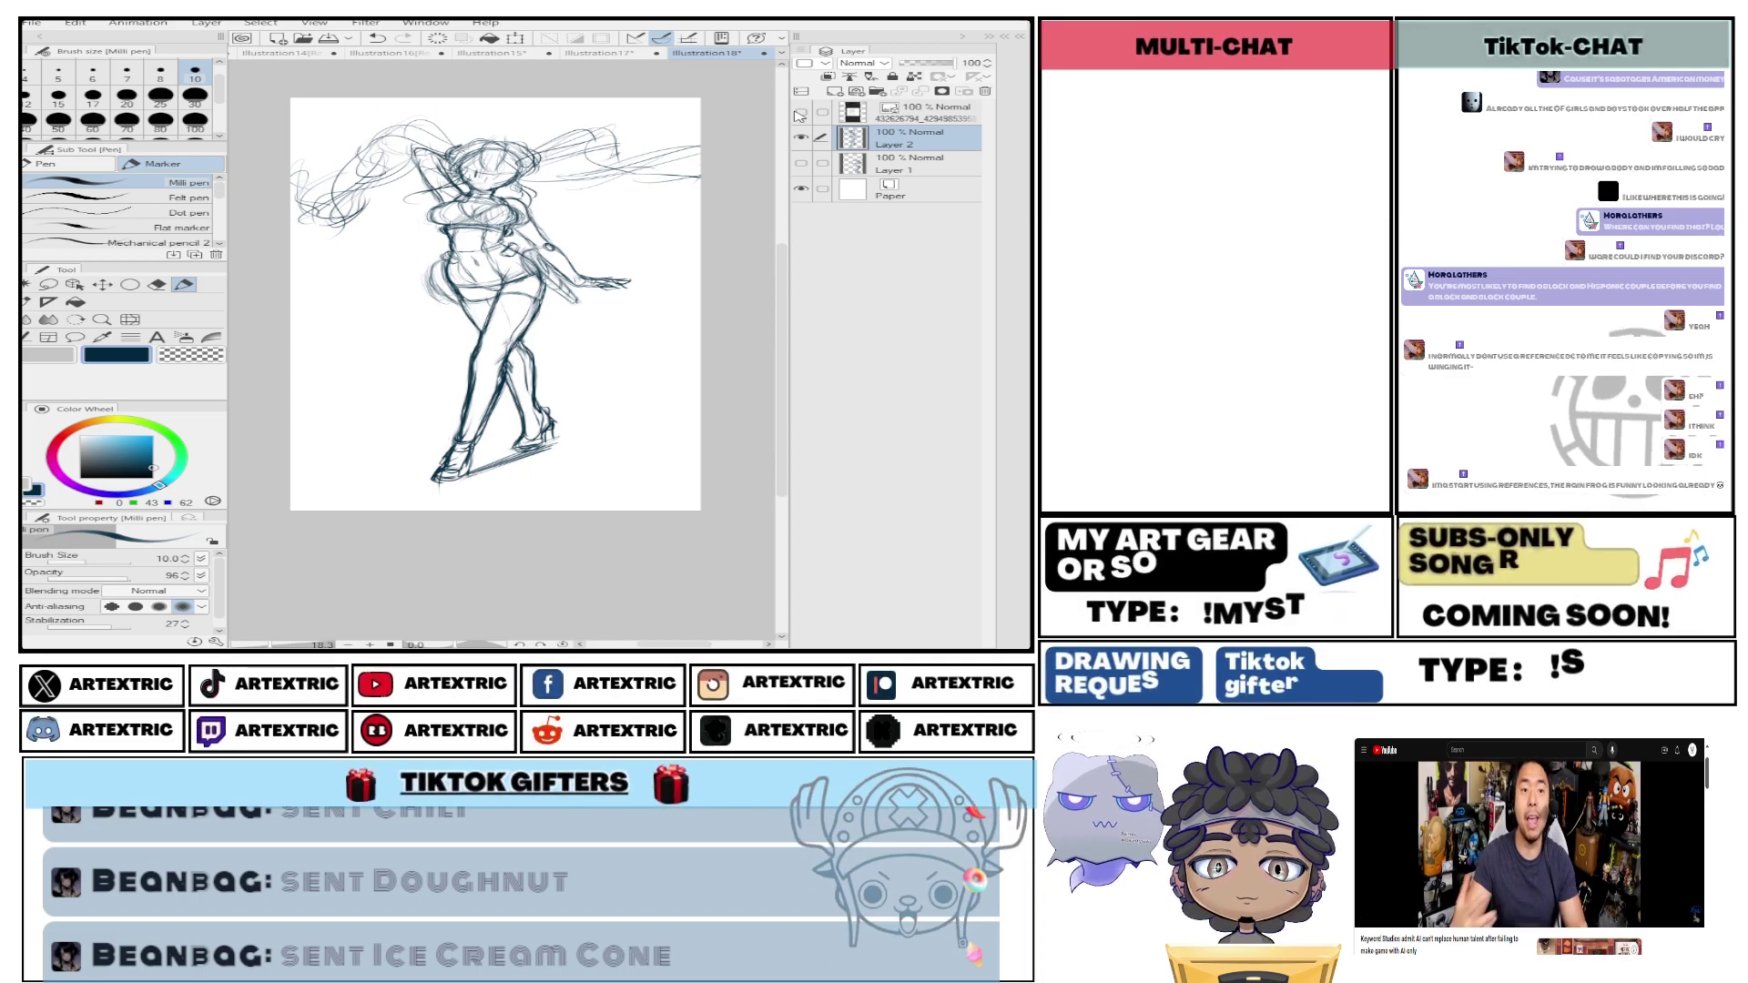
Compare the refined sketch with the earlier rough by toggling the visibility of Layer 1.
left_click(803, 163)
left_click(803, 164)
left_click(803, 164)
left_click(803, 164)
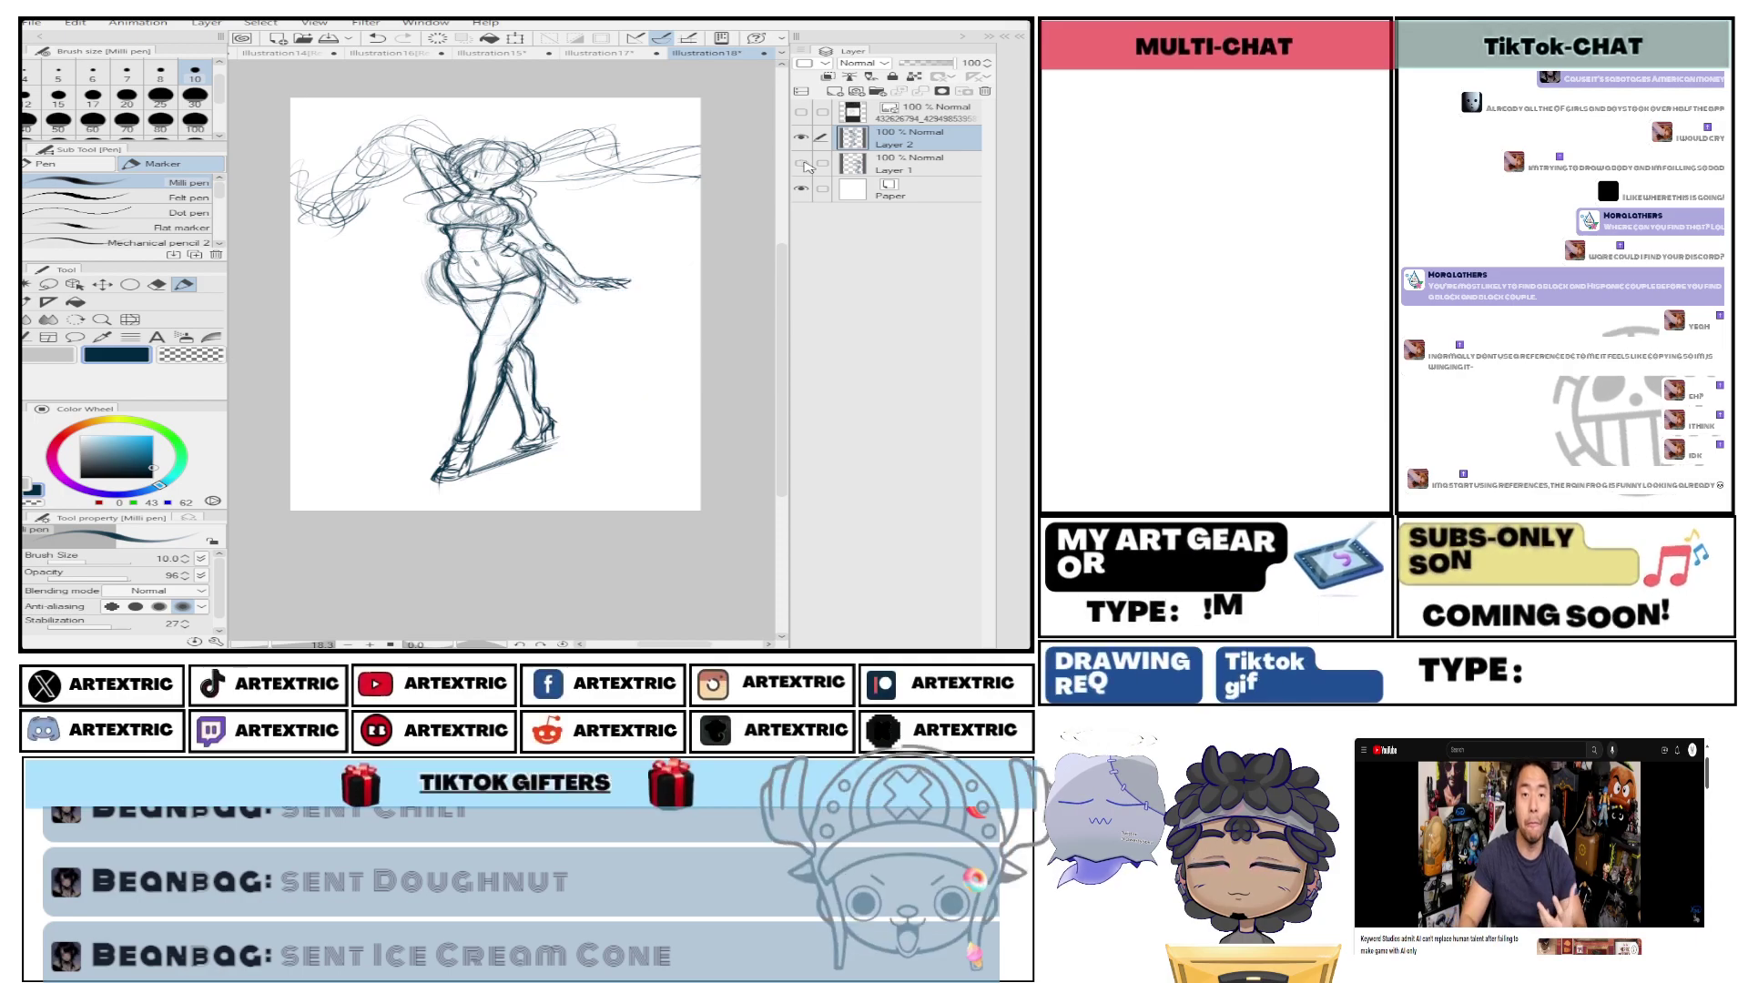
Hide Layer 2 and add a new raster layer above it for a fresh sketch.
scroll(547, 216, "up", 2)
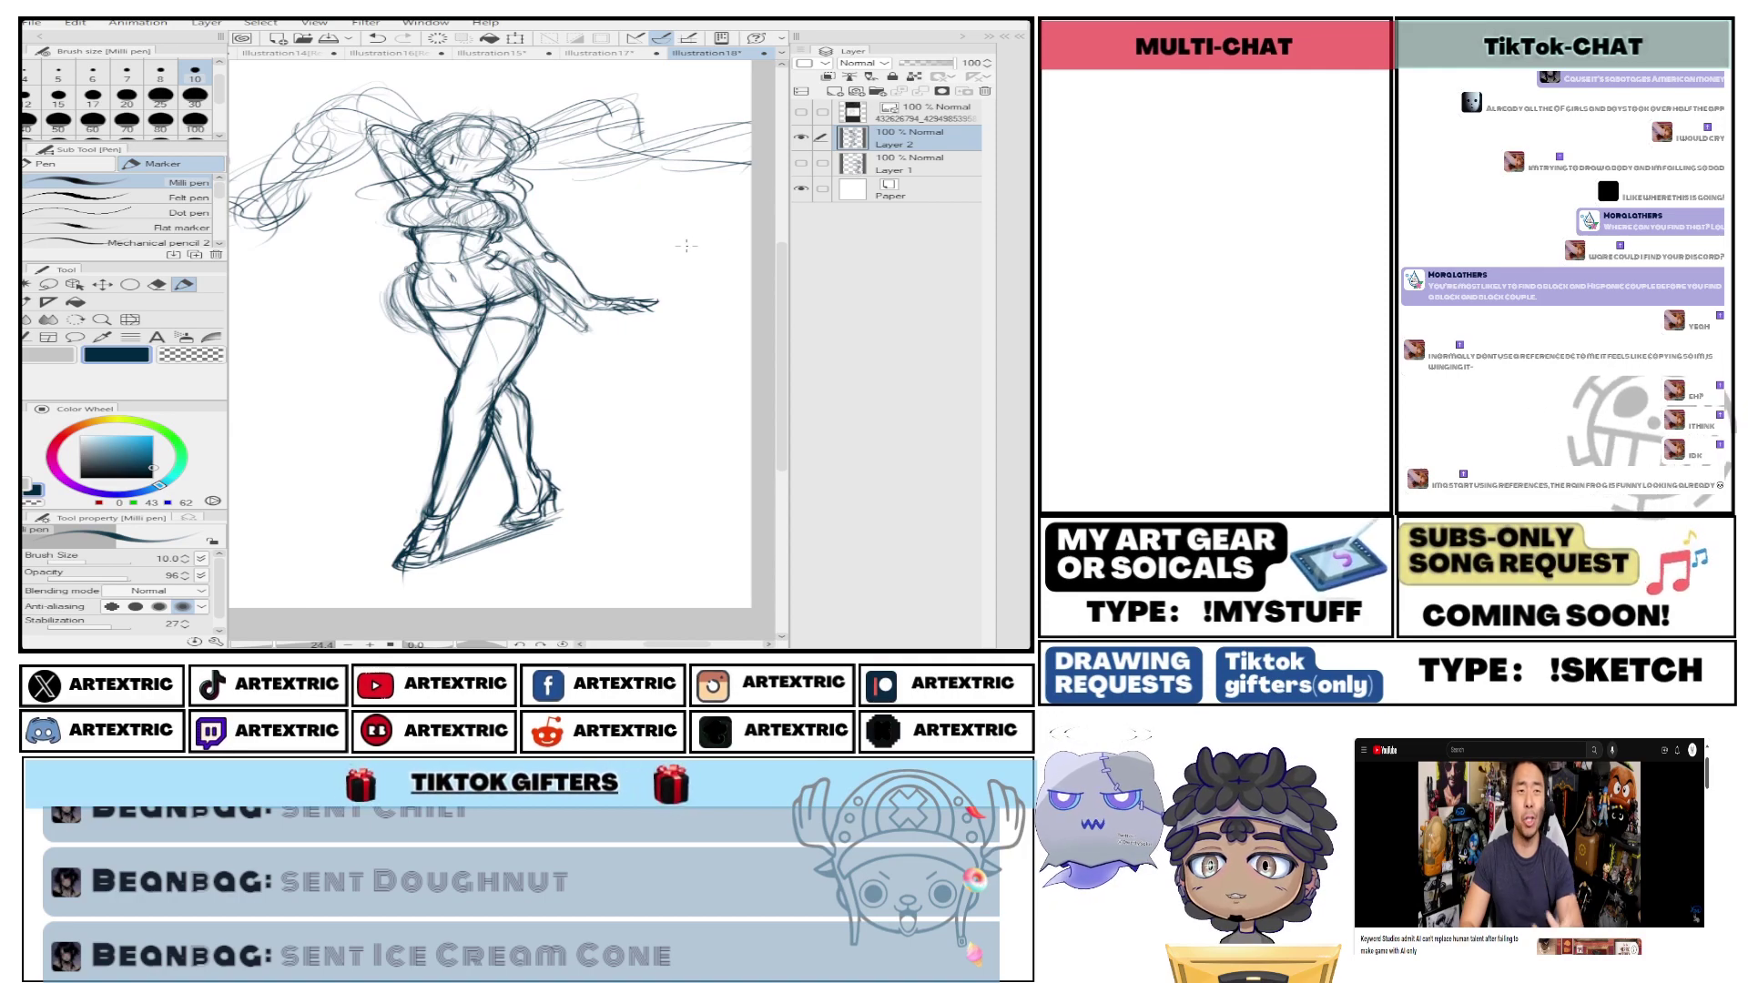
left_click(805, 140)
left_click(879, 92)
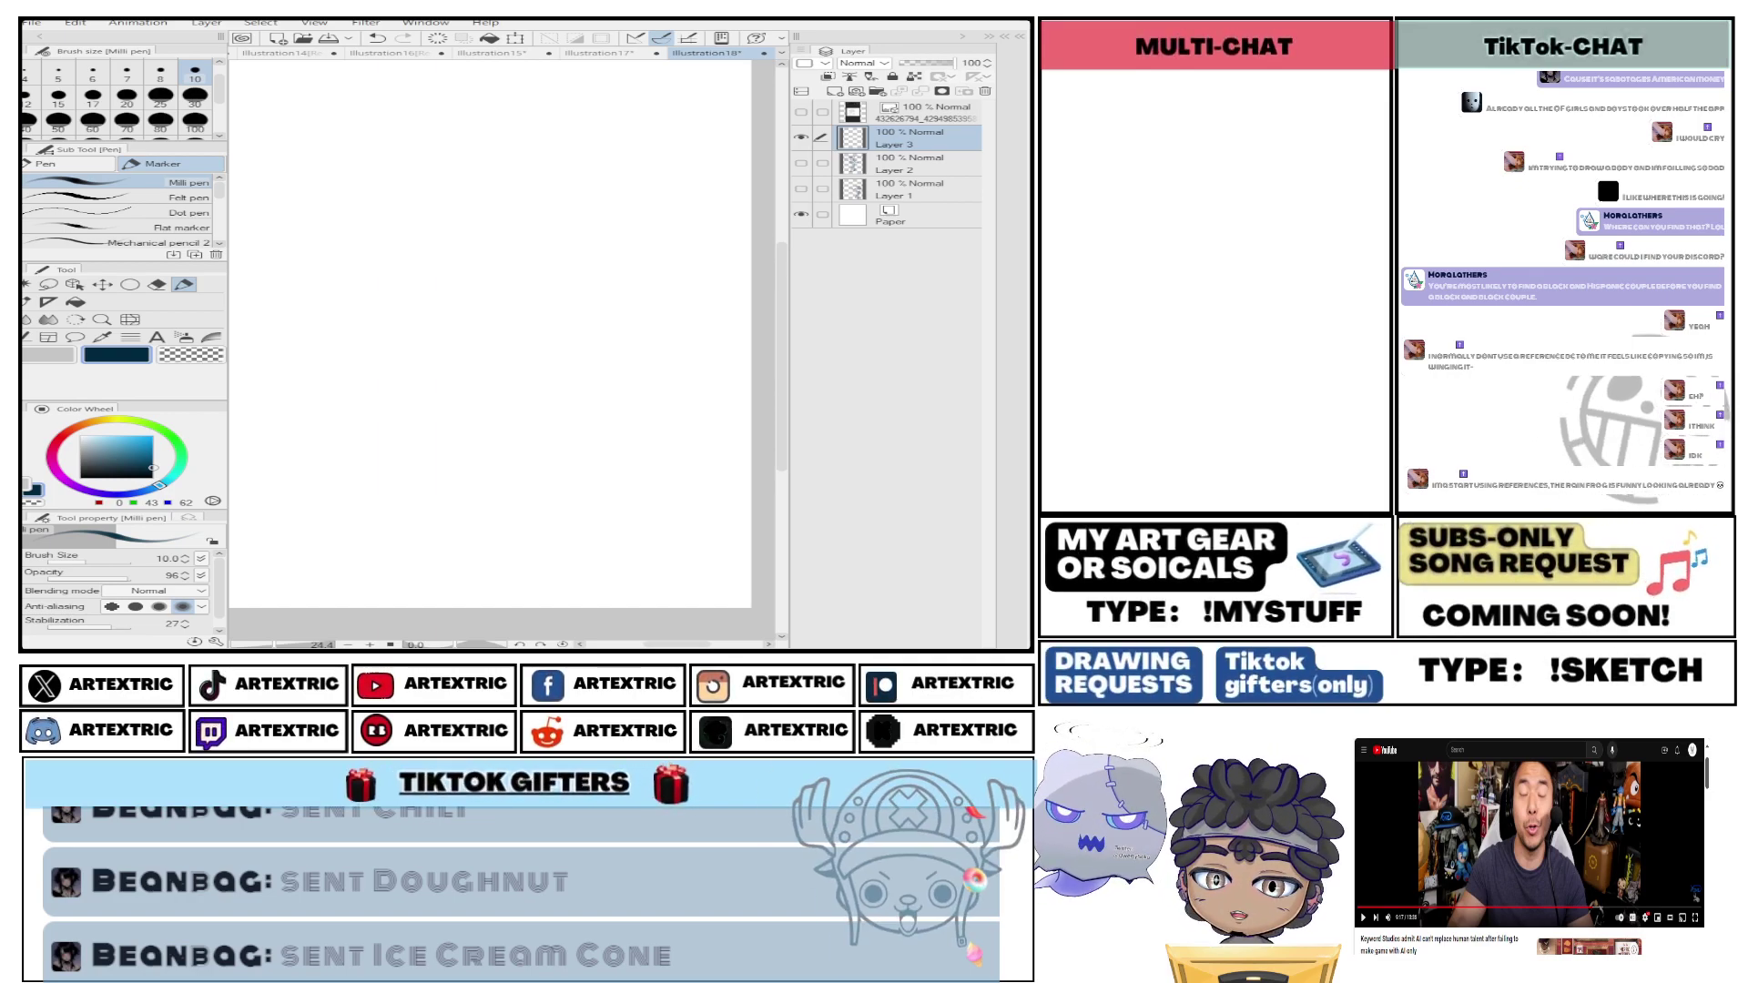
mouse_move(496, 120)
left_mouse_down()
mouse_move(399, 204)
mouse_move(367, 273)
mouse_move(407, 408)
left_mouse_up()
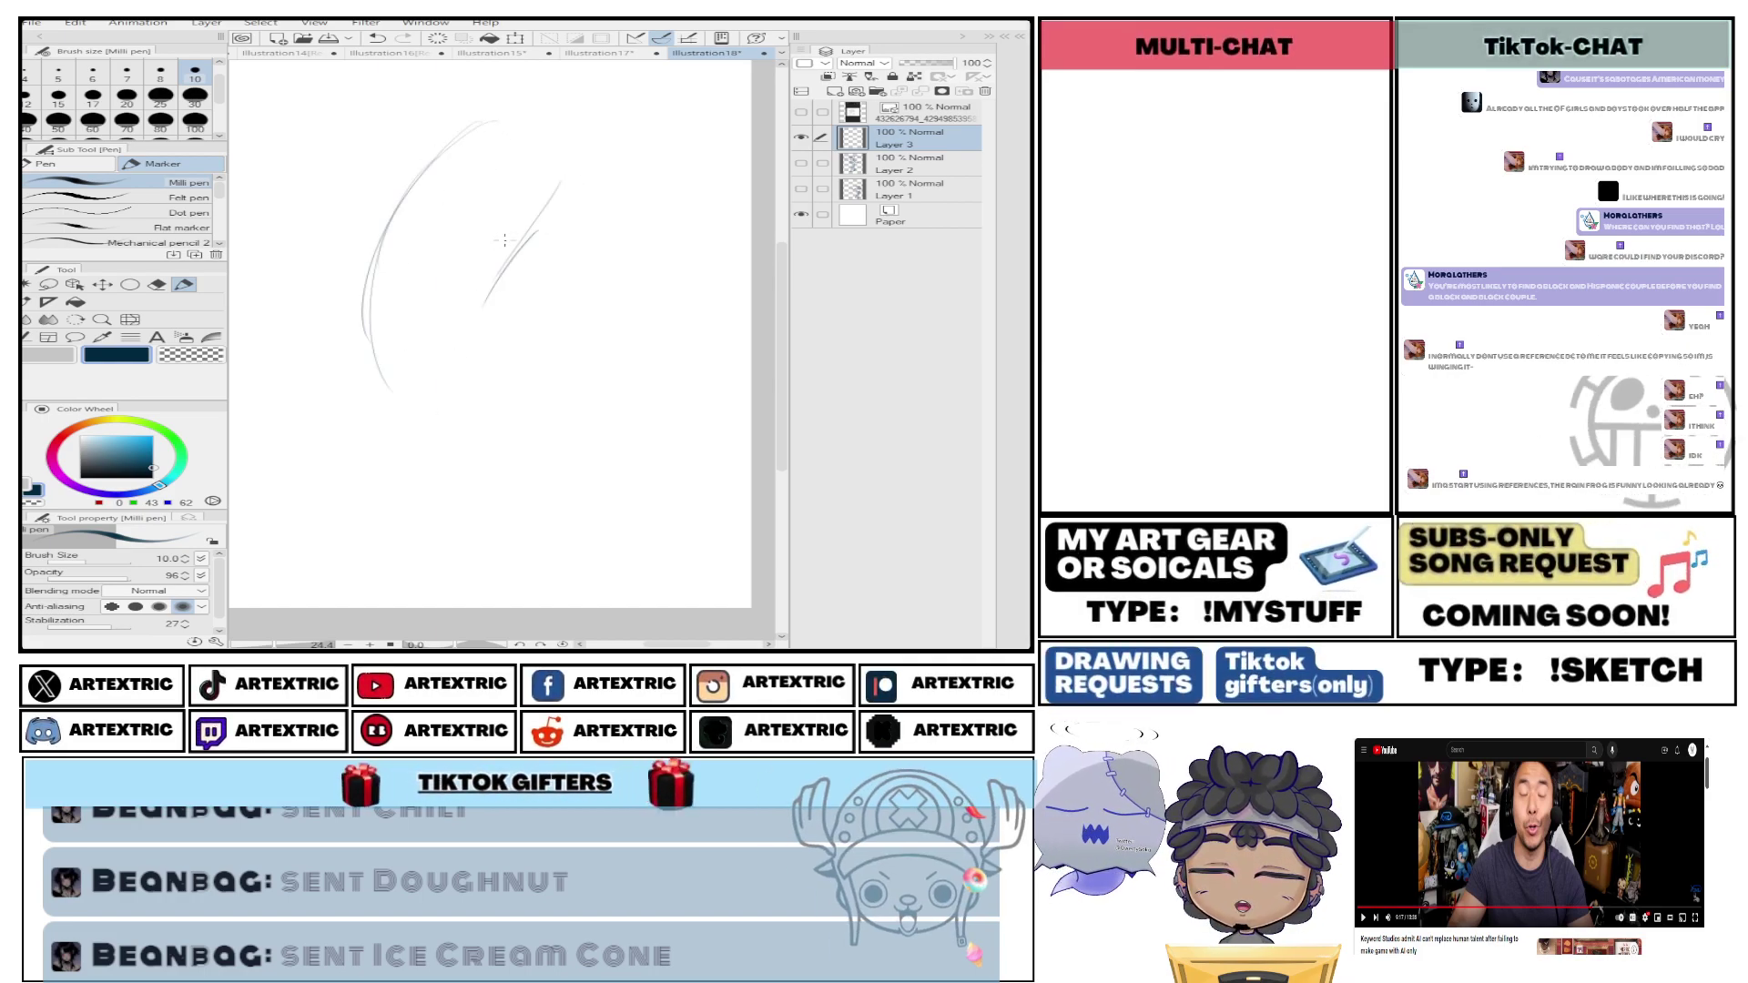
left_click_drag(496, 287, 610, 381)
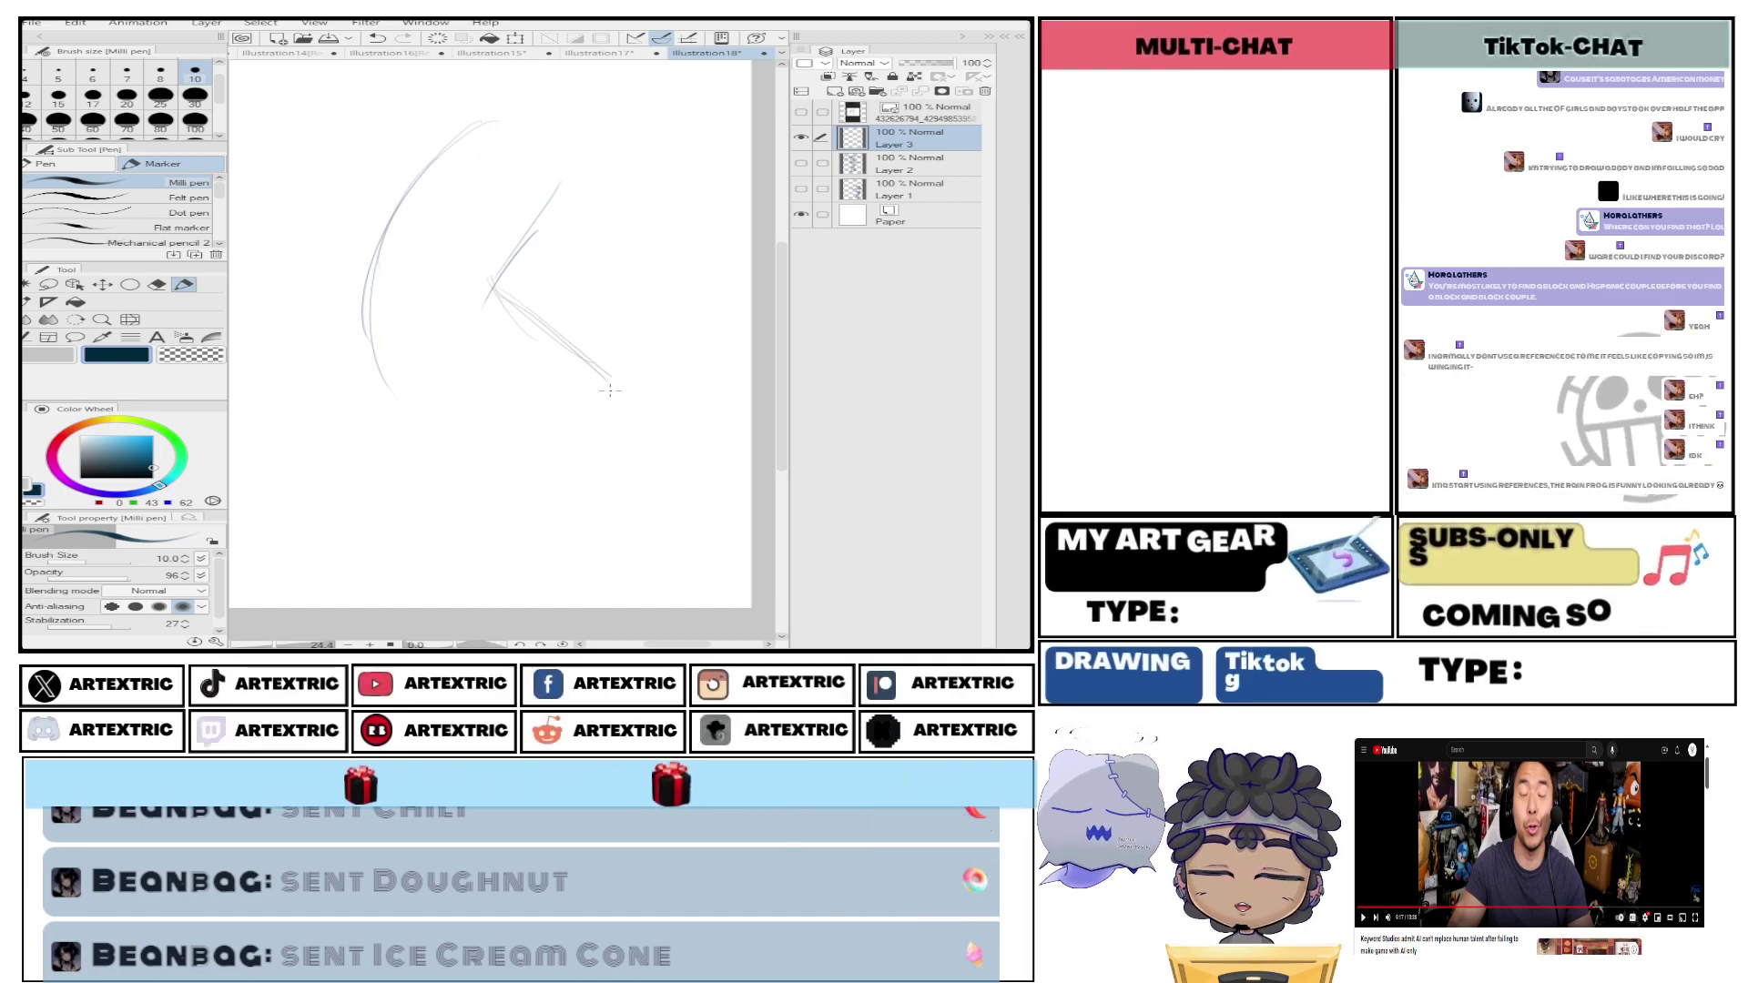
mouse_move(353, 305)
left_mouse_down()
mouse_move(421, 439)
mouse_move(569, 391)
left_mouse_up()
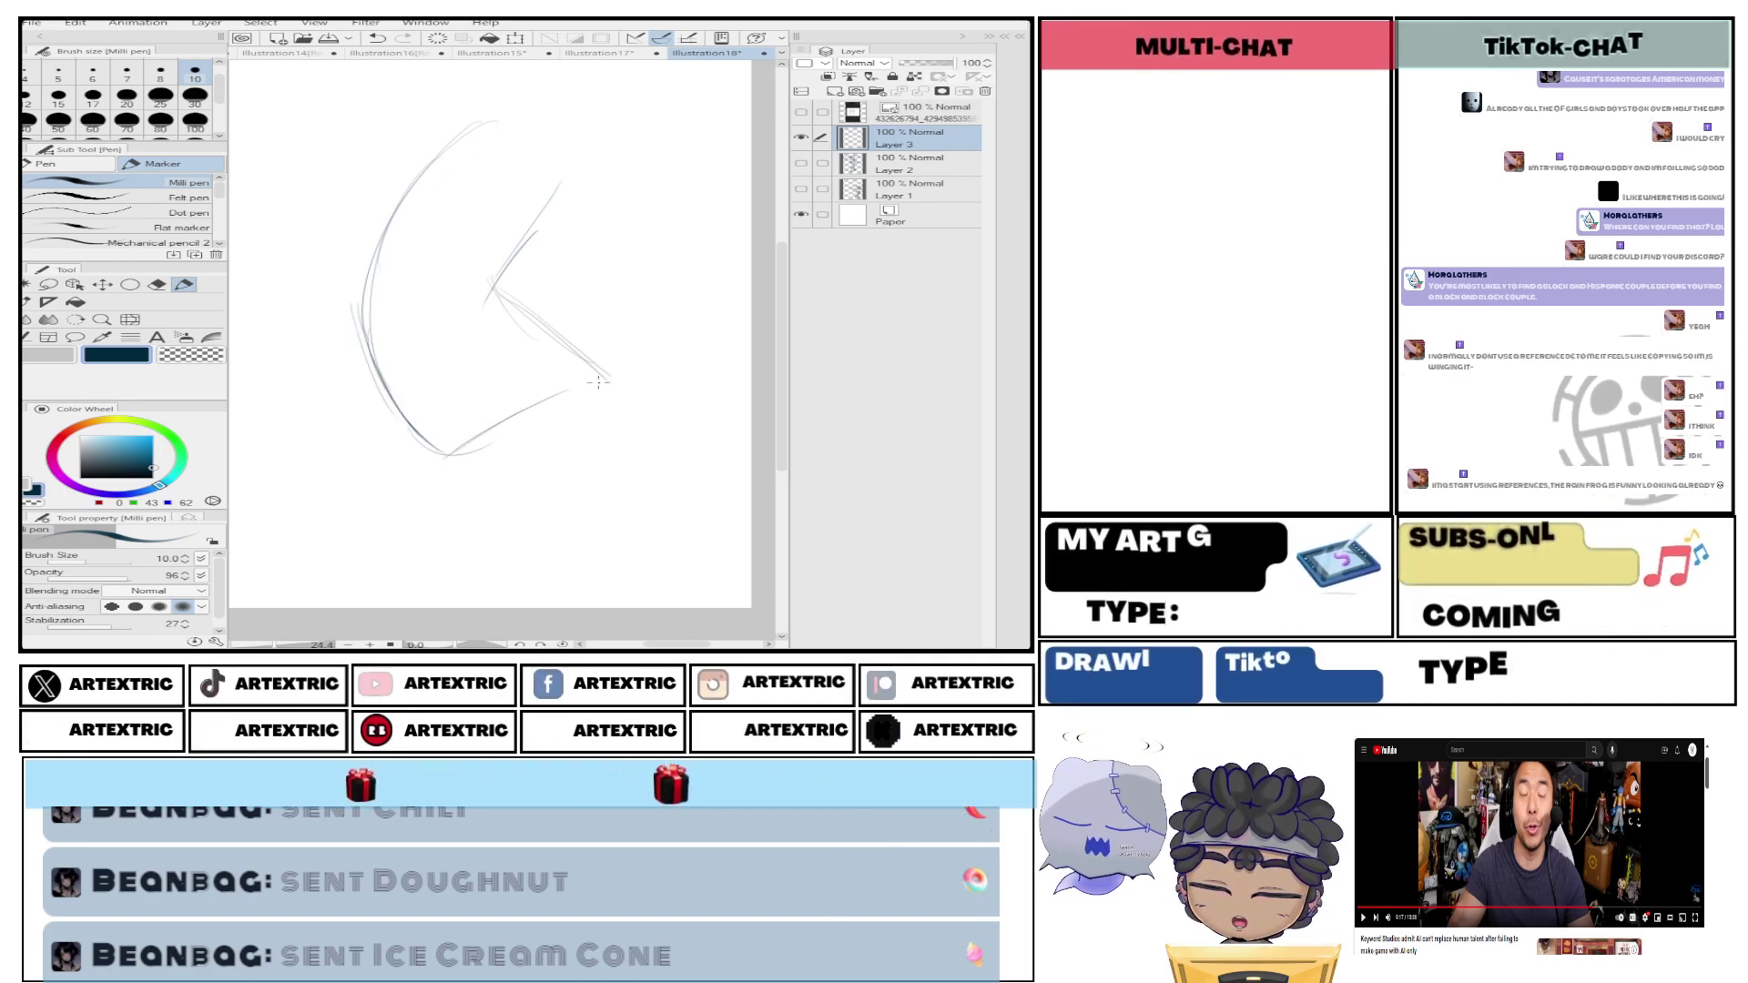
left_click_drag(451, 452, 405, 592)
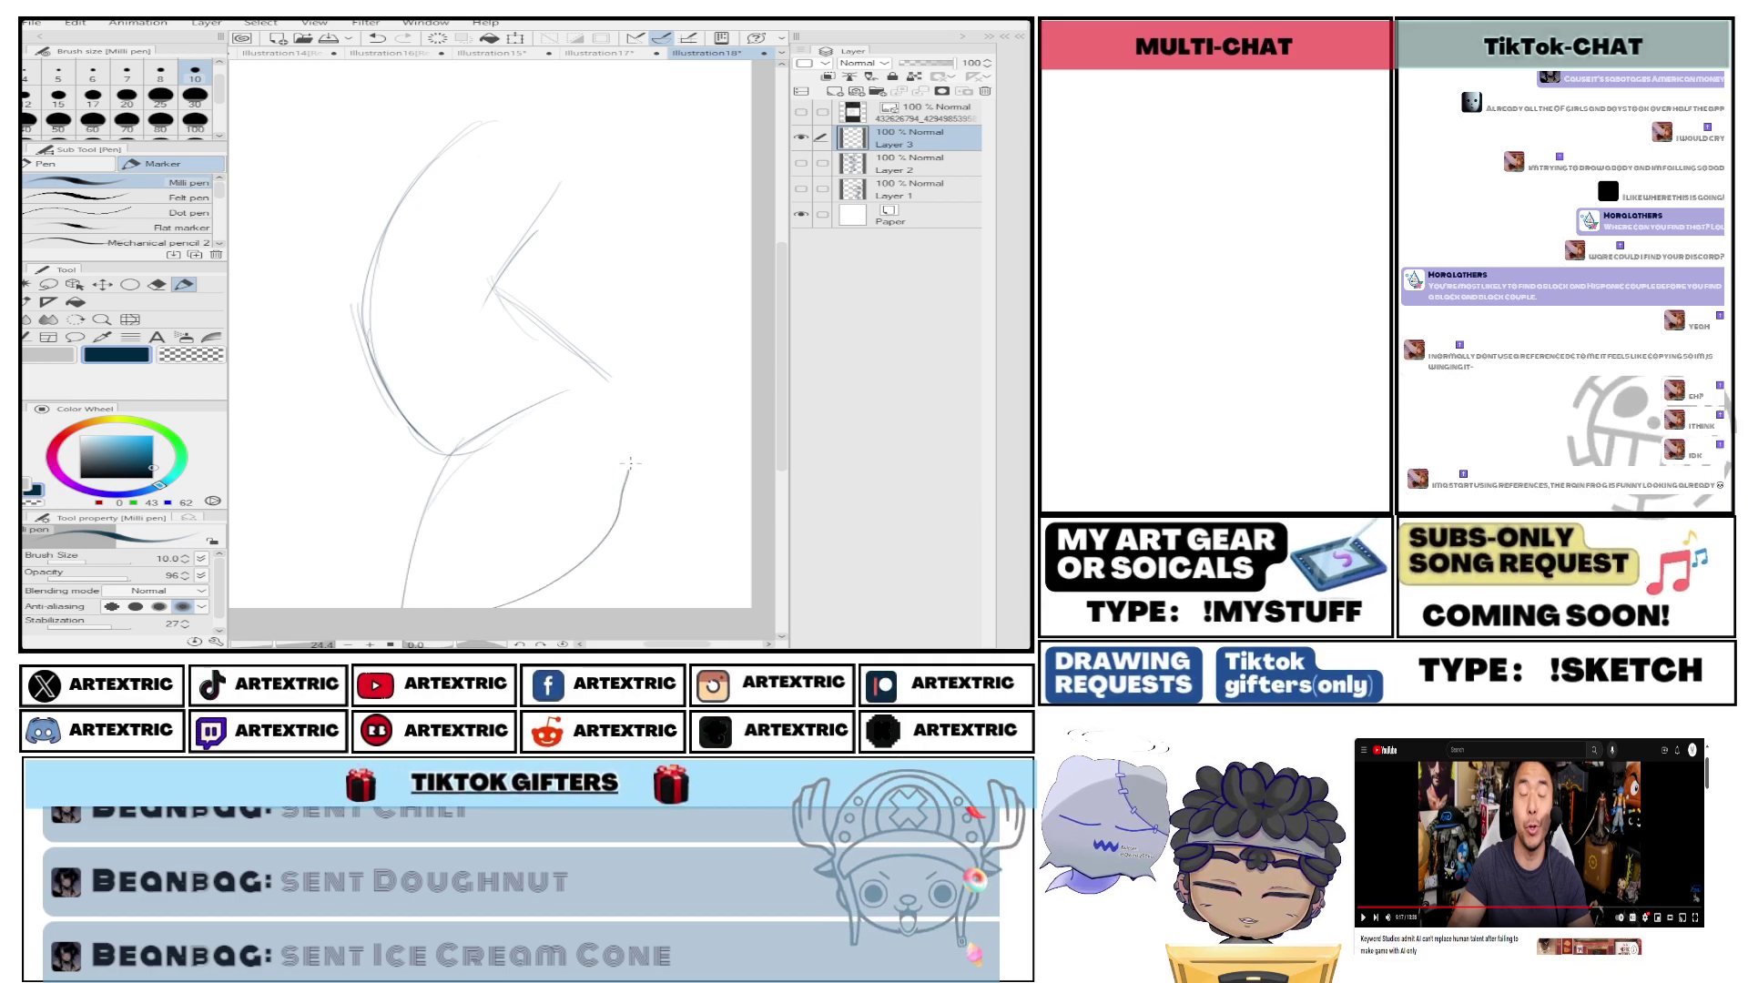
key("Delete")
mouse_move(443, 108)
left_mouse_down()
mouse_move(373, 296)
mouse_move(415, 370)
left_mouse_up()
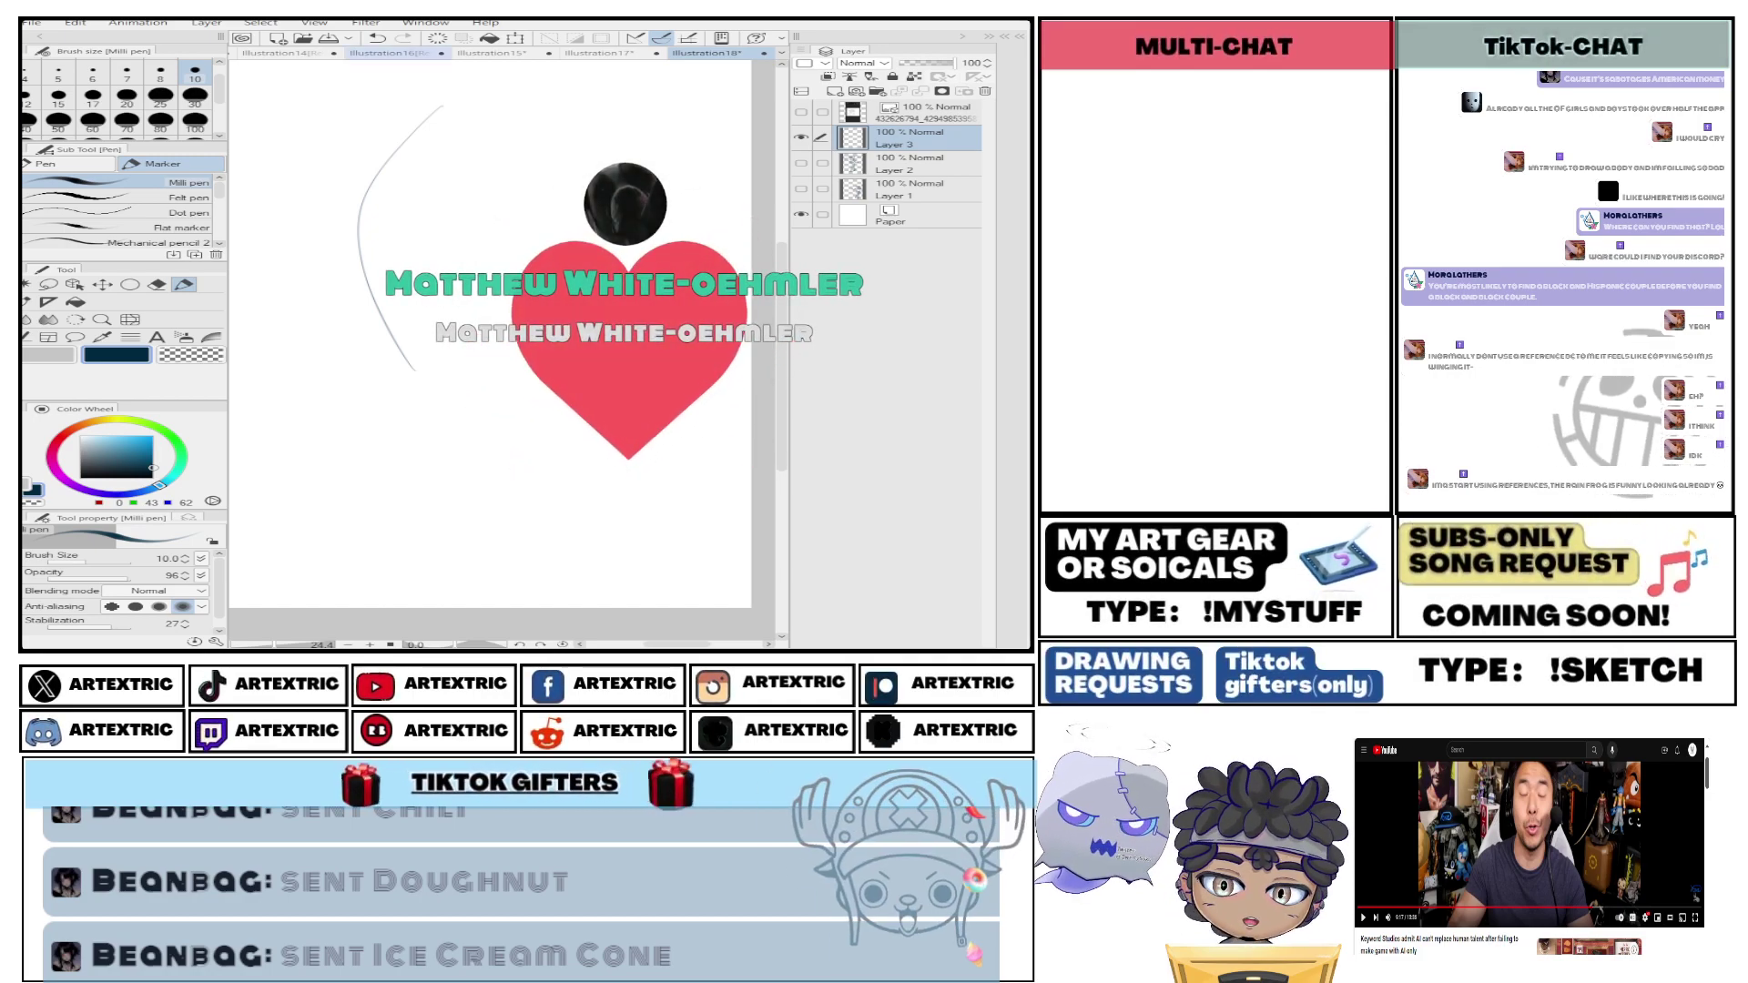
Sketch a loose oval for the head near the page's upper edge and add the face side and pointed jaw lines.
left_click_drag(436, 65, 537, 138)
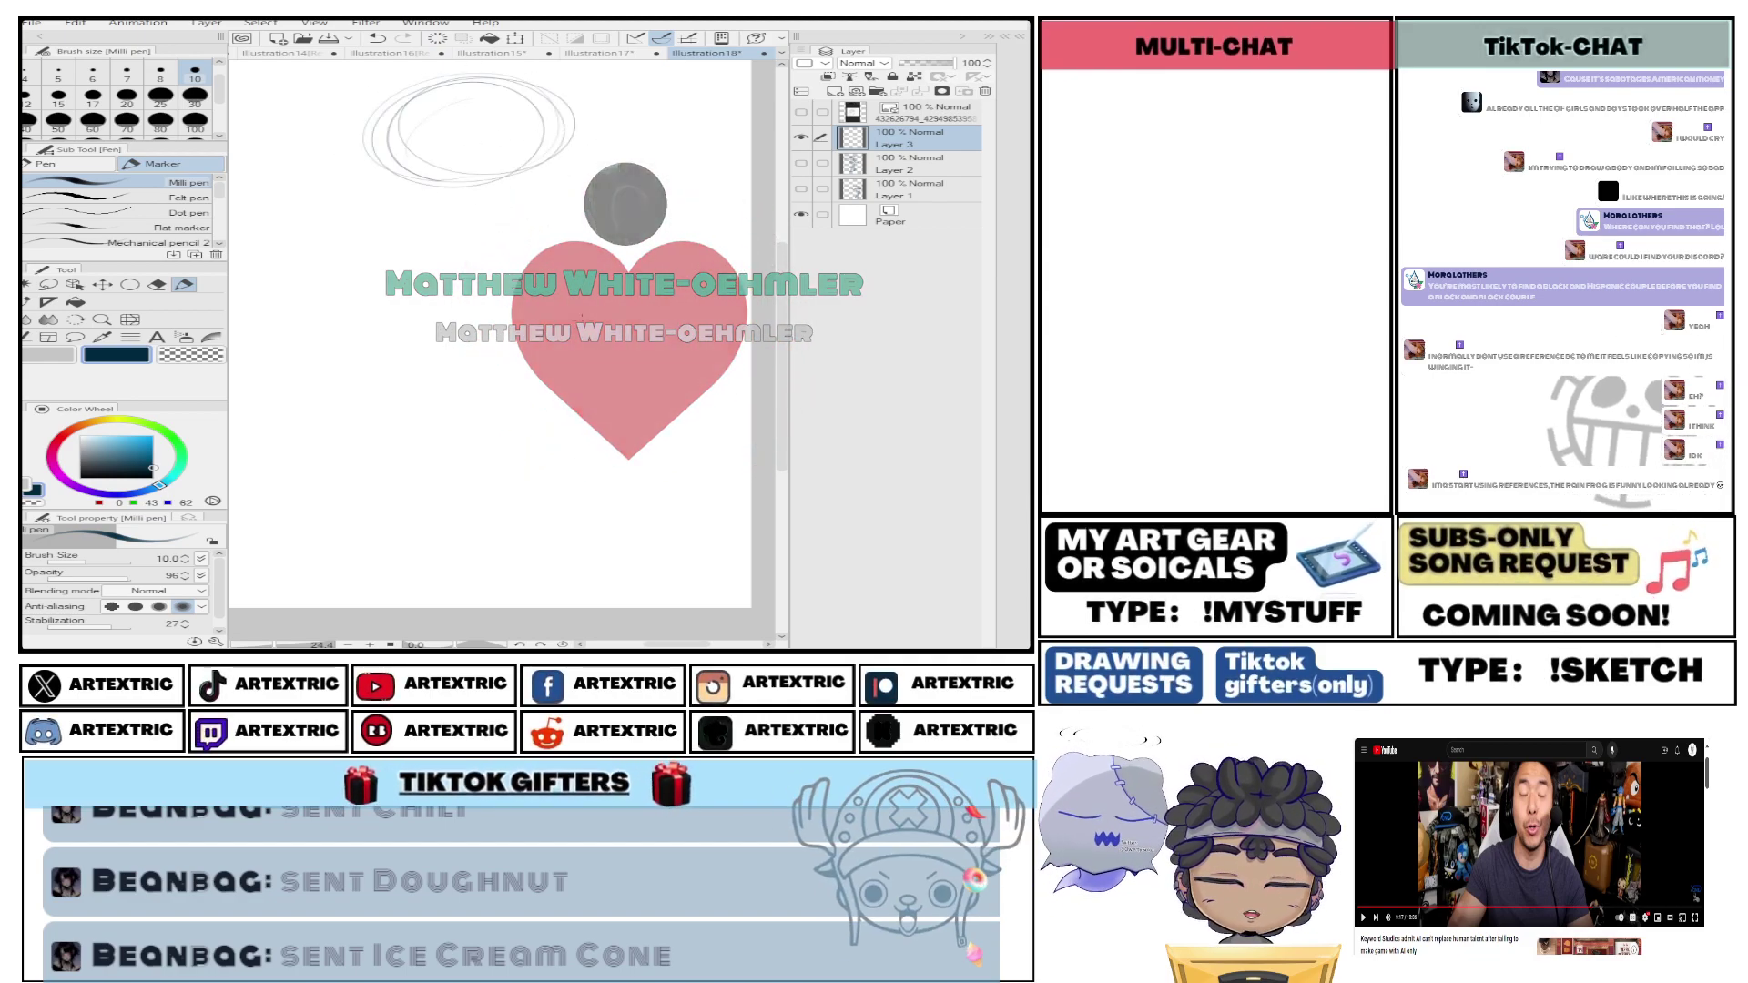
left_click_drag(402, 100, 479, 207)
left_click_drag(418, 158, 445, 140)
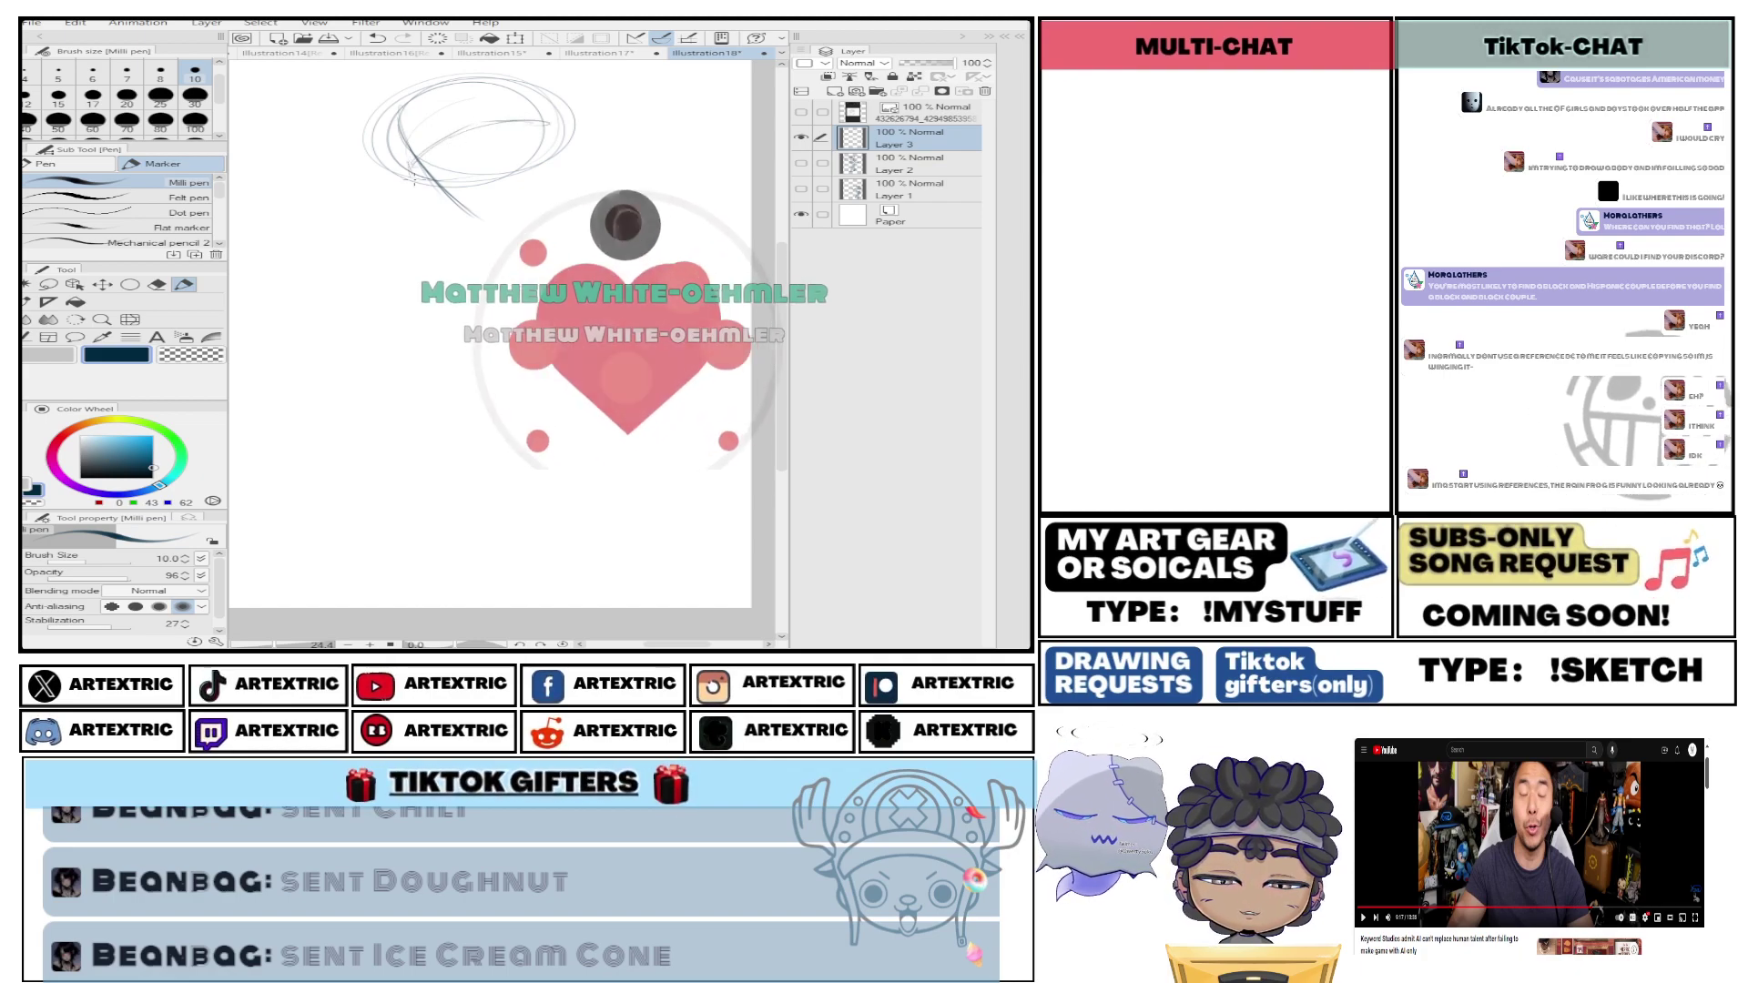
mouse_move(456, 206)
left_mouse_down()
mouse_move(496, 215)
mouse_move(549, 173)
mouse_move(538, 196)
left_mouse_up()
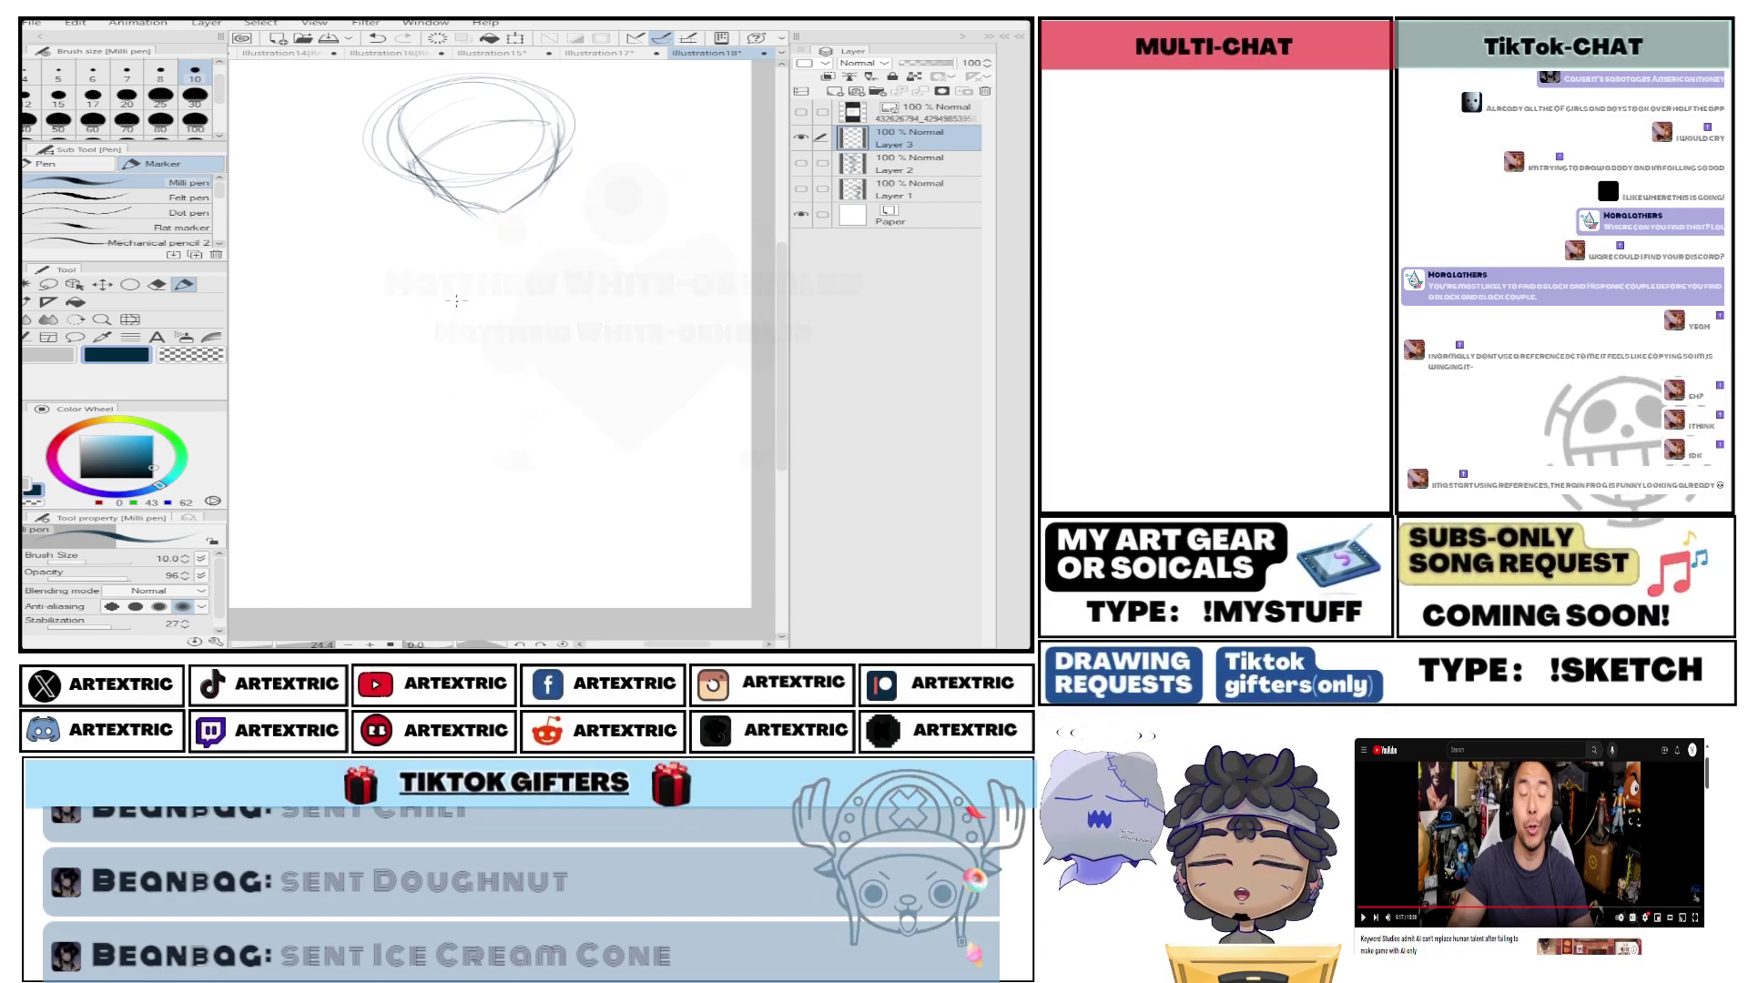
left_click_drag(589, 351, 501, 329)
left_click(381, 37)
left_click_drag(514, 150, 346, 546)
left_click_drag(502, 363, 489, 439)
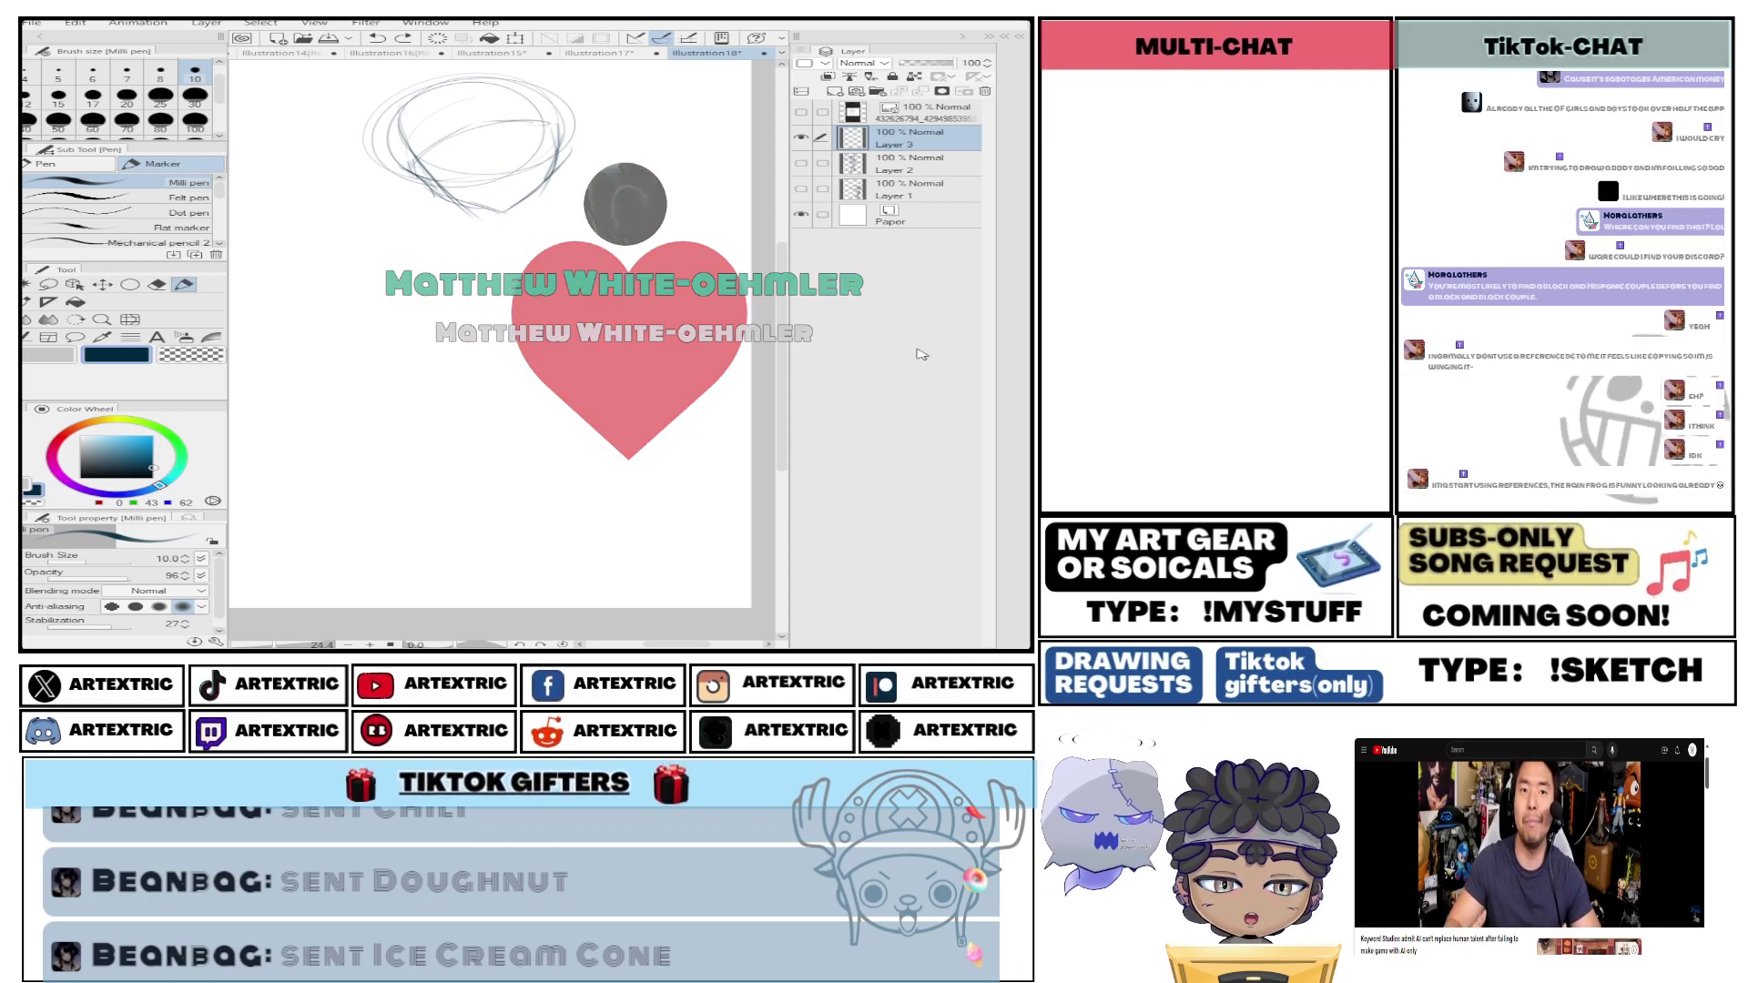
Sketch the neck, shoulders and chest with a long torso curve below the head, and skip the ad in the video.
mouse_move(506, 223)
left_mouse_down()
mouse_move(361, 450)
mouse_move(369, 539)
left_mouse_up()
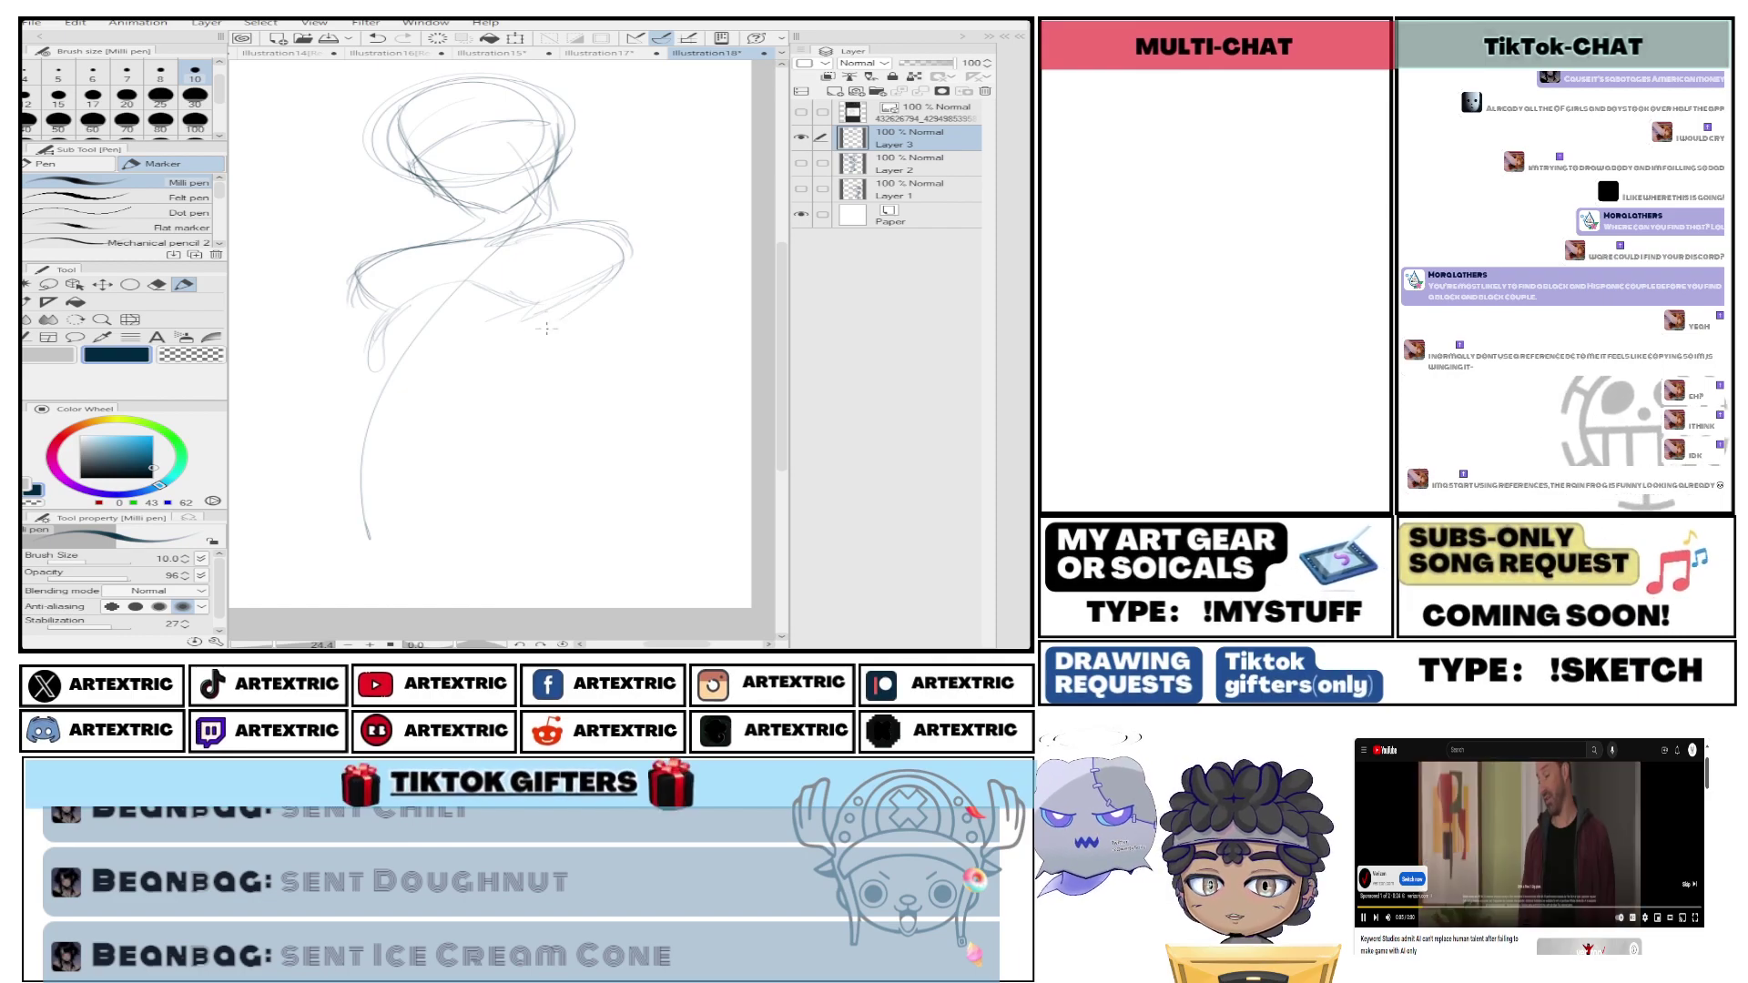
left_click_drag(567, 317, 601, 295)
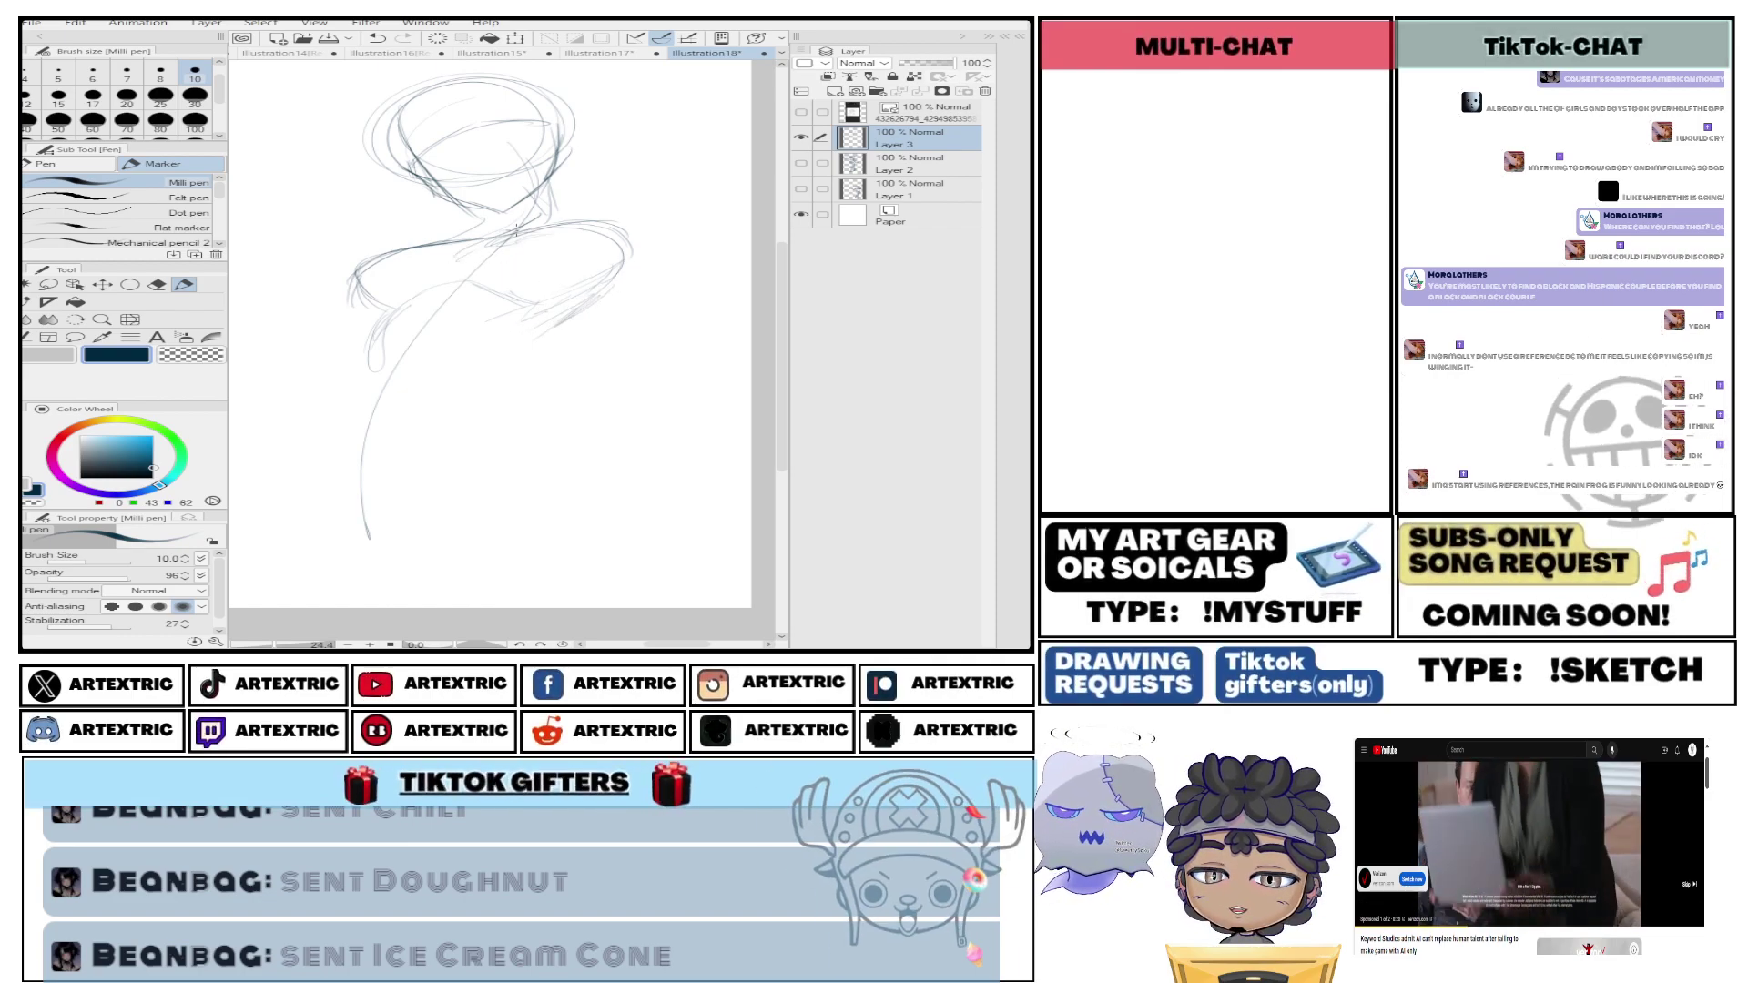
left_click_drag(489, 232, 539, 224)
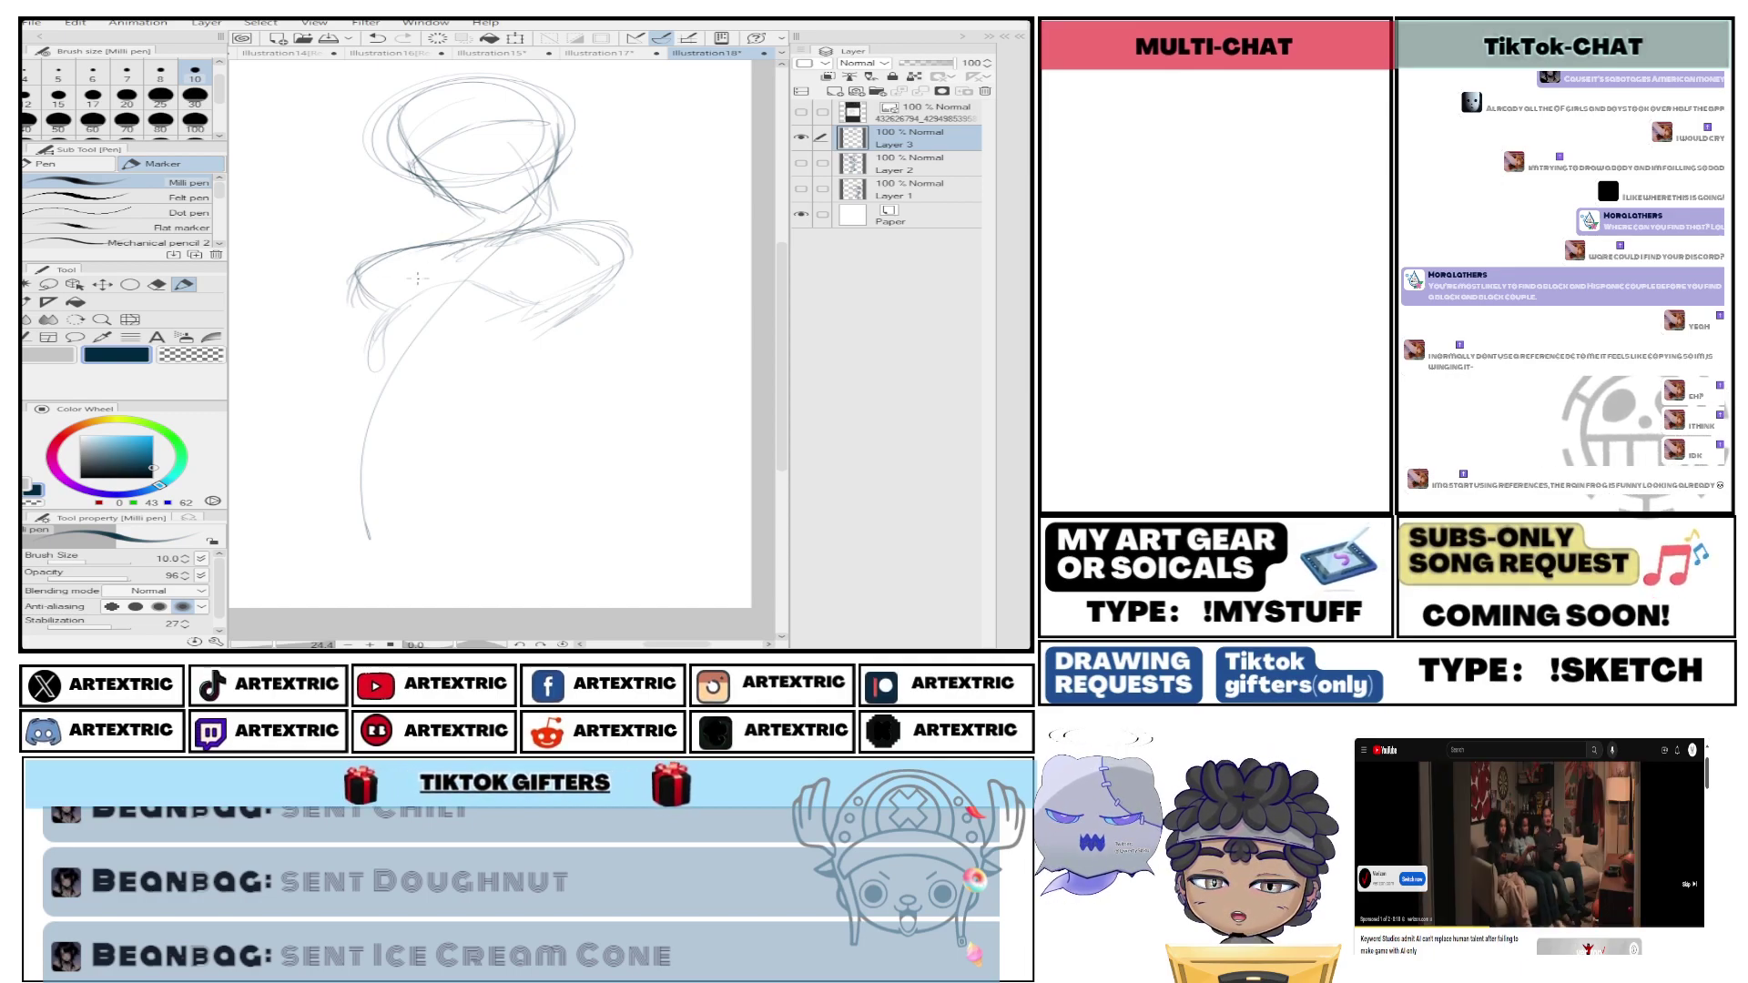
left_click(1686, 885)
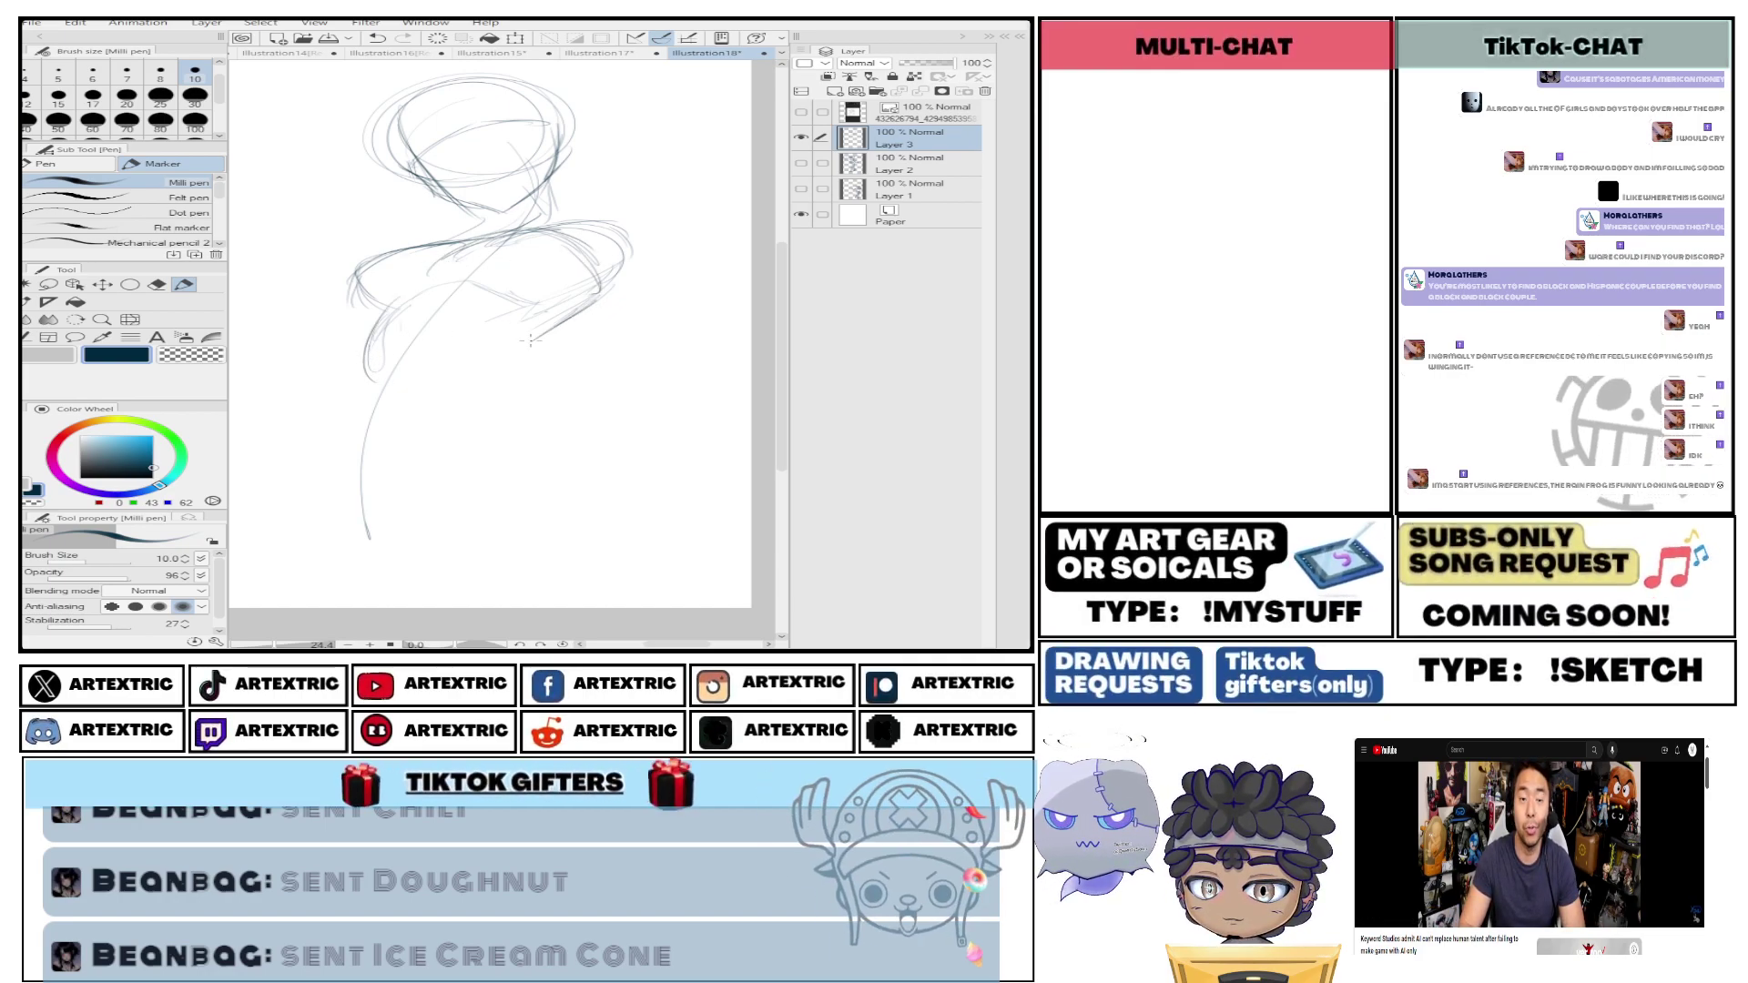
Sketch the inward waist and flaring hip line on one side and the curved outer body contour on the other.
left_click_drag(568, 330, 499, 432)
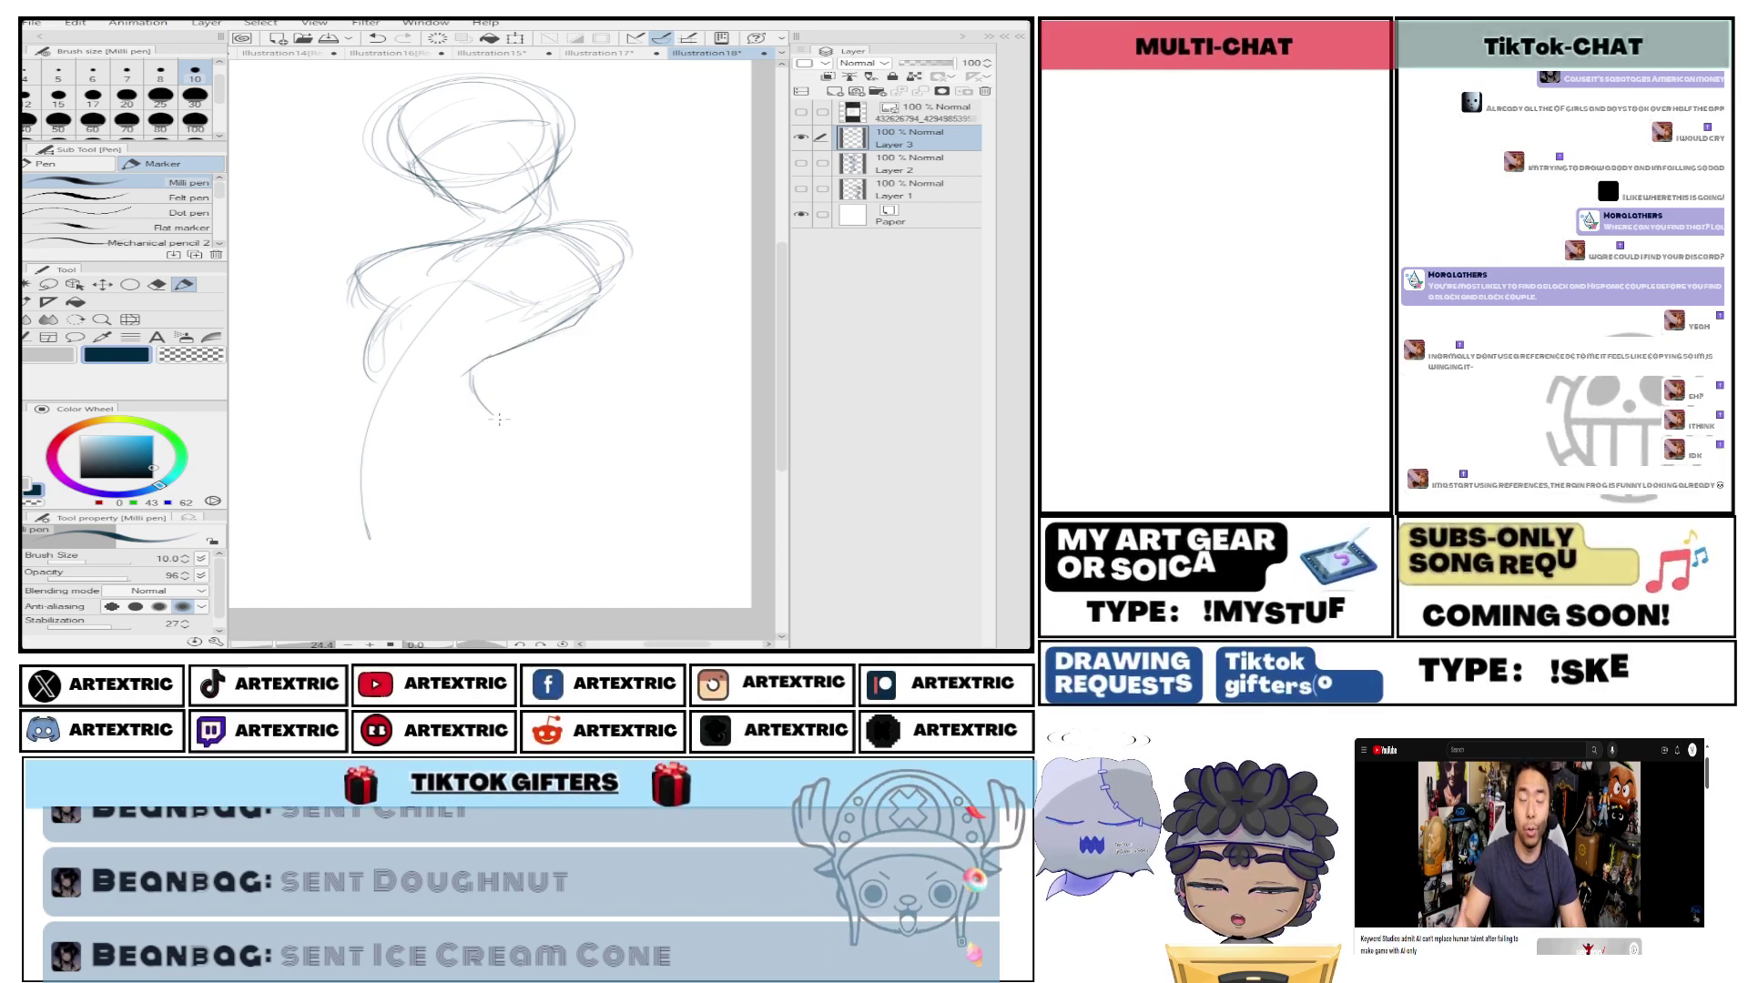
left_click_drag(335, 394, 372, 329)
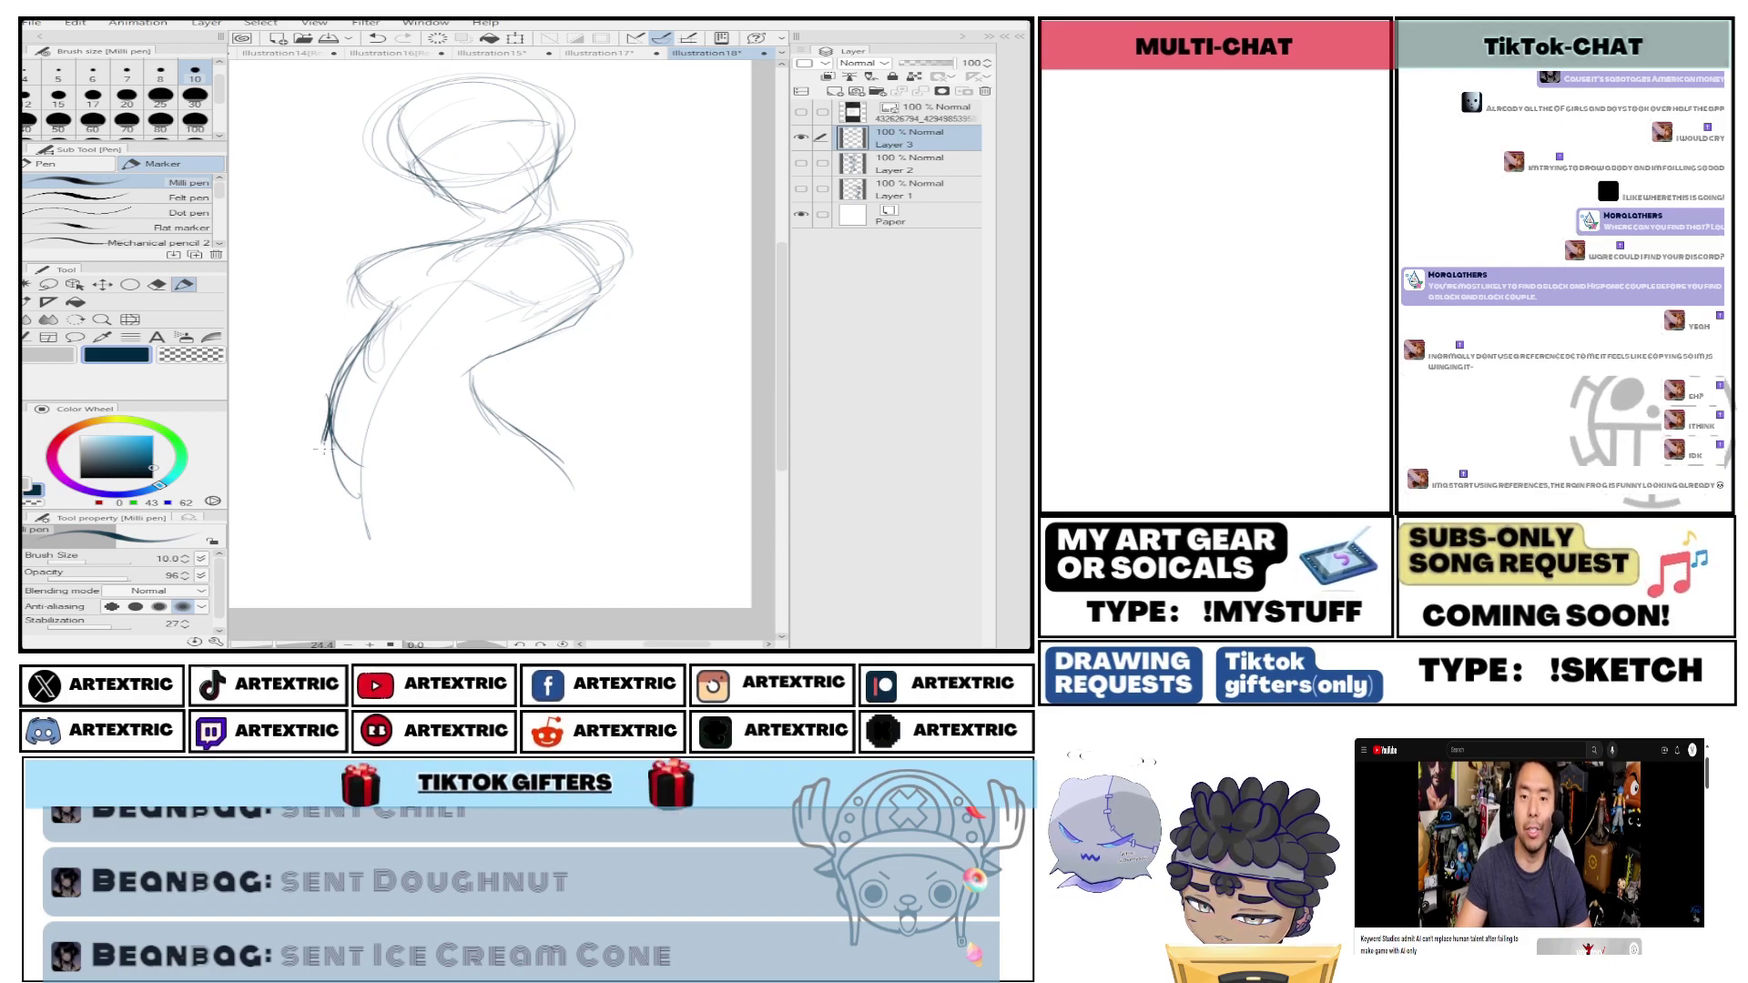
left_click_drag(362, 512, 373, 599)
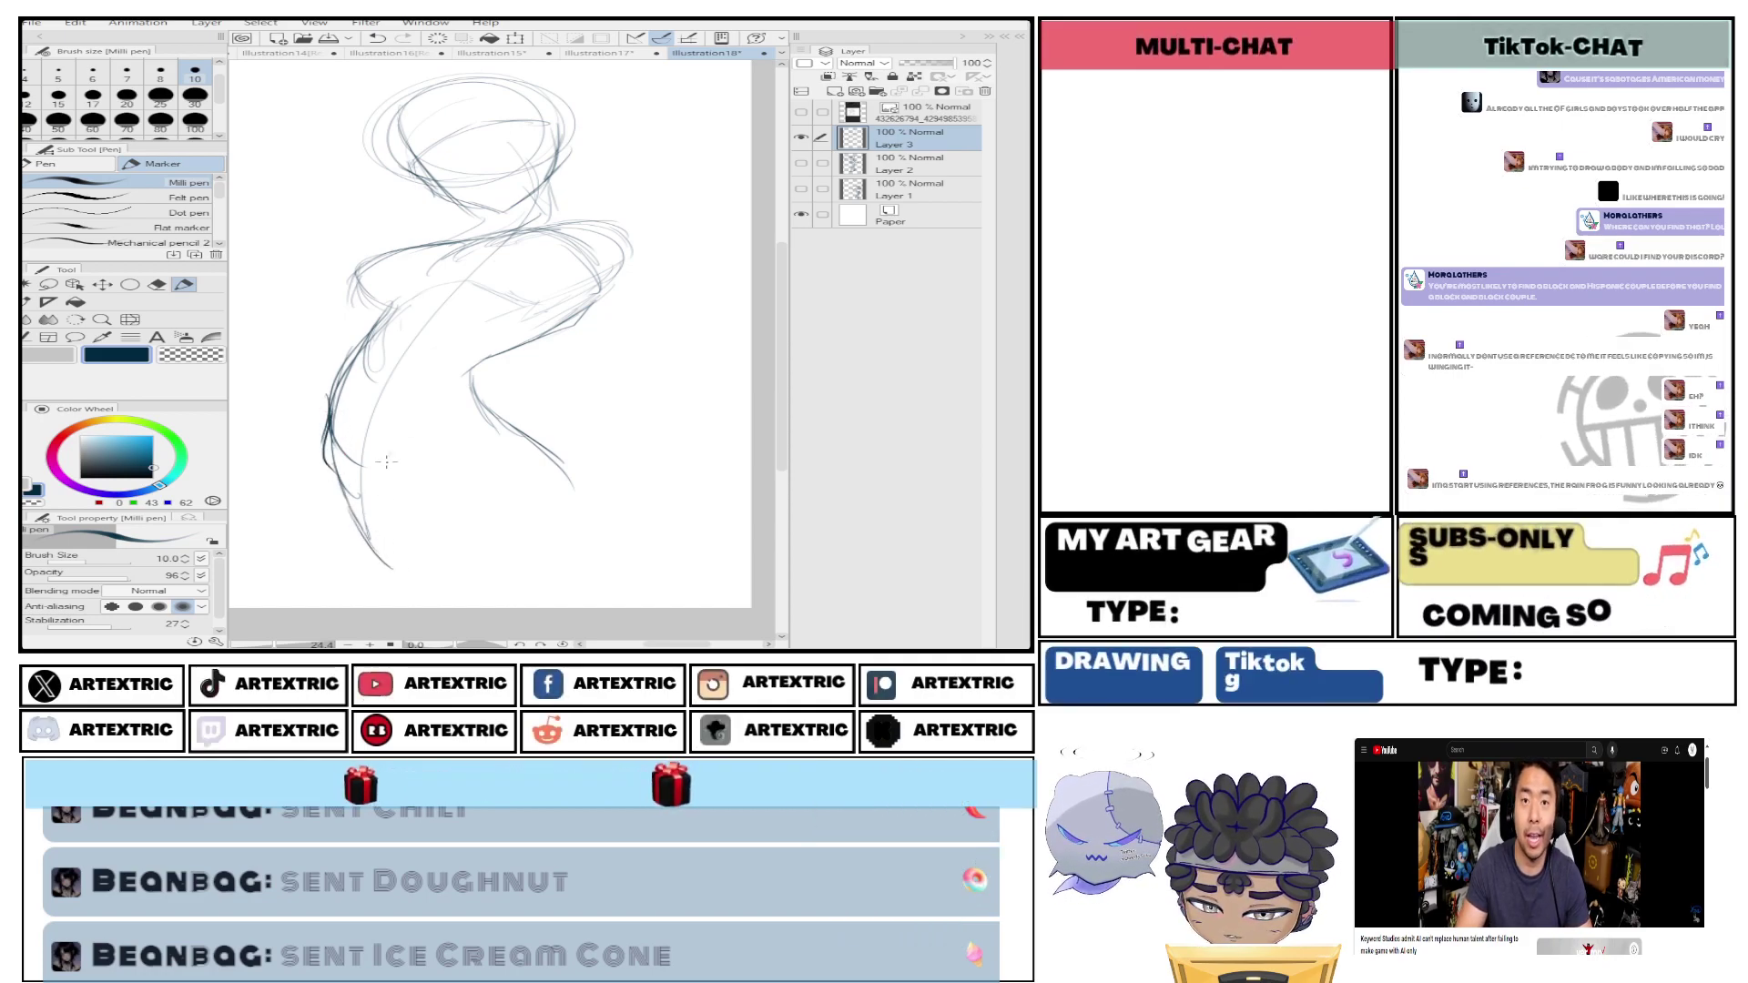
Undo the last lower contour strokes, and sketch the hip lines and the rounded front thigh down to the page's lower edge.
left_click(374, 40)
left_click(374, 40)
mouse_move(407, 476)
left_mouse_down()
mouse_move(481, 414)
mouse_move(442, 446)
mouse_move(518, 443)
mouse_move(491, 407)
mouse_move(615, 484)
left_mouse_up()
left_click_drag(421, 492, 459, 603)
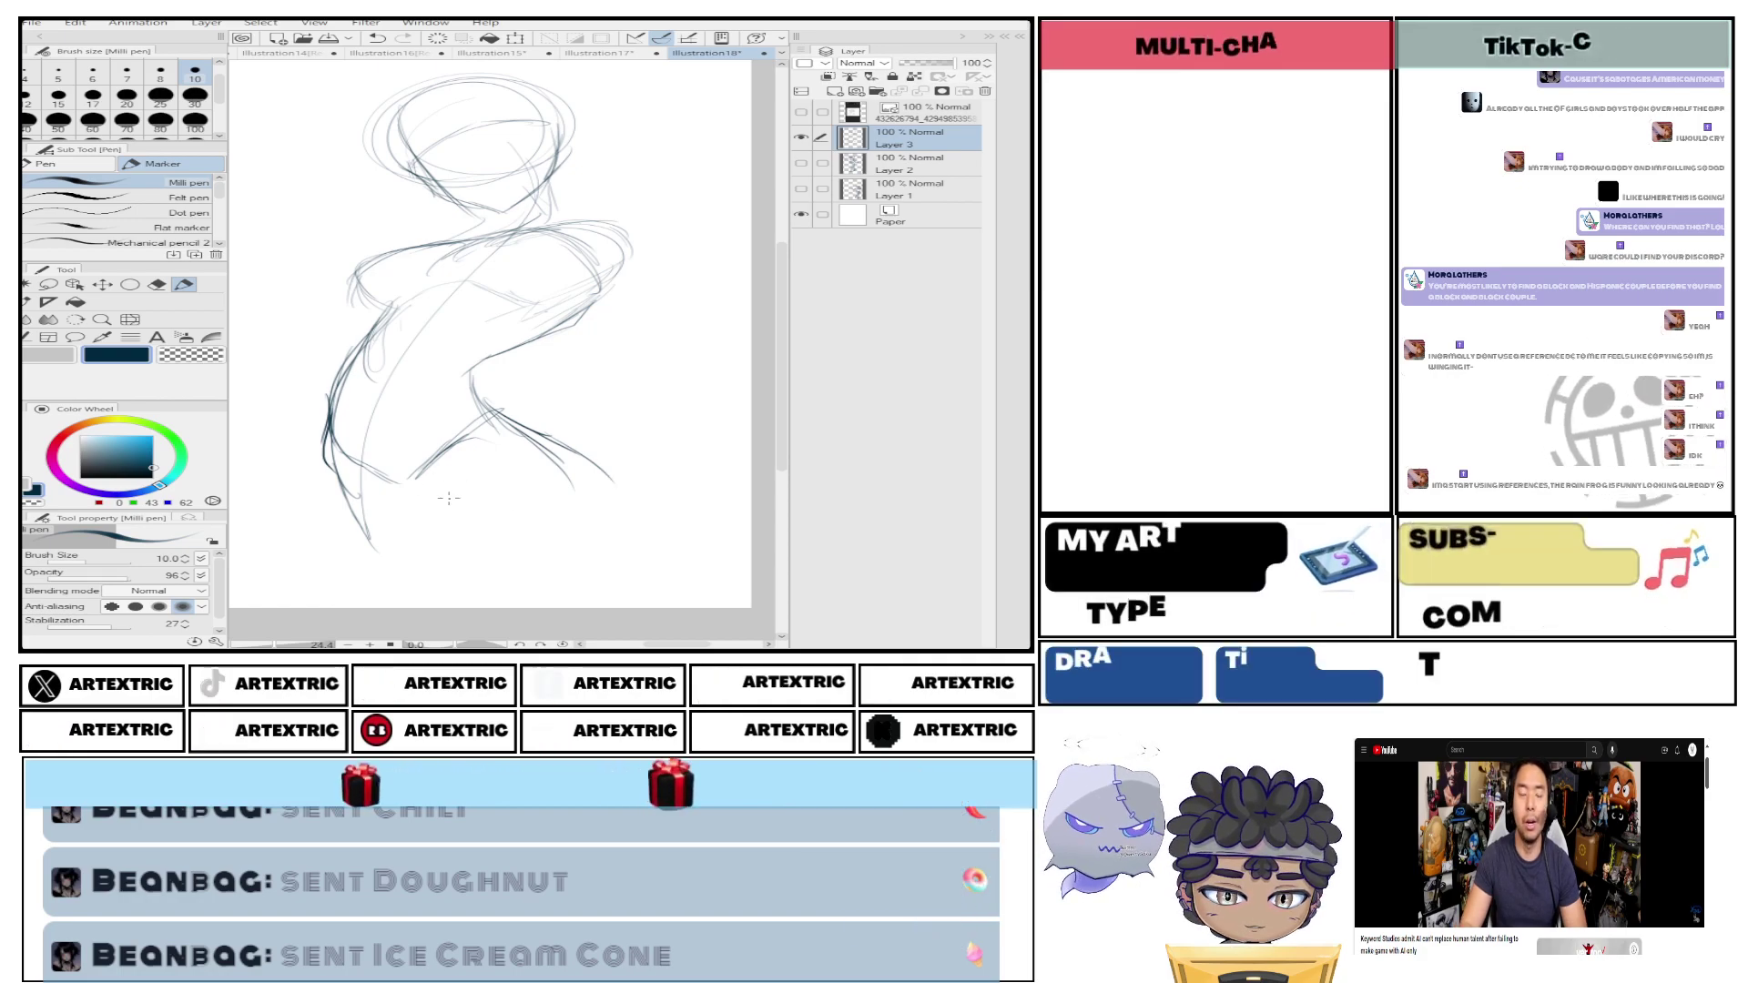
mouse_move(583, 455)
left_mouse_down()
mouse_move(596, 569)
mouse_move(565, 605)
left_mouse_up()
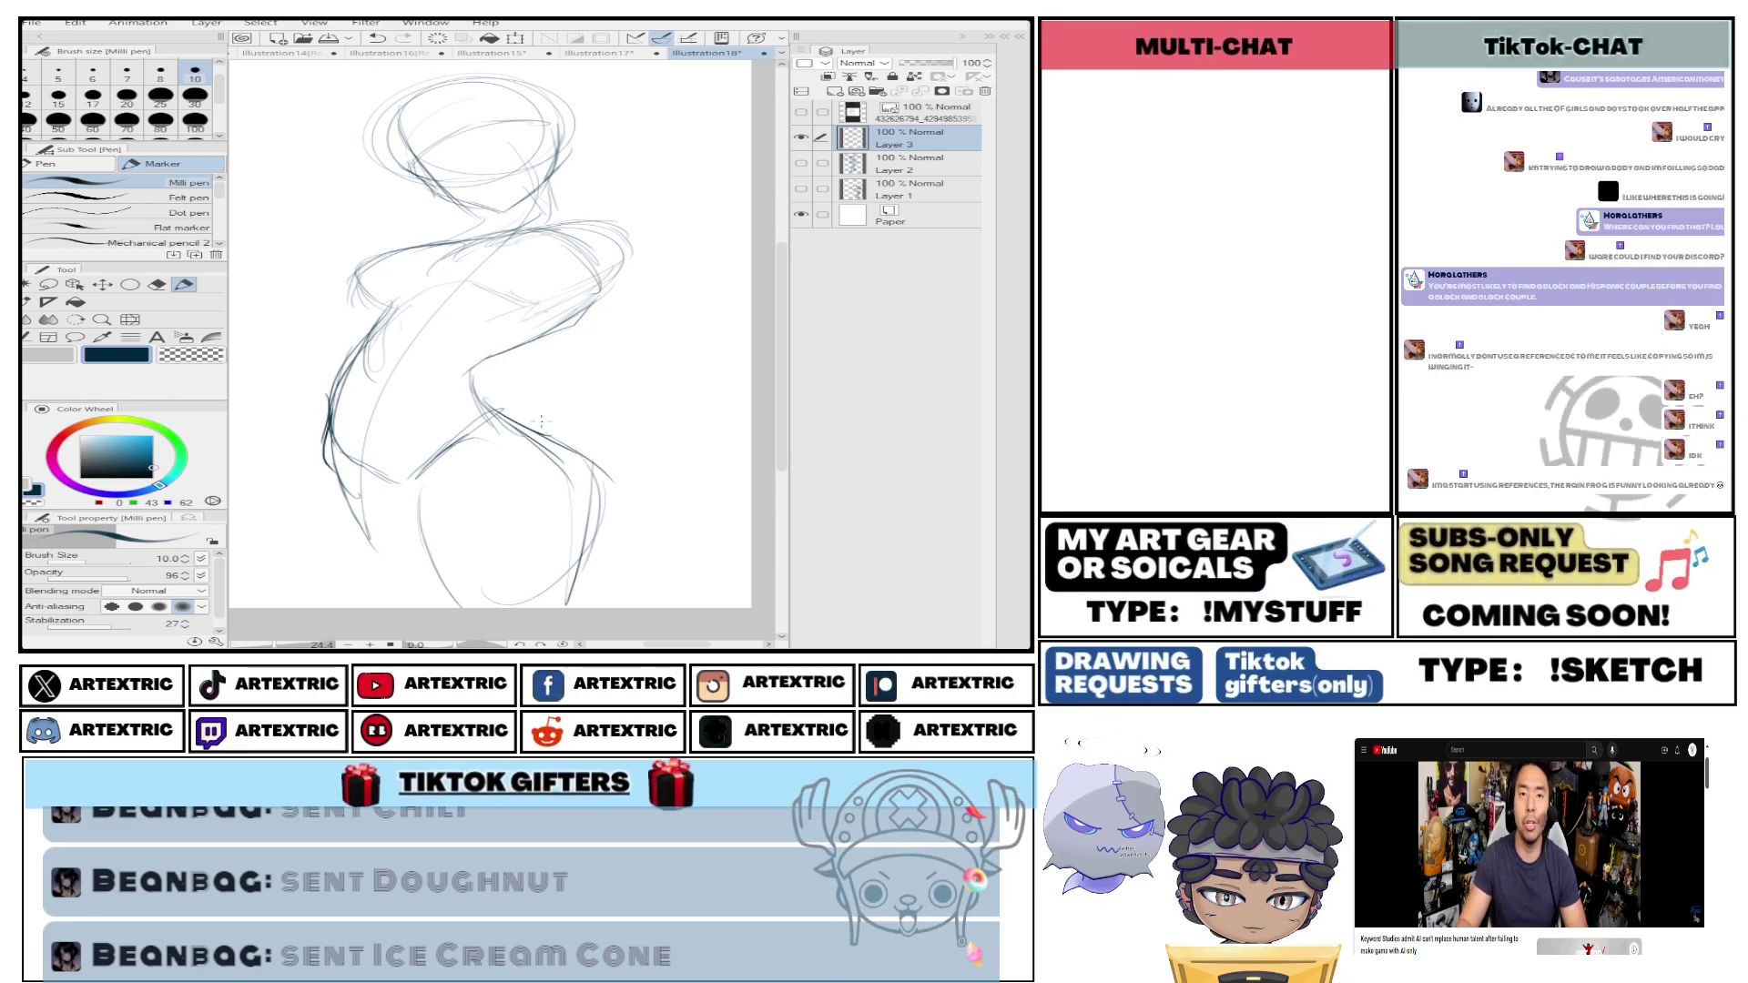
left_click_drag(591, 497, 566, 605)
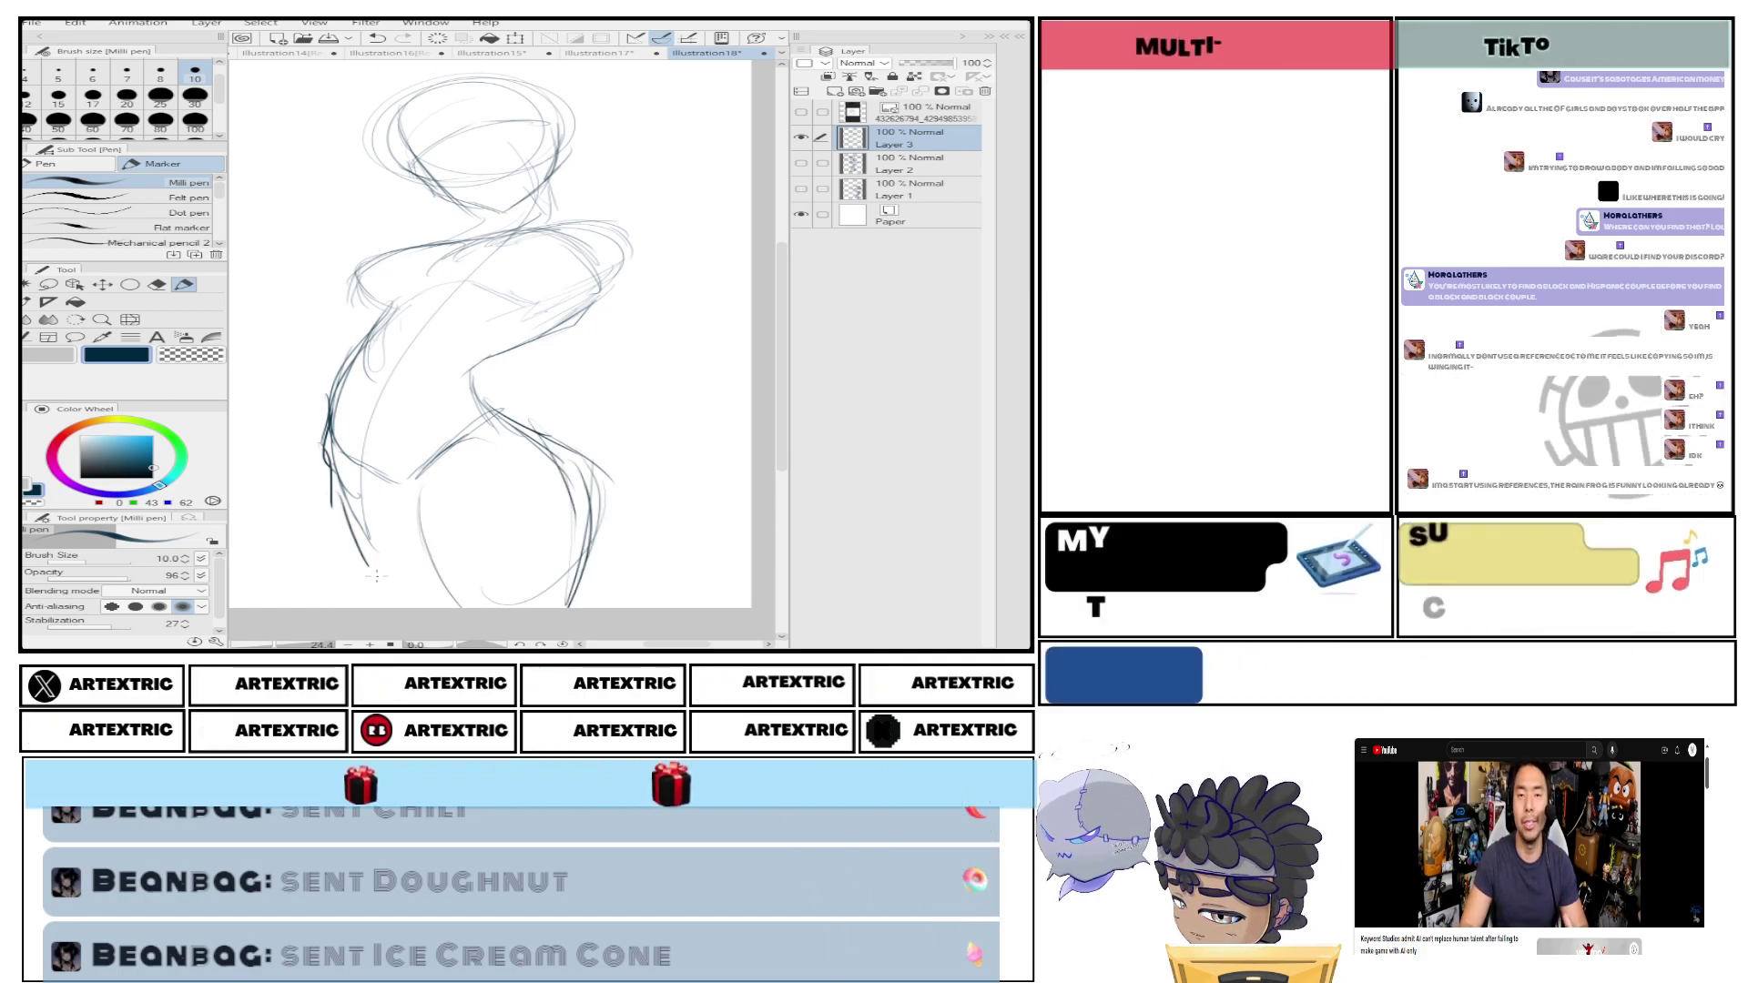
Strengthen the outer hip and thigh contour, the curved side of the torso and the front thigh's outer edge.
left_click_drag(333, 485, 397, 606)
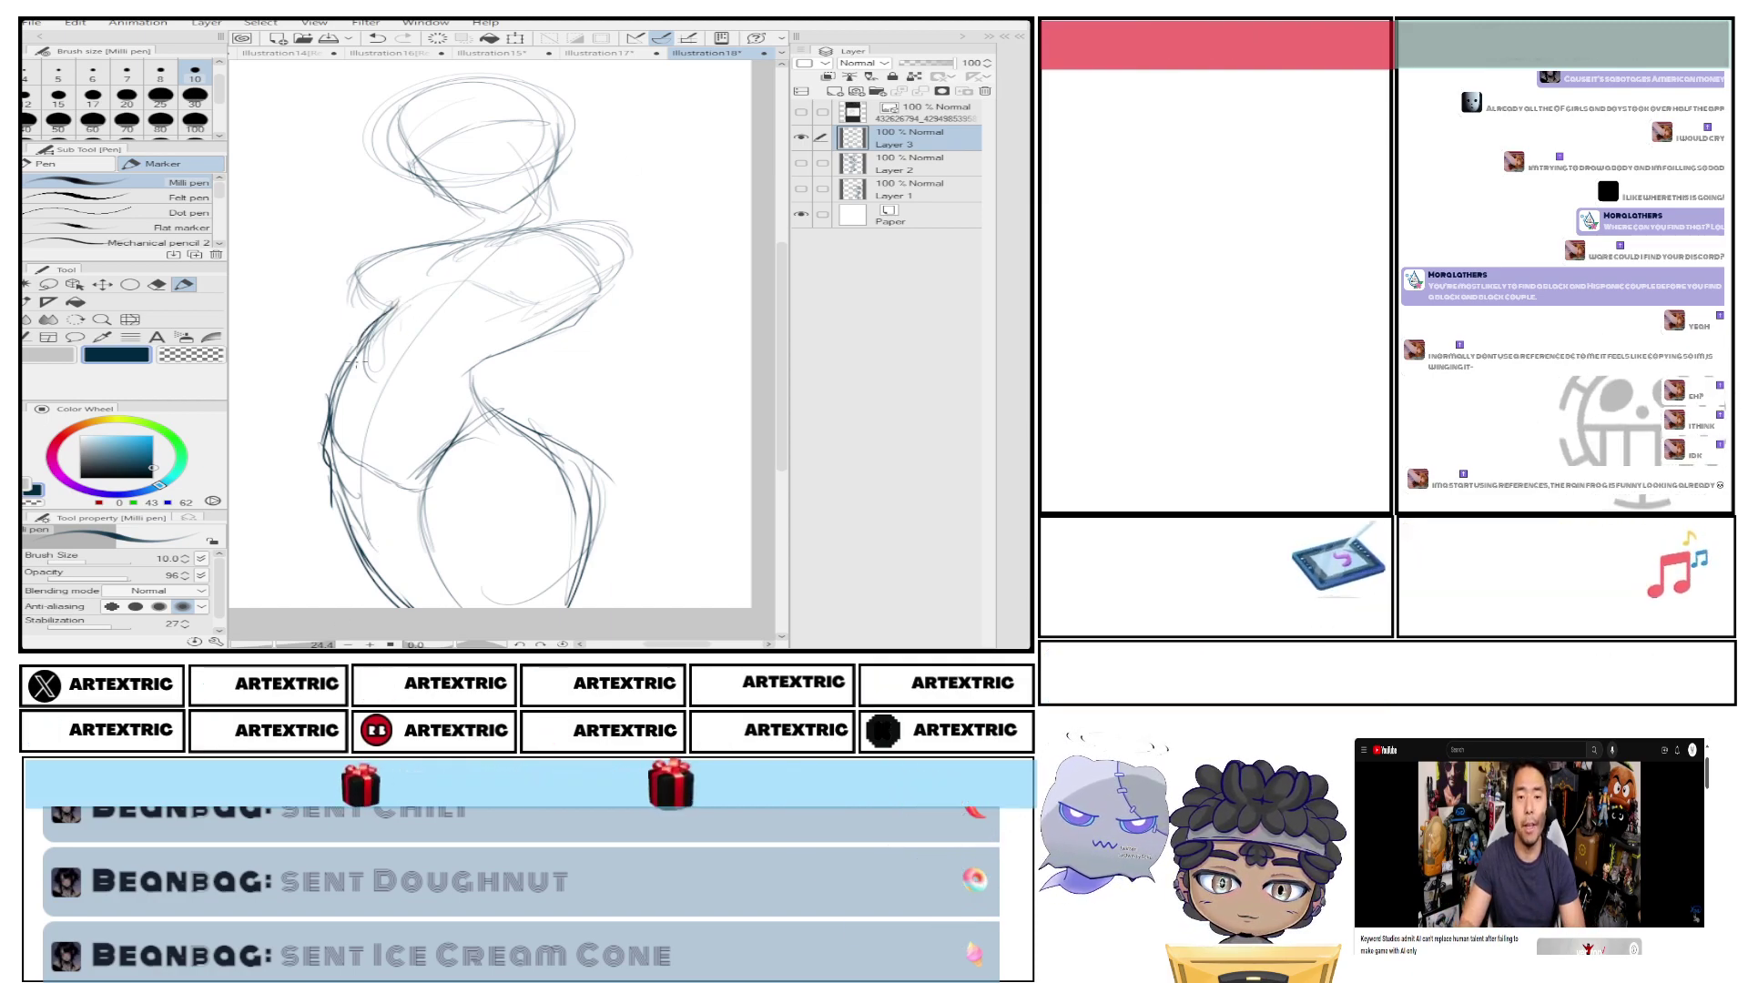
left_click_drag(354, 348, 329, 443)
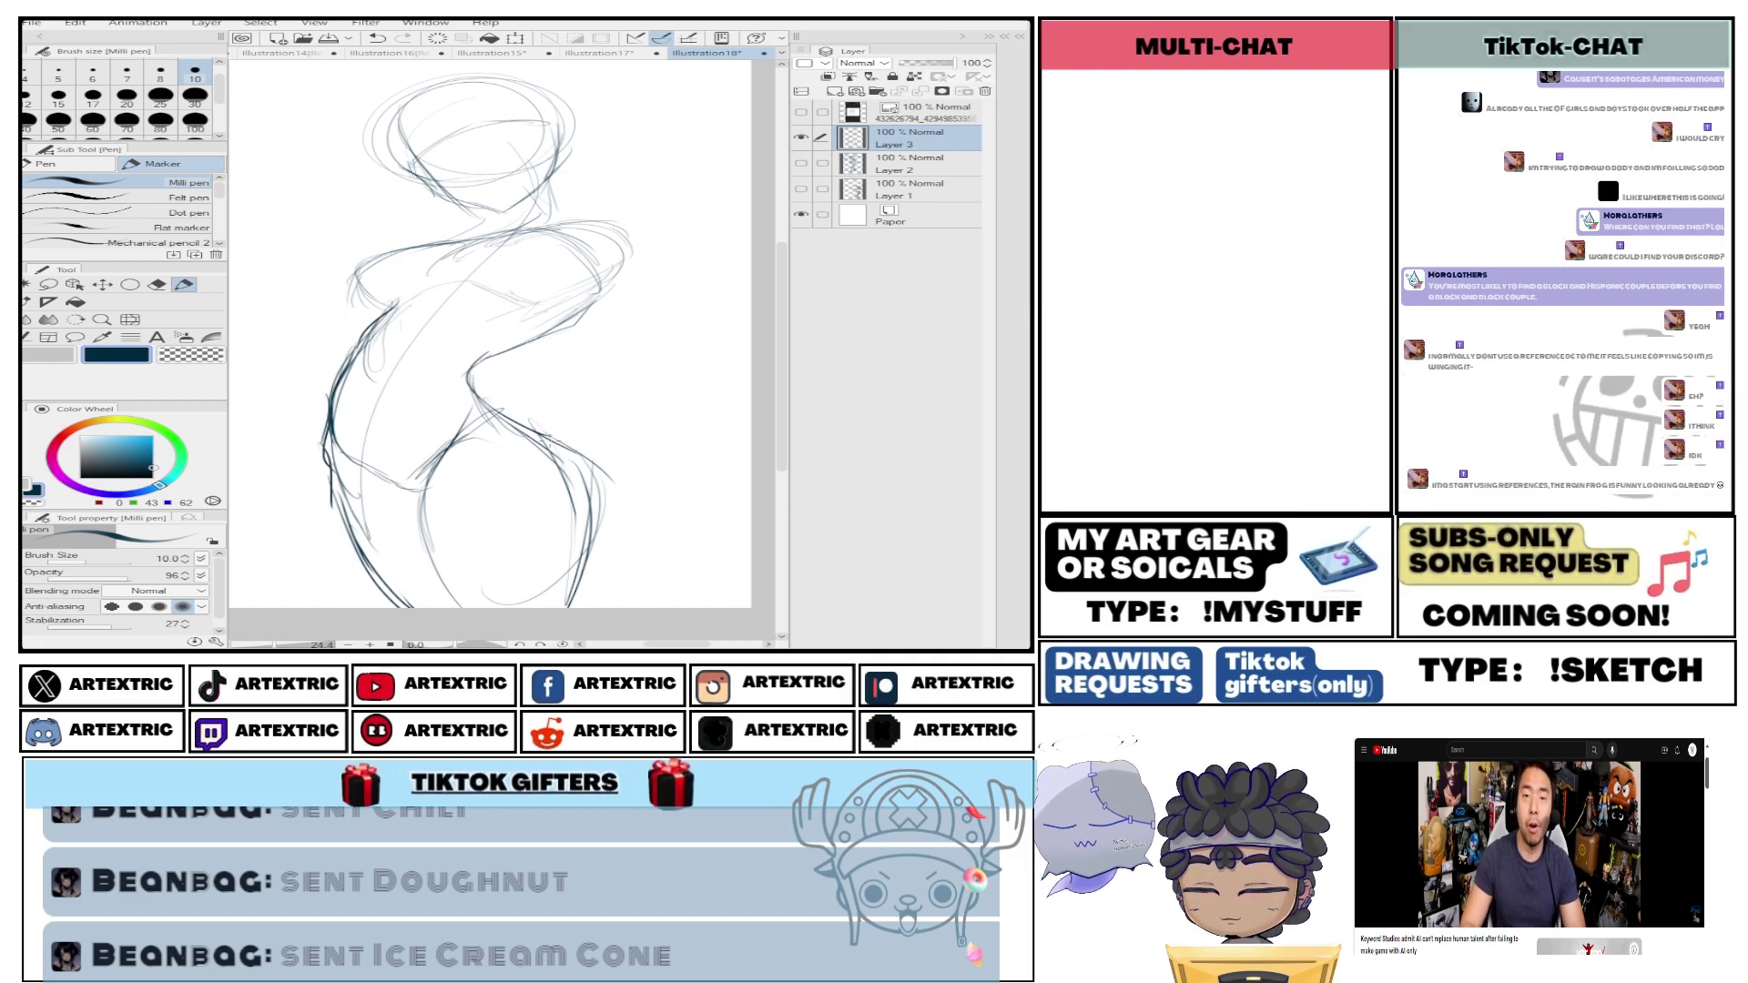
left_click_drag(549, 443, 584, 496)
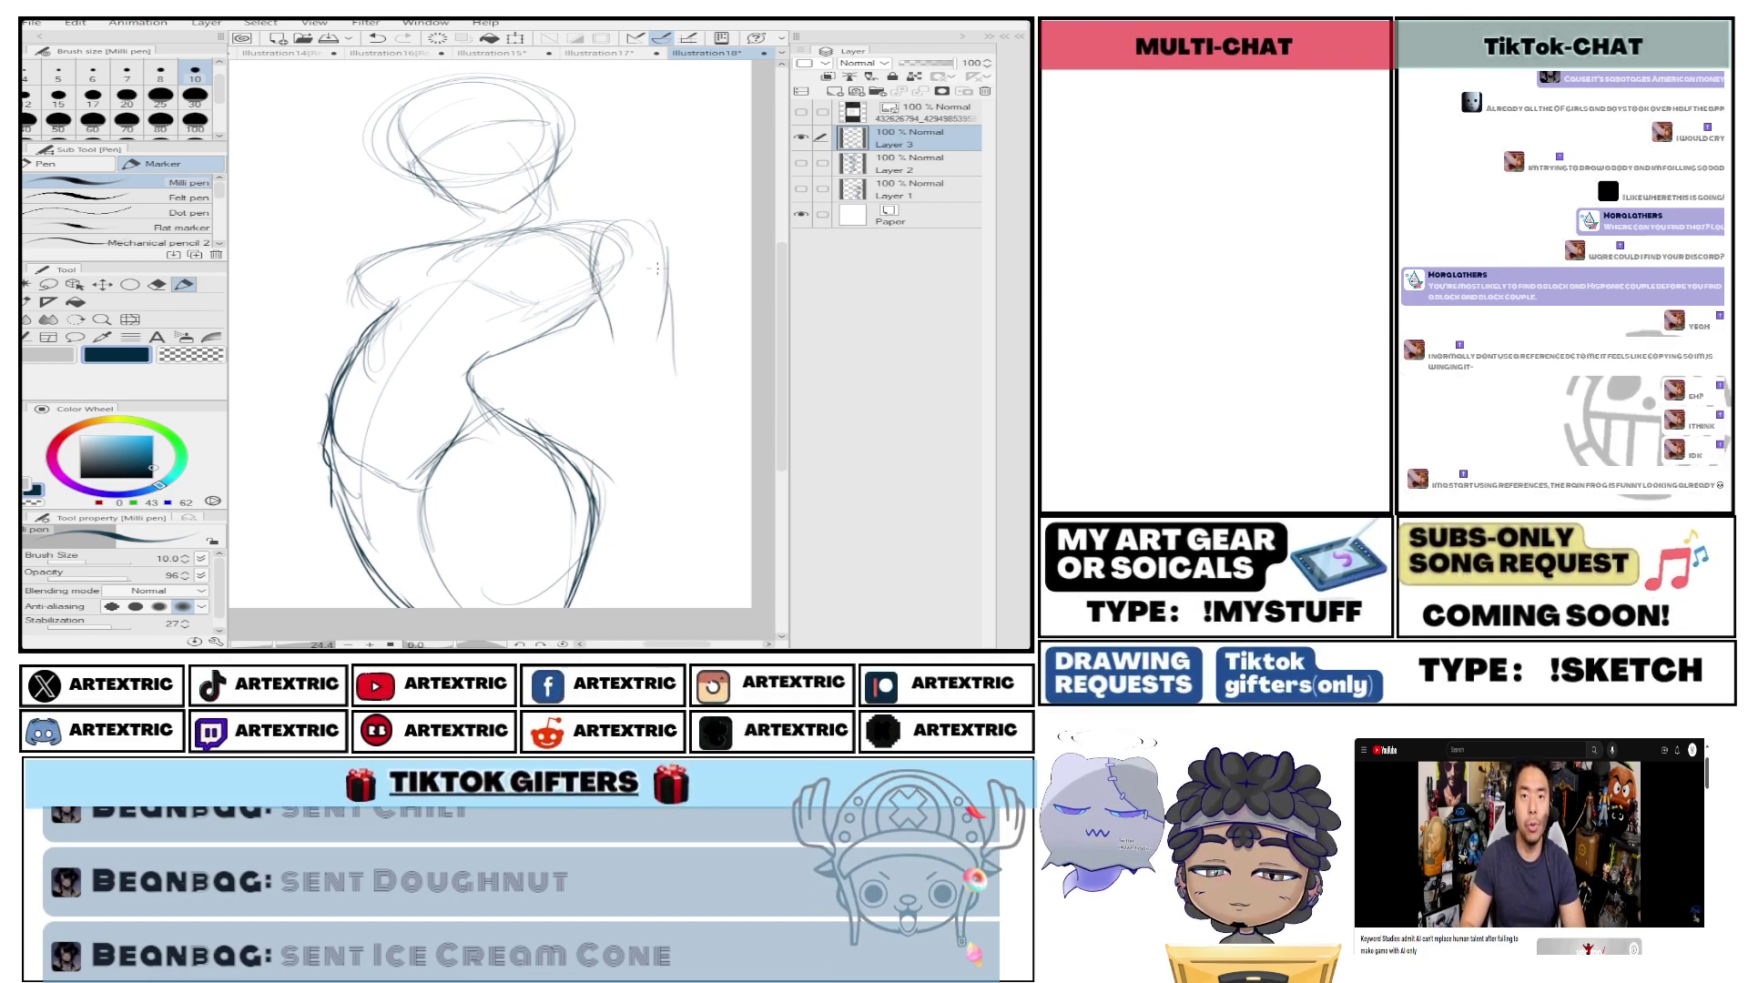
Sketch the arm hanging from the shoulder through elbow and forearm to a rough hand, and round off the shoulder contour.
left_click_drag(656, 267, 663, 382)
left_click_drag(606, 326, 645, 424)
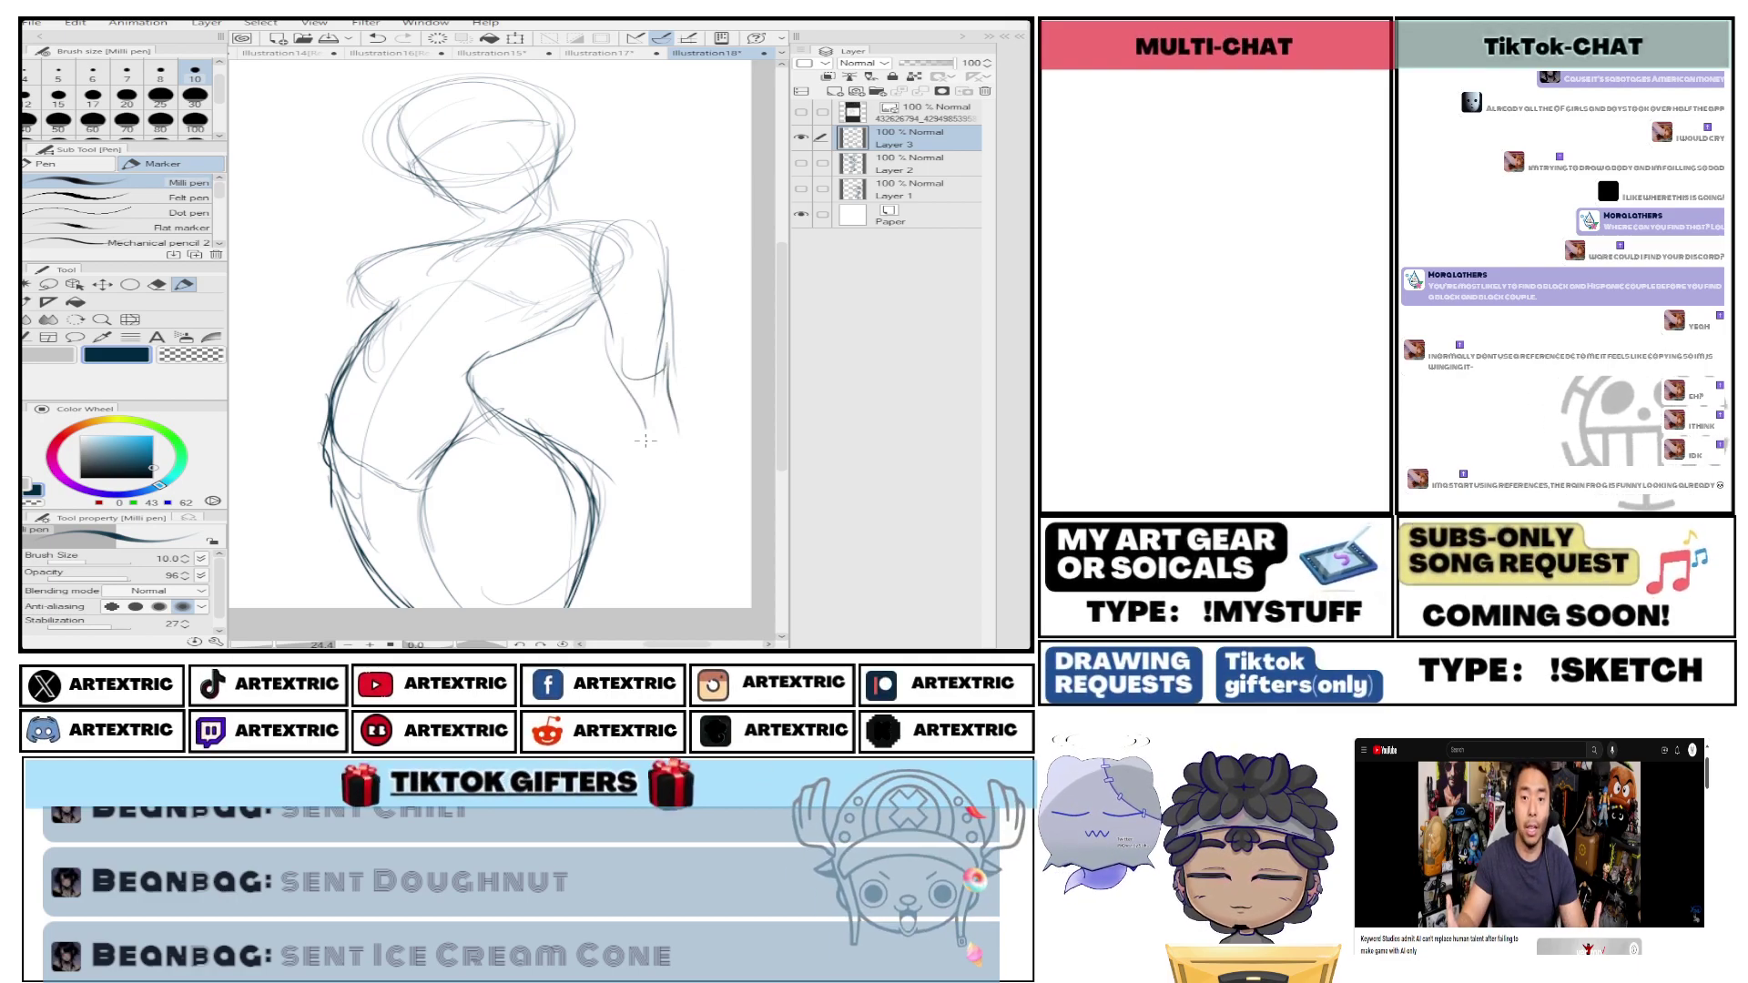
left_click_drag(618, 362, 636, 451)
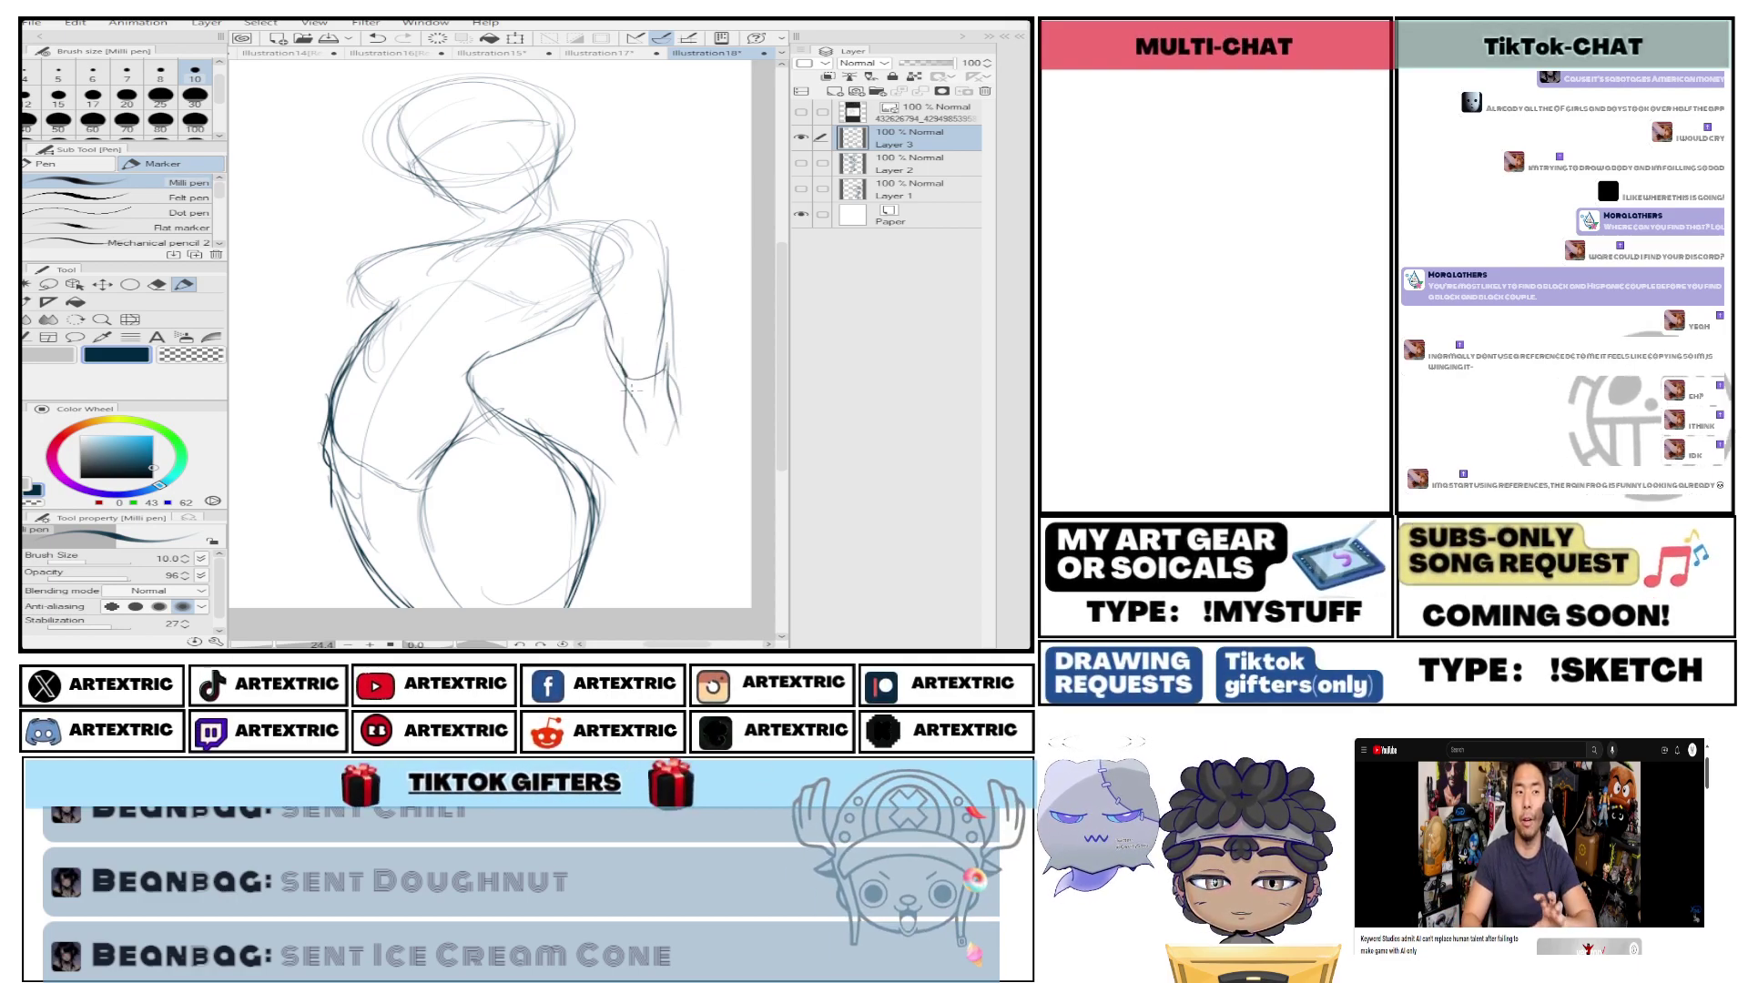
left_click_drag(637, 449, 657, 513)
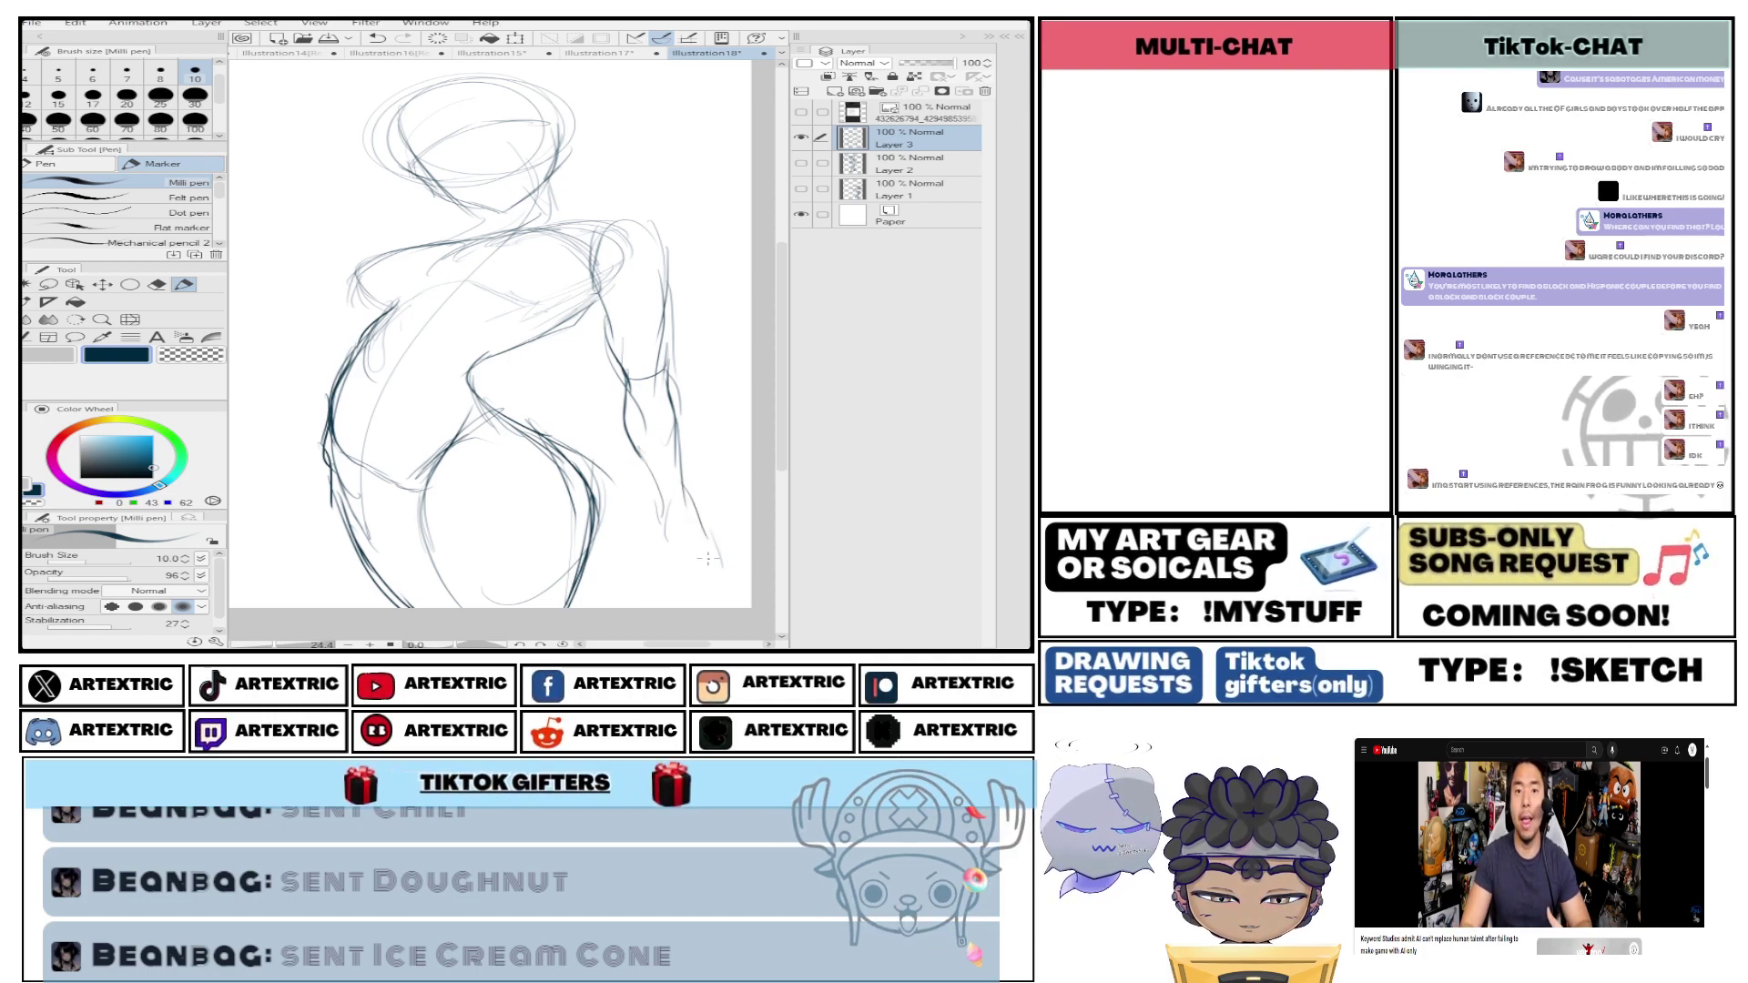
left_click_drag(684, 446, 710, 540)
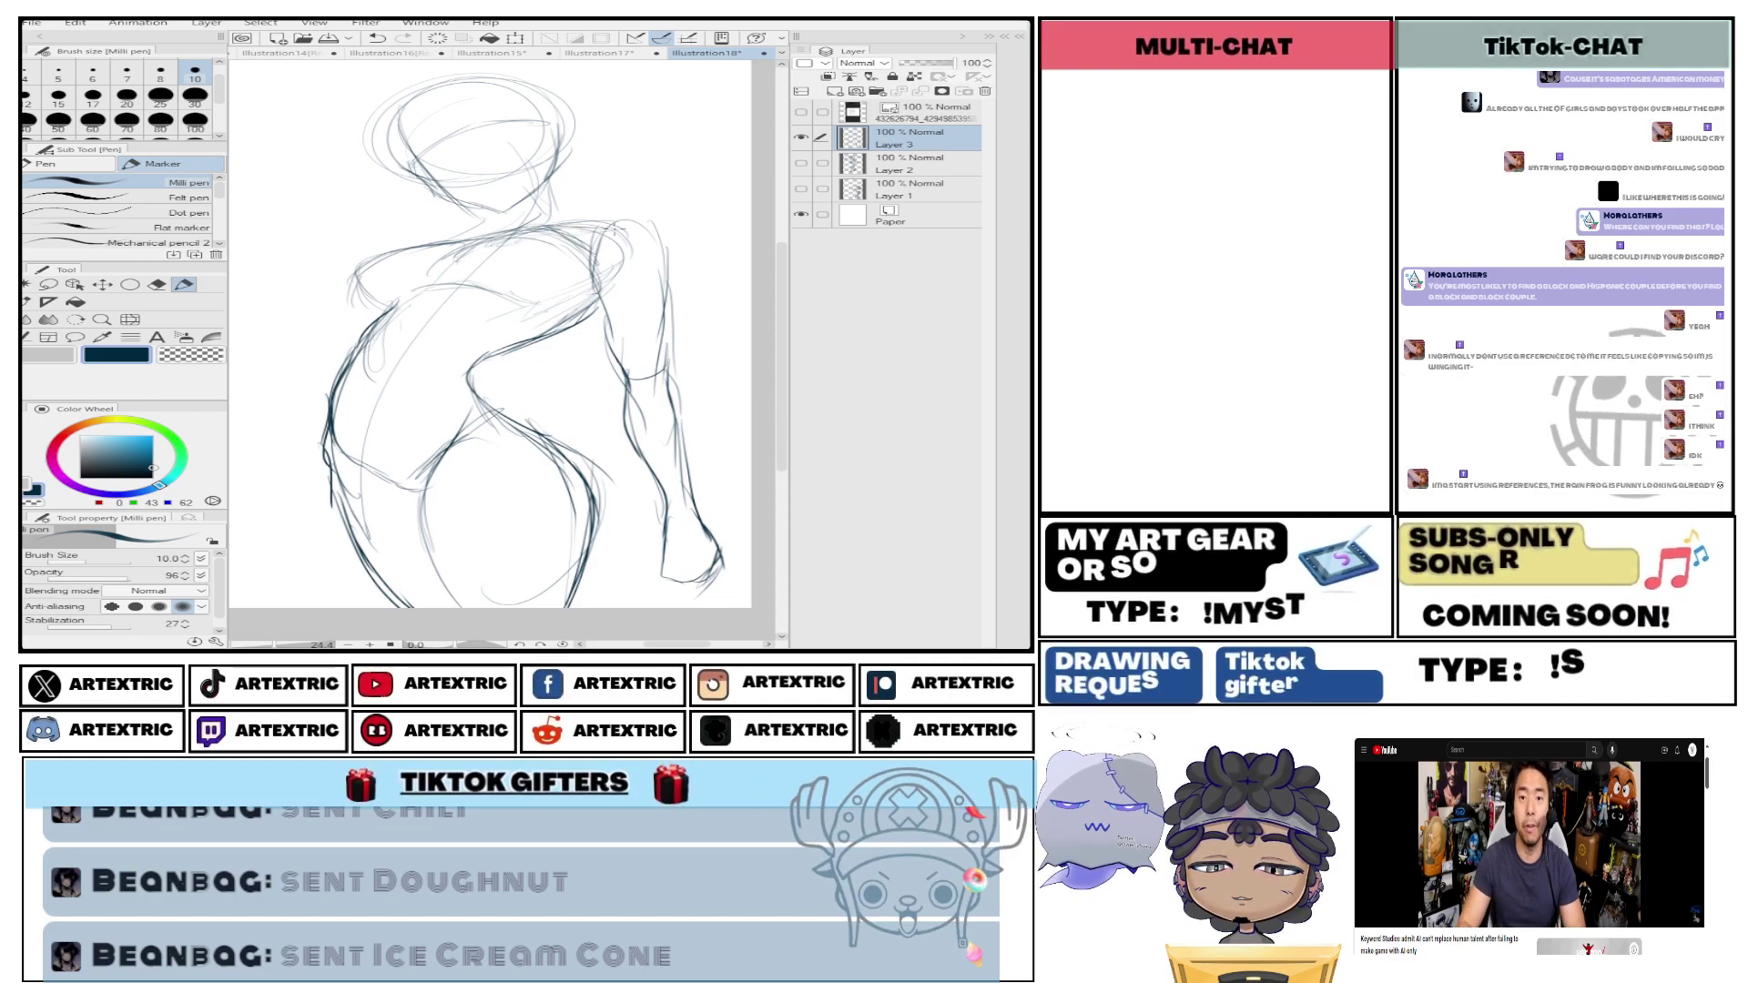
mouse_move(626, 216)
left_mouse_down()
mouse_move(672, 287)
mouse_move(669, 347)
left_mouse_up()
left_click_drag(667, 270, 669, 385)
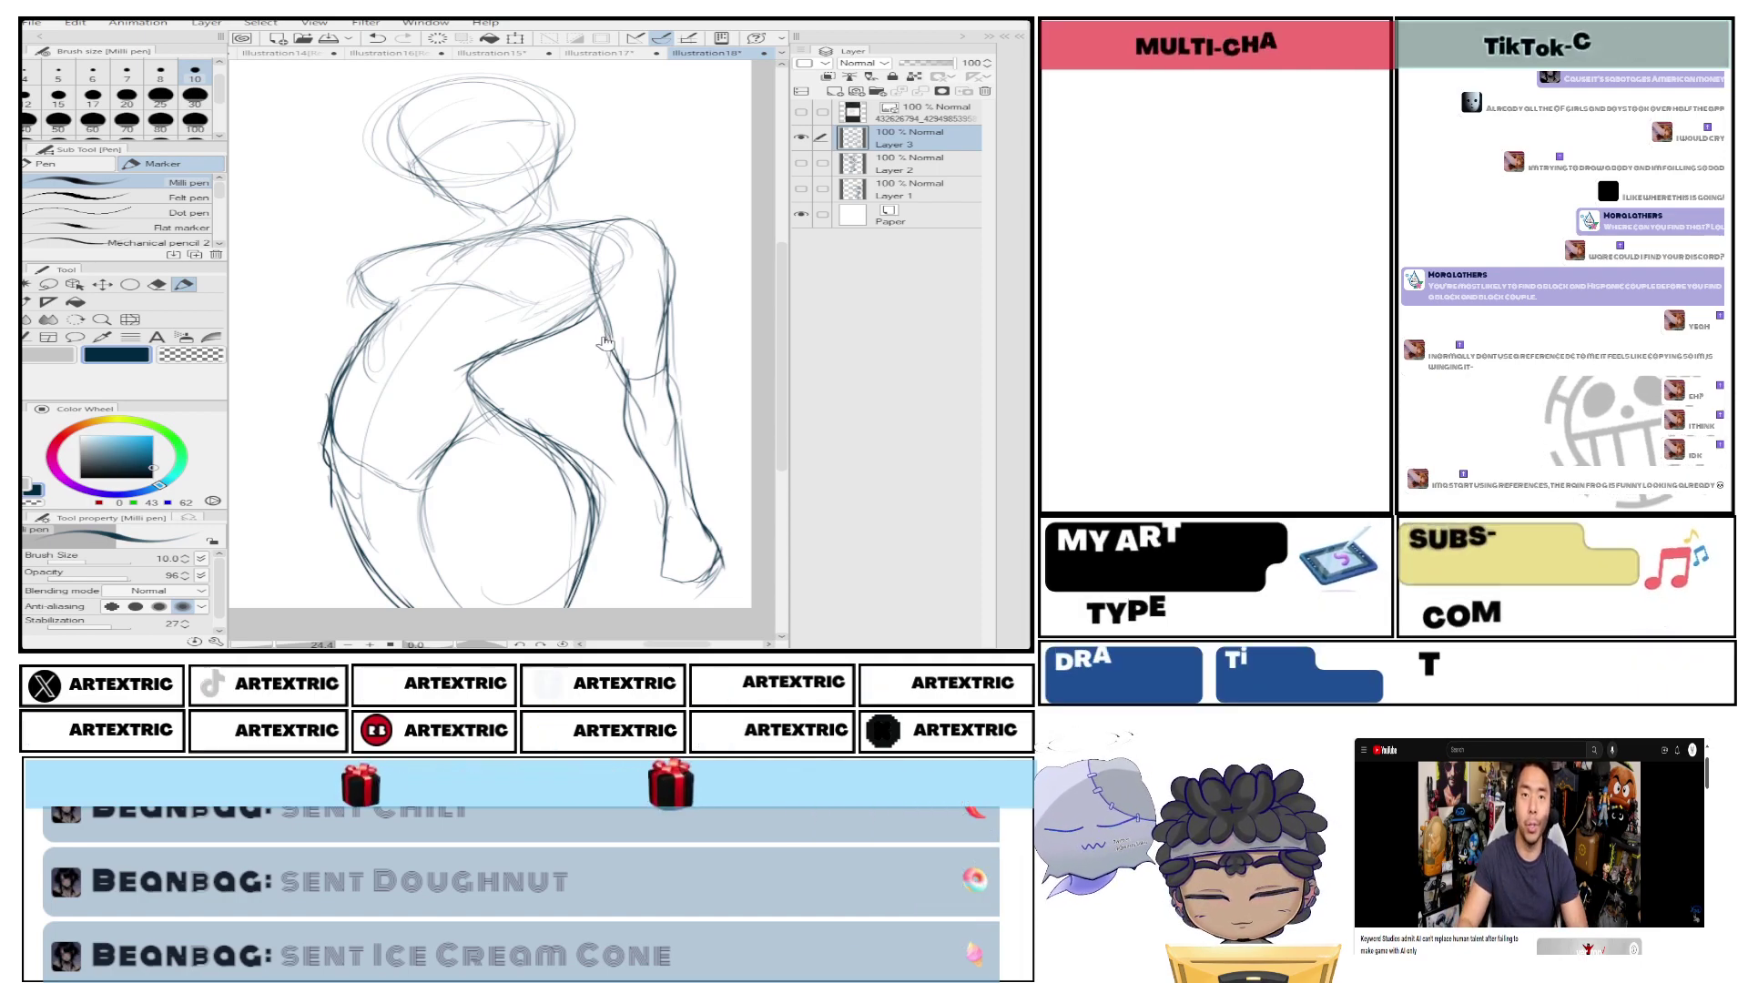
Scale the whole figure sketch down to roughly 60 percent within the page's upper part, leaving room for the legs.
left_click(515, 38)
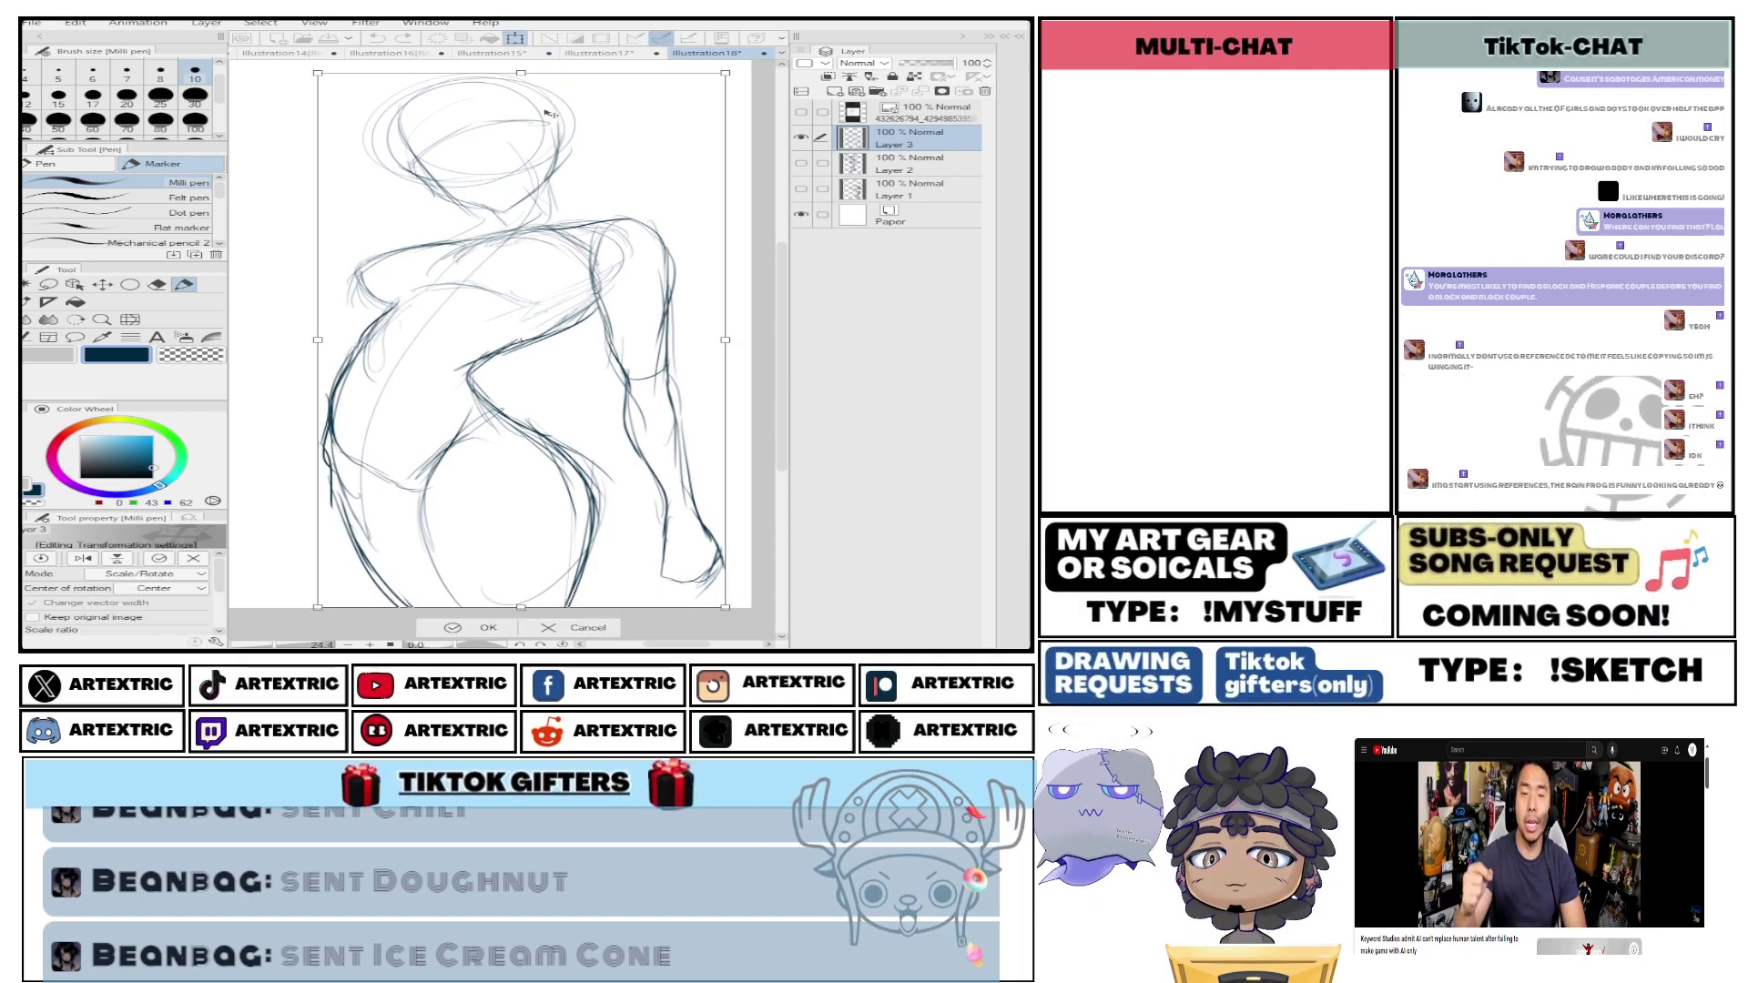
mouse_move(732, 606)
left_mouse_down()
mouse_move(592, 455)
mouse_move(588, 401)
left_mouse_up()
key("Return")
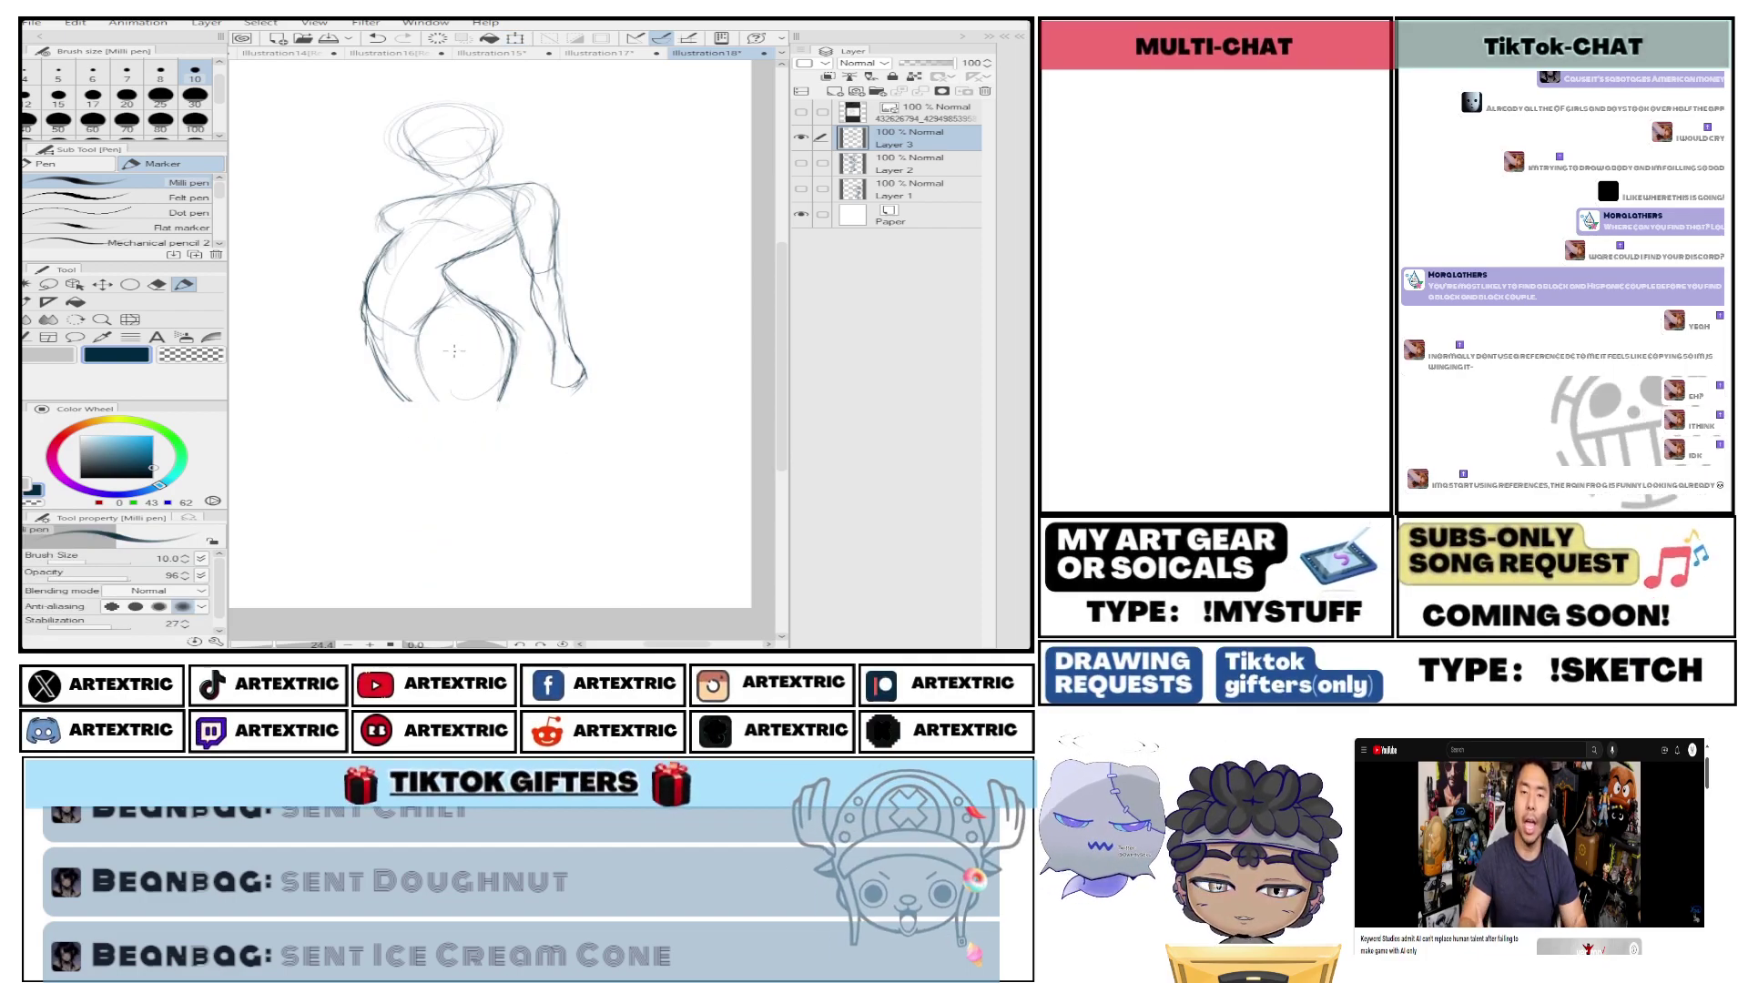
Sketch the crossed legs from the thighs through knees and calves to the ankles, and reinforce the rear leg's outer contour.
left_click_drag(435, 333, 463, 470)
mouse_move(439, 410)
left_mouse_down()
mouse_move(487, 460)
mouse_move(515, 529)
left_mouse_up()
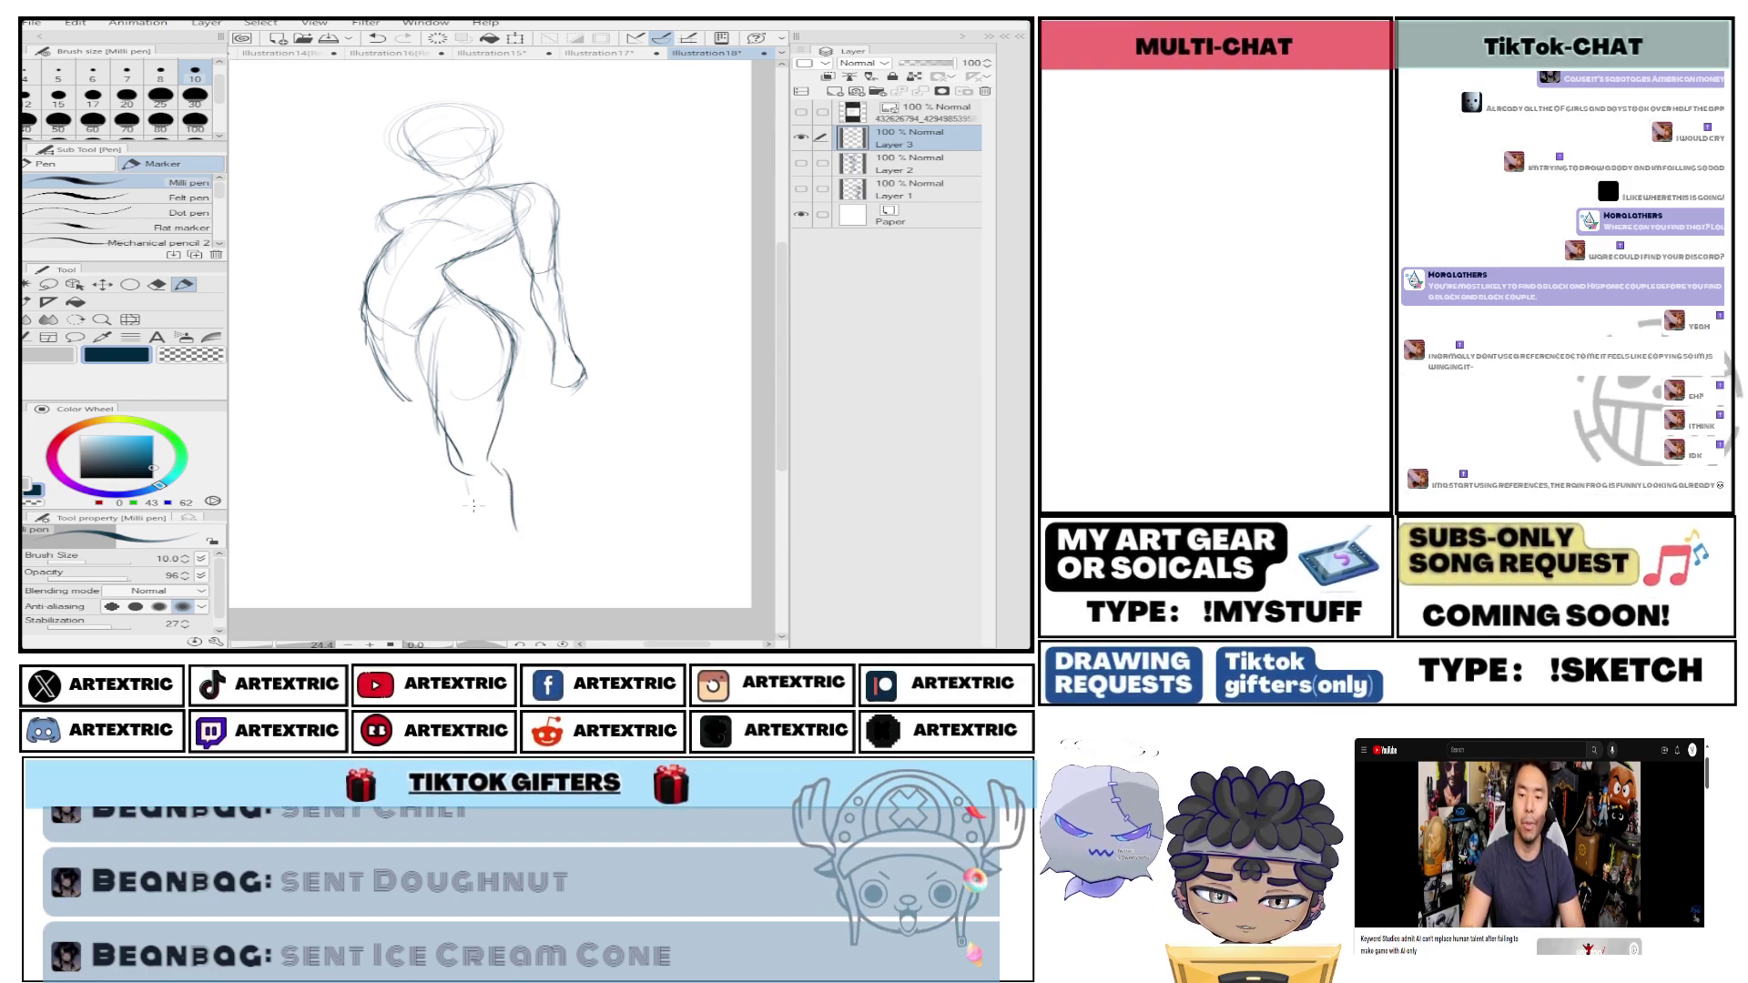
mouse_move(402, 399)
left_mouse_down()
mouse_move(483, 529)
mouse_move(464, 471)
mouse_move(477, 524)
mouse_move(472, 500)
mouse_move(506, 557)
left_mouse_up()
left_click_drag(472, 485, 504, 585)
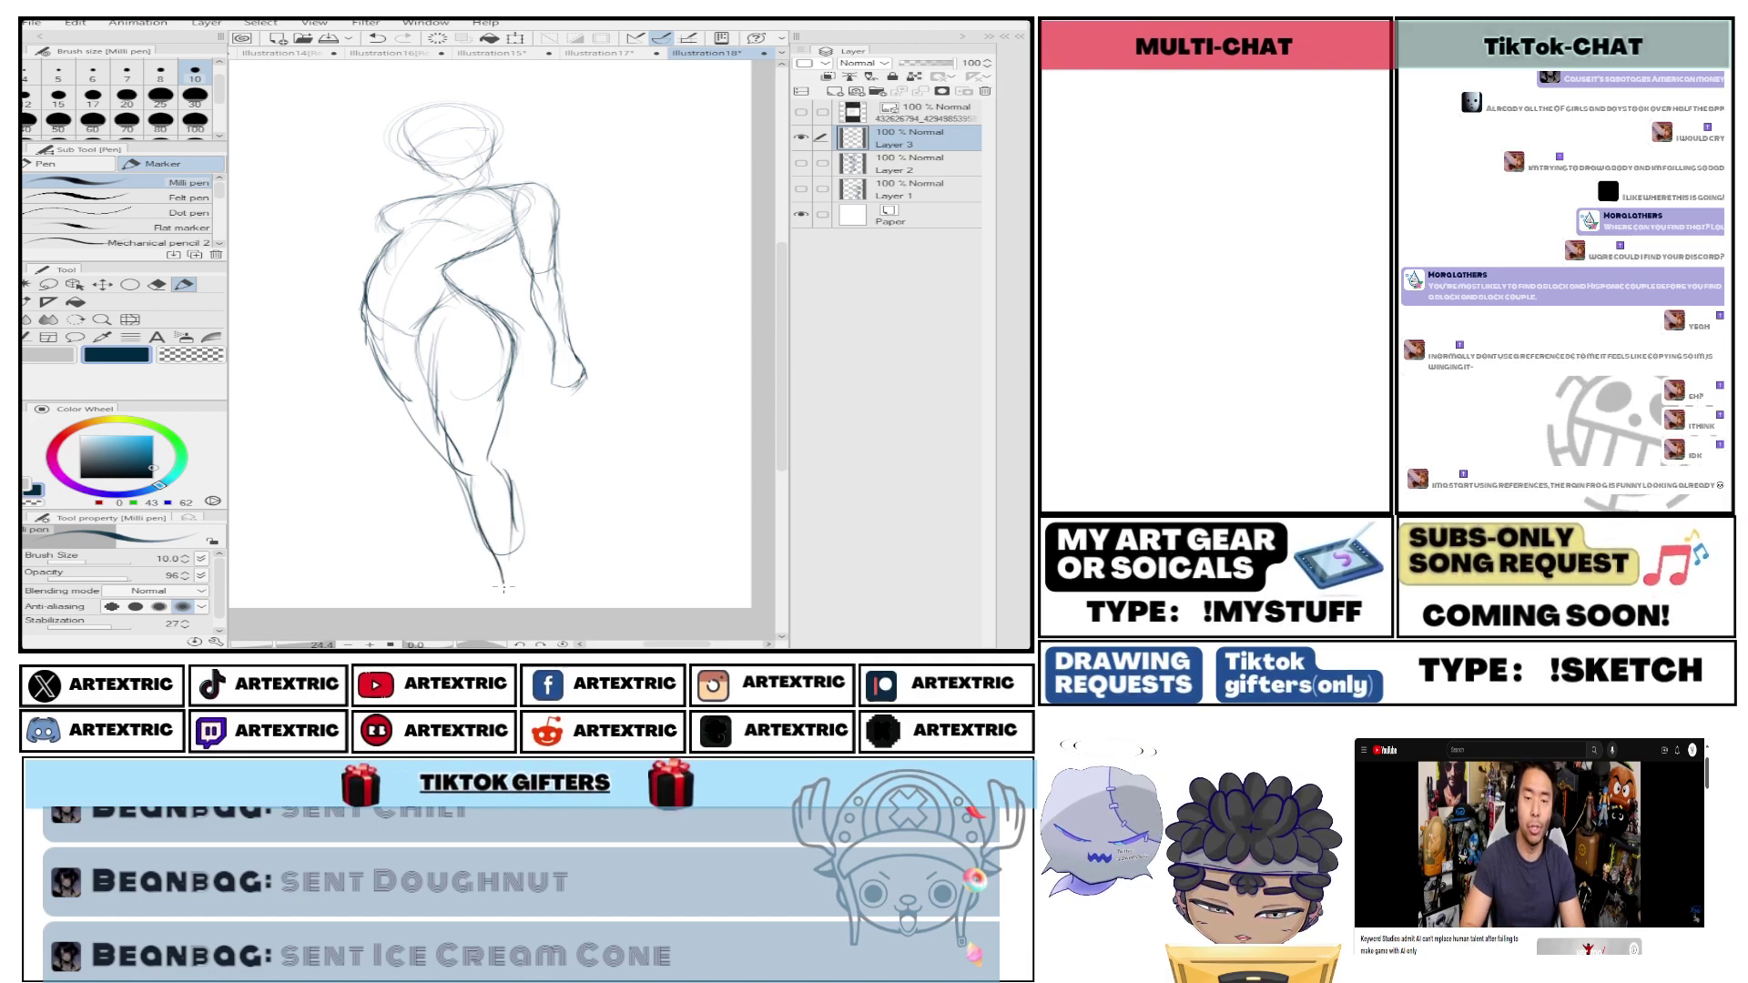
left_click_drag(514, 492, 528, 590)
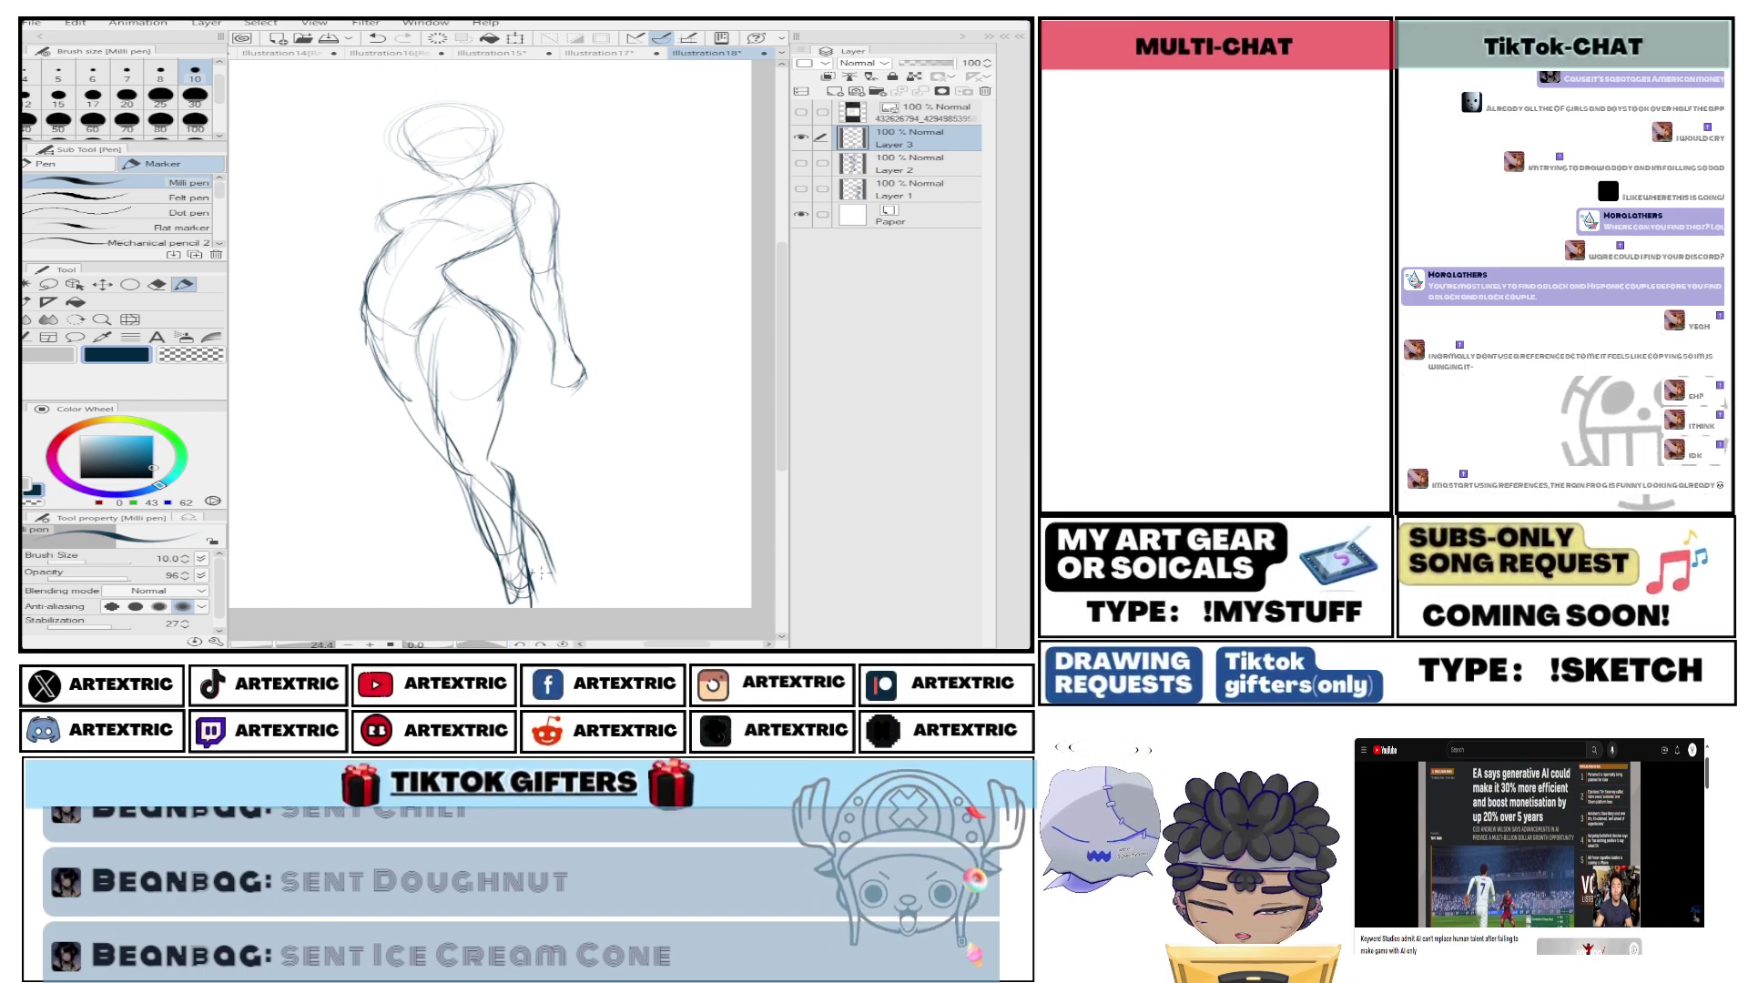
left_click_drag(543, 546, 555, 610)
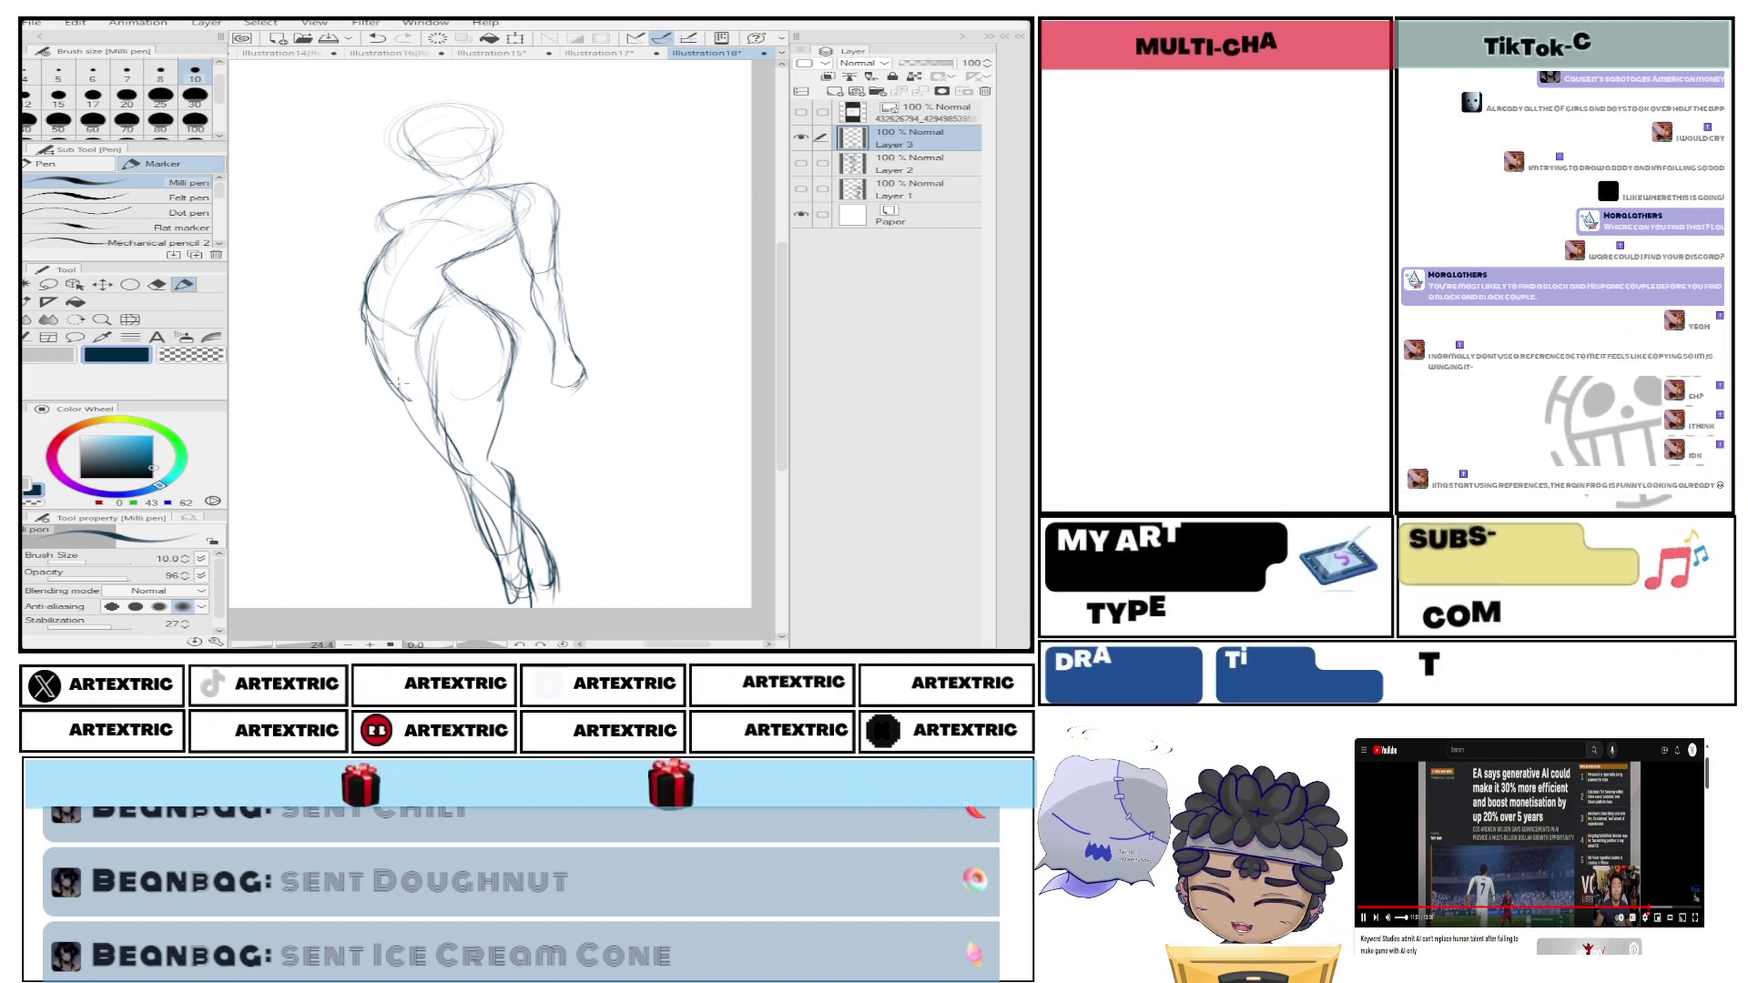
left_click_drag(409, 406, 457, 474)
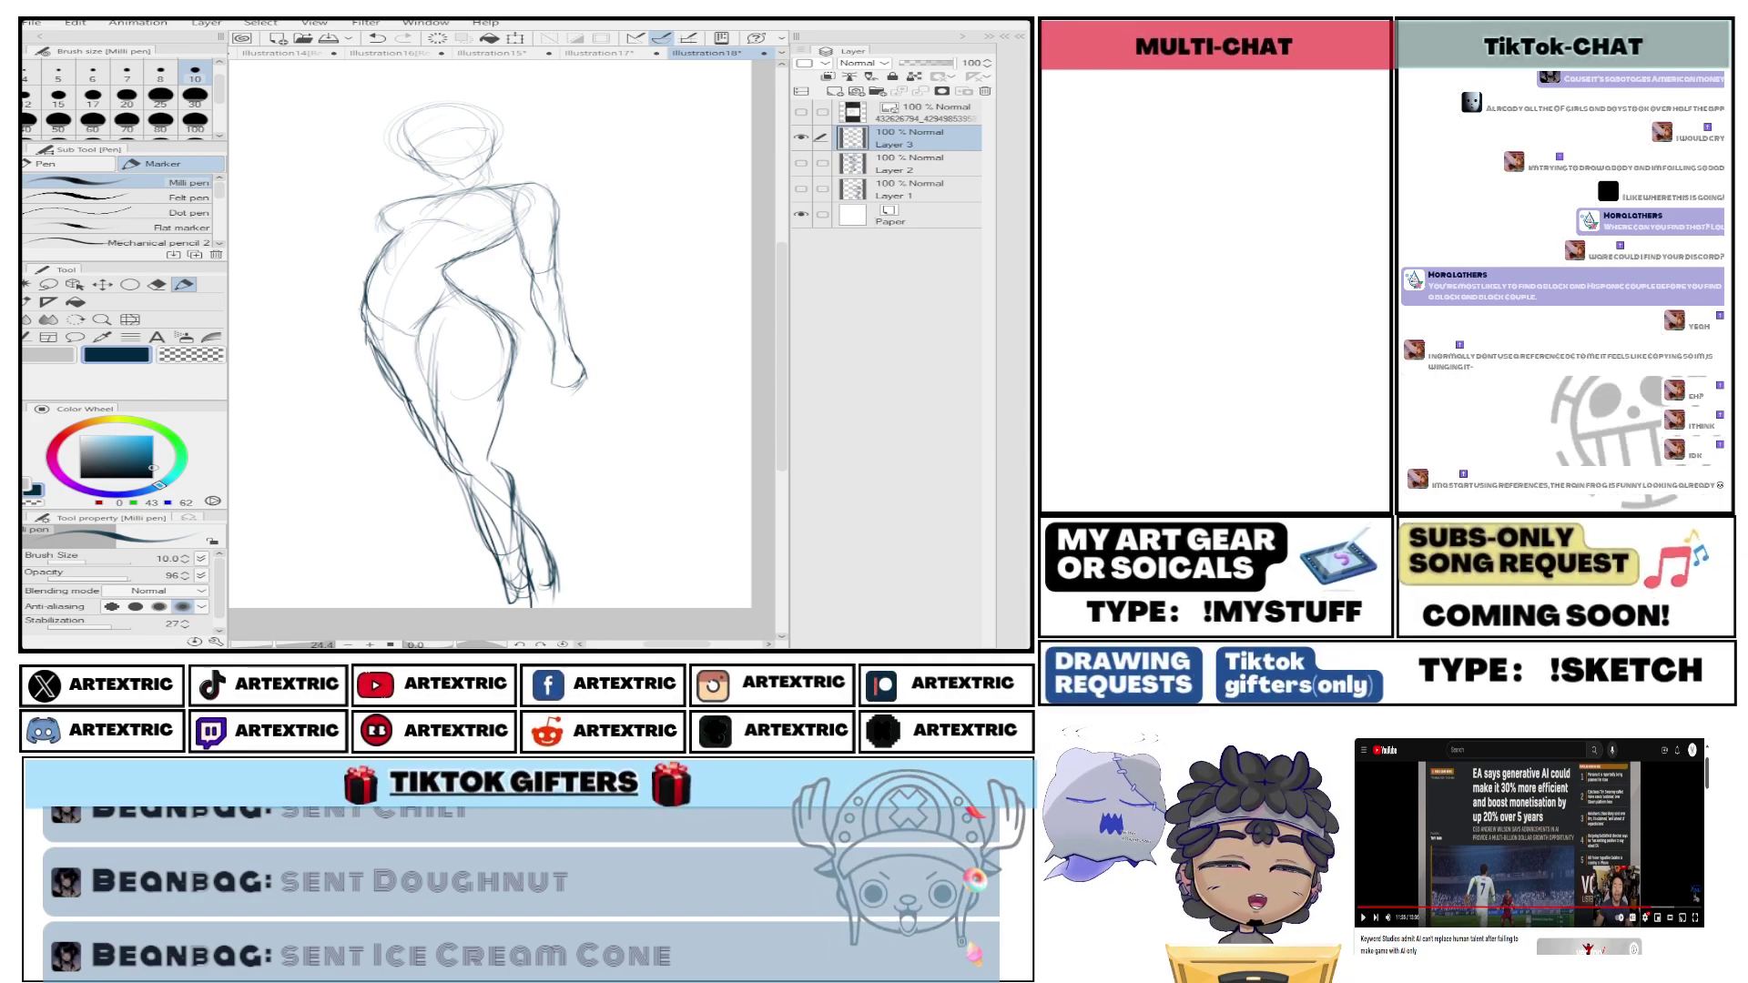
Rotate the figure sketch slightly clockwise, shrink it a little and move it up and to the left on the page.
key("ctrl+t")
mouse_move(721, 379)
left_mouse_down()
mouse_move(686, 500)
mouse_move(661, 515)
left_mouse_up()
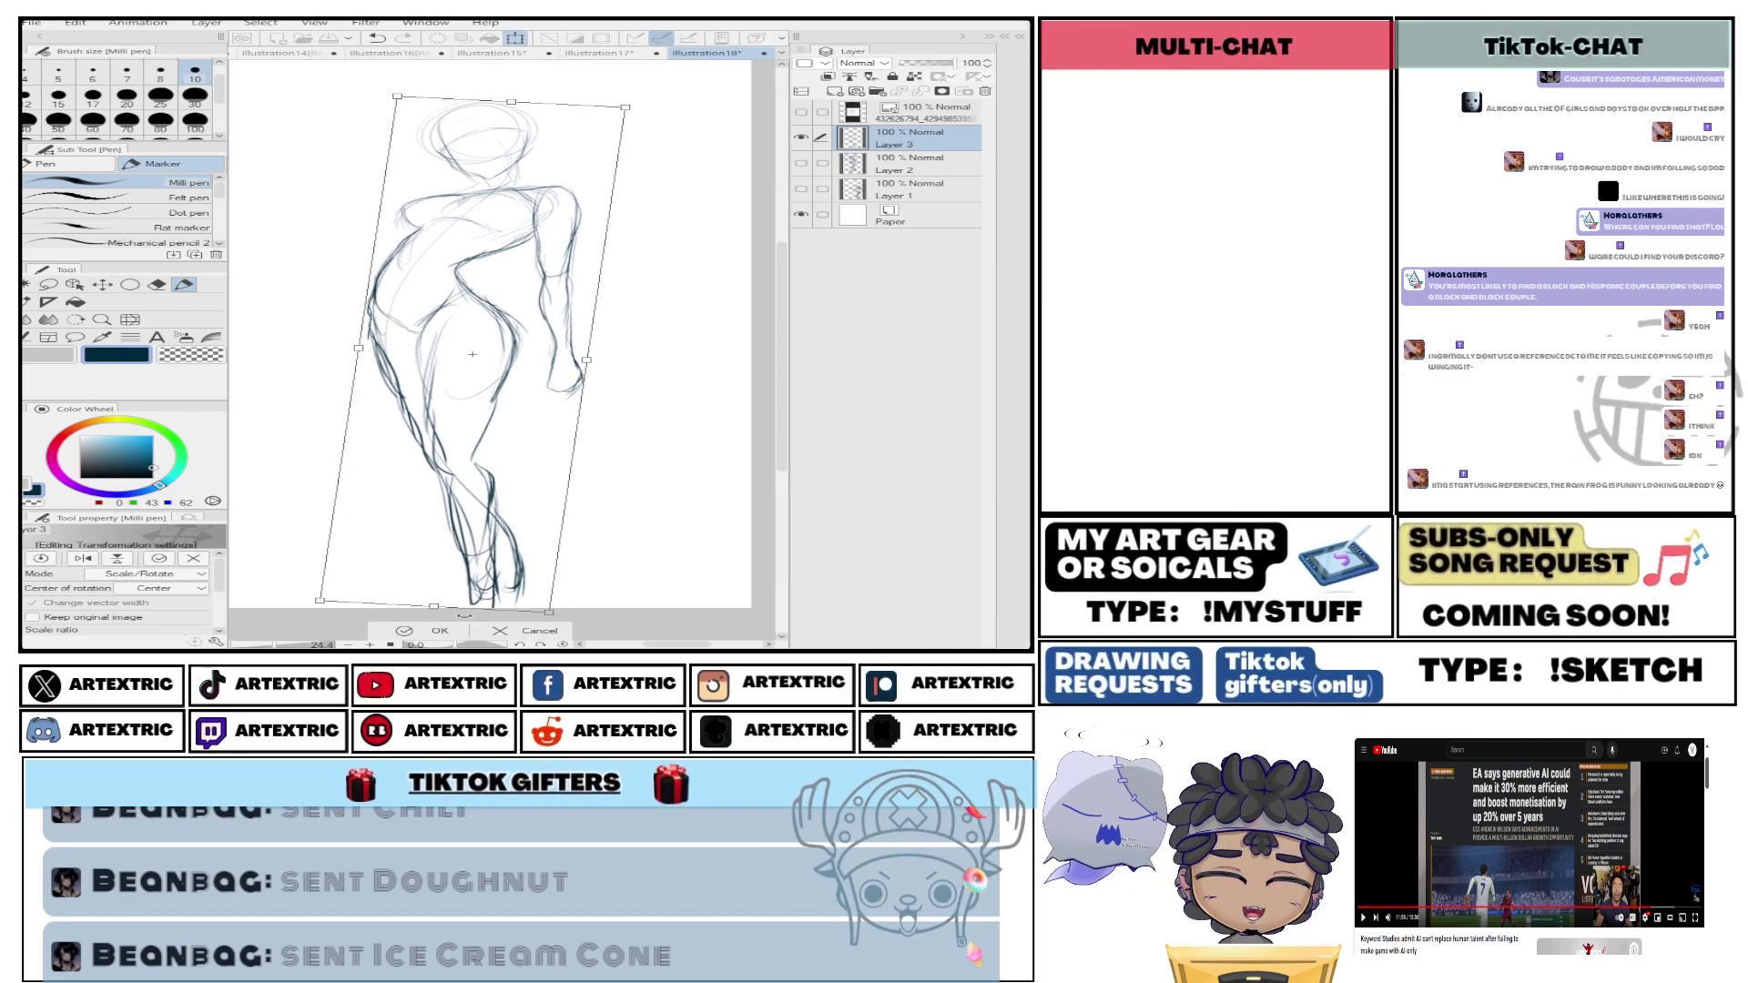
left_click(444, 629)
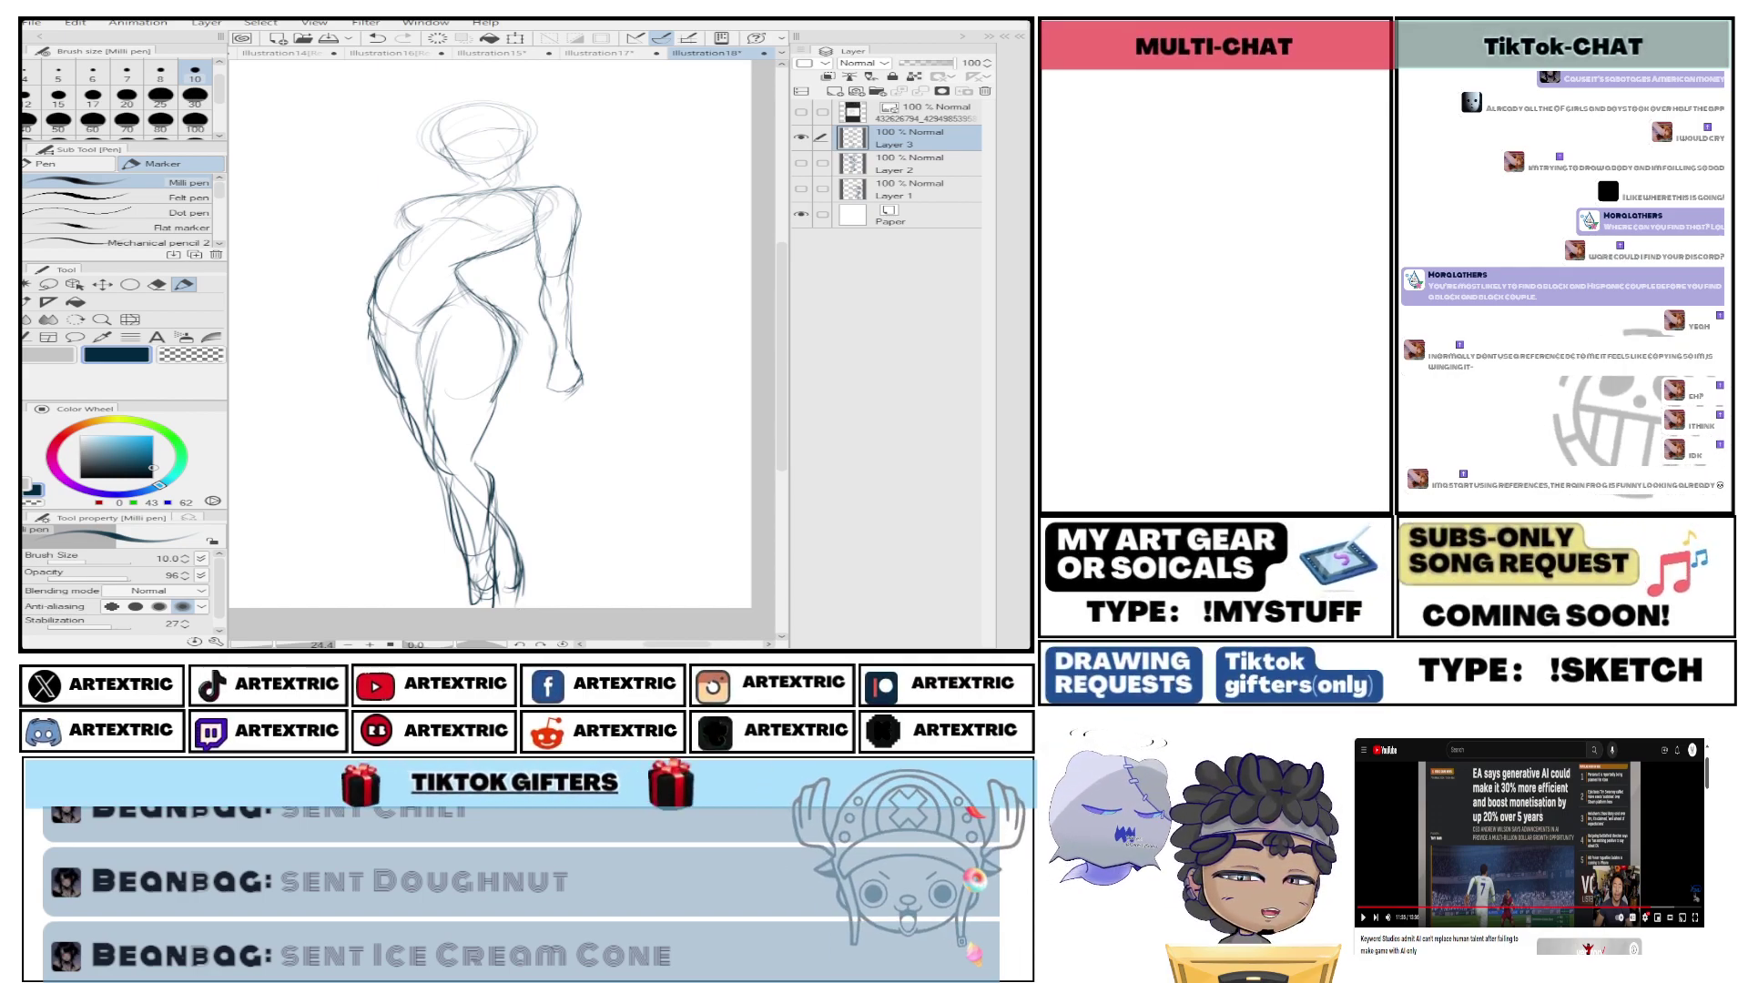
left_click(516, 40)
left_click_drag(586, 100, 571, 128)
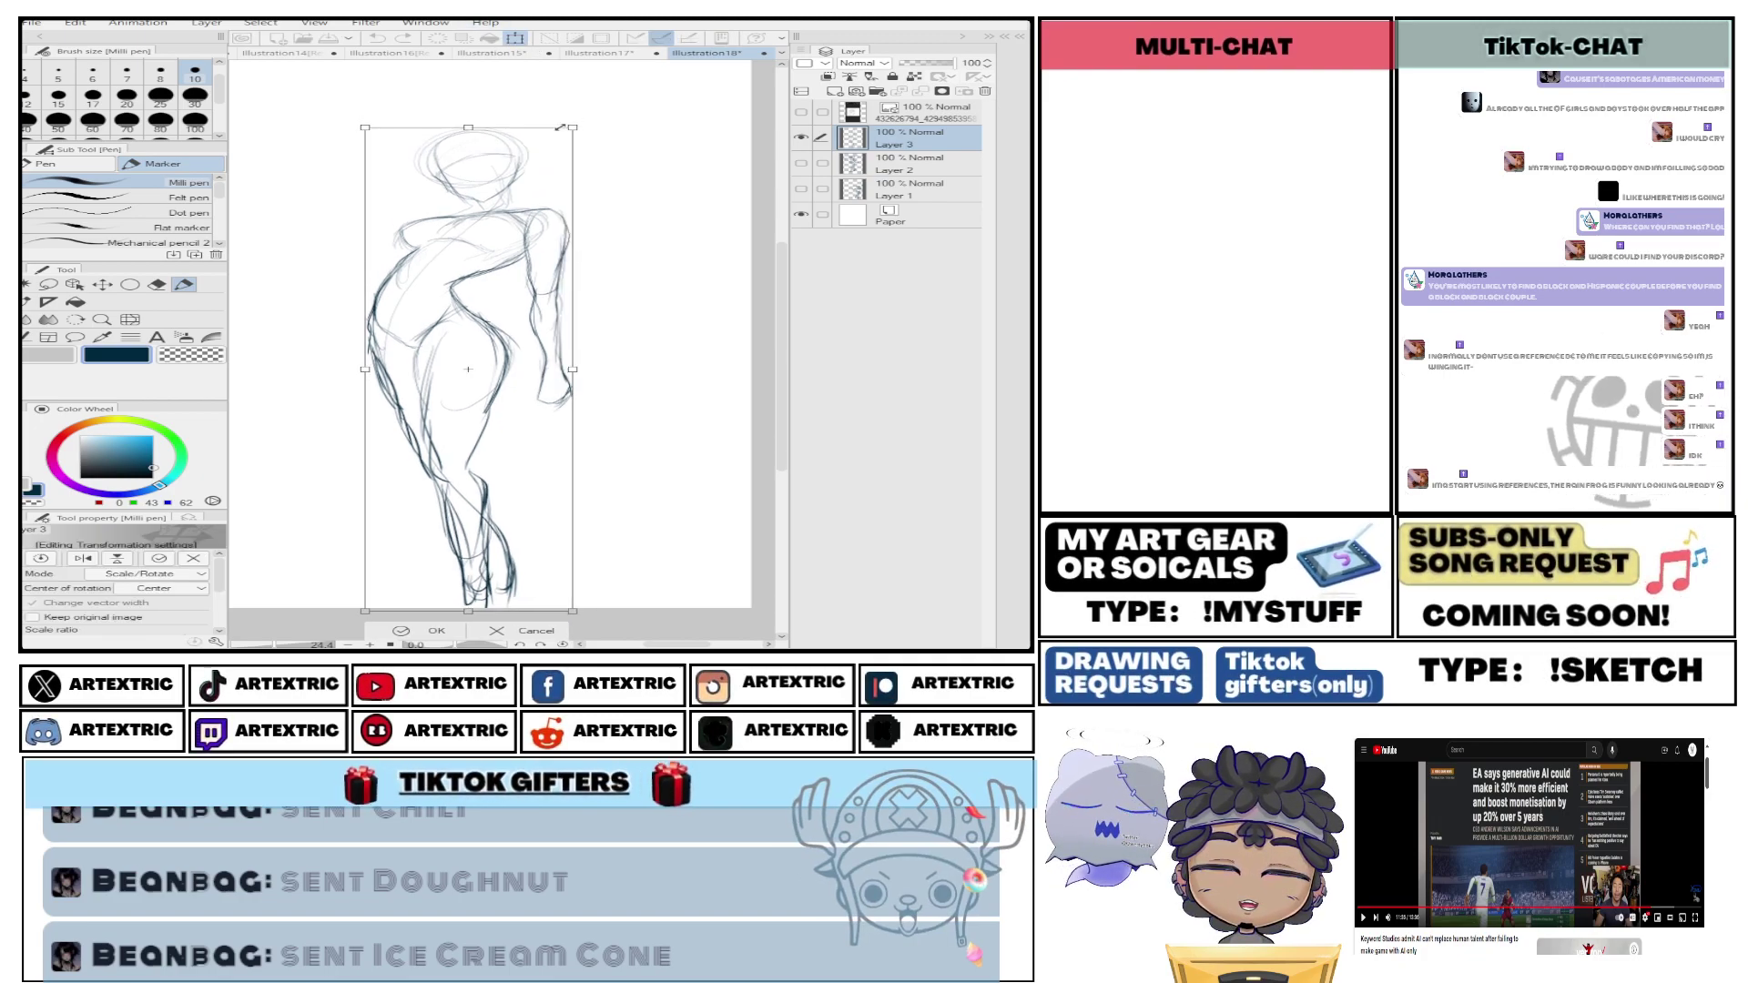
left_click_drag(510, 228, 462, 184)
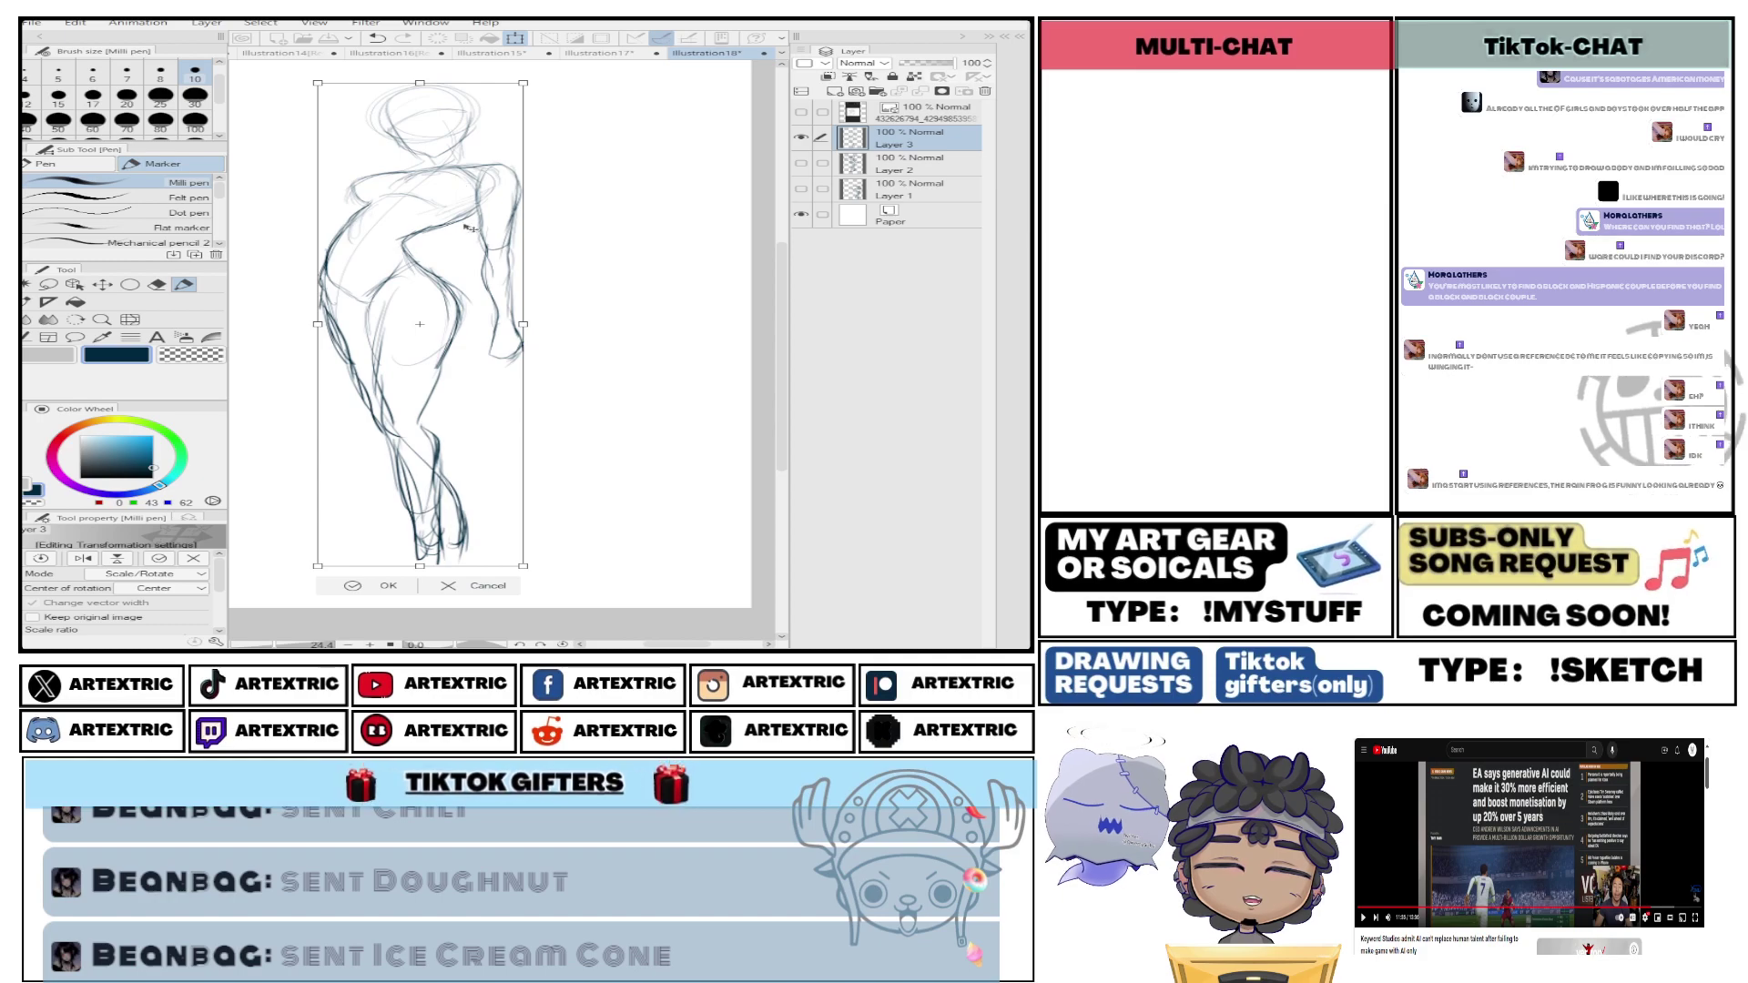
left_click(387, 586)
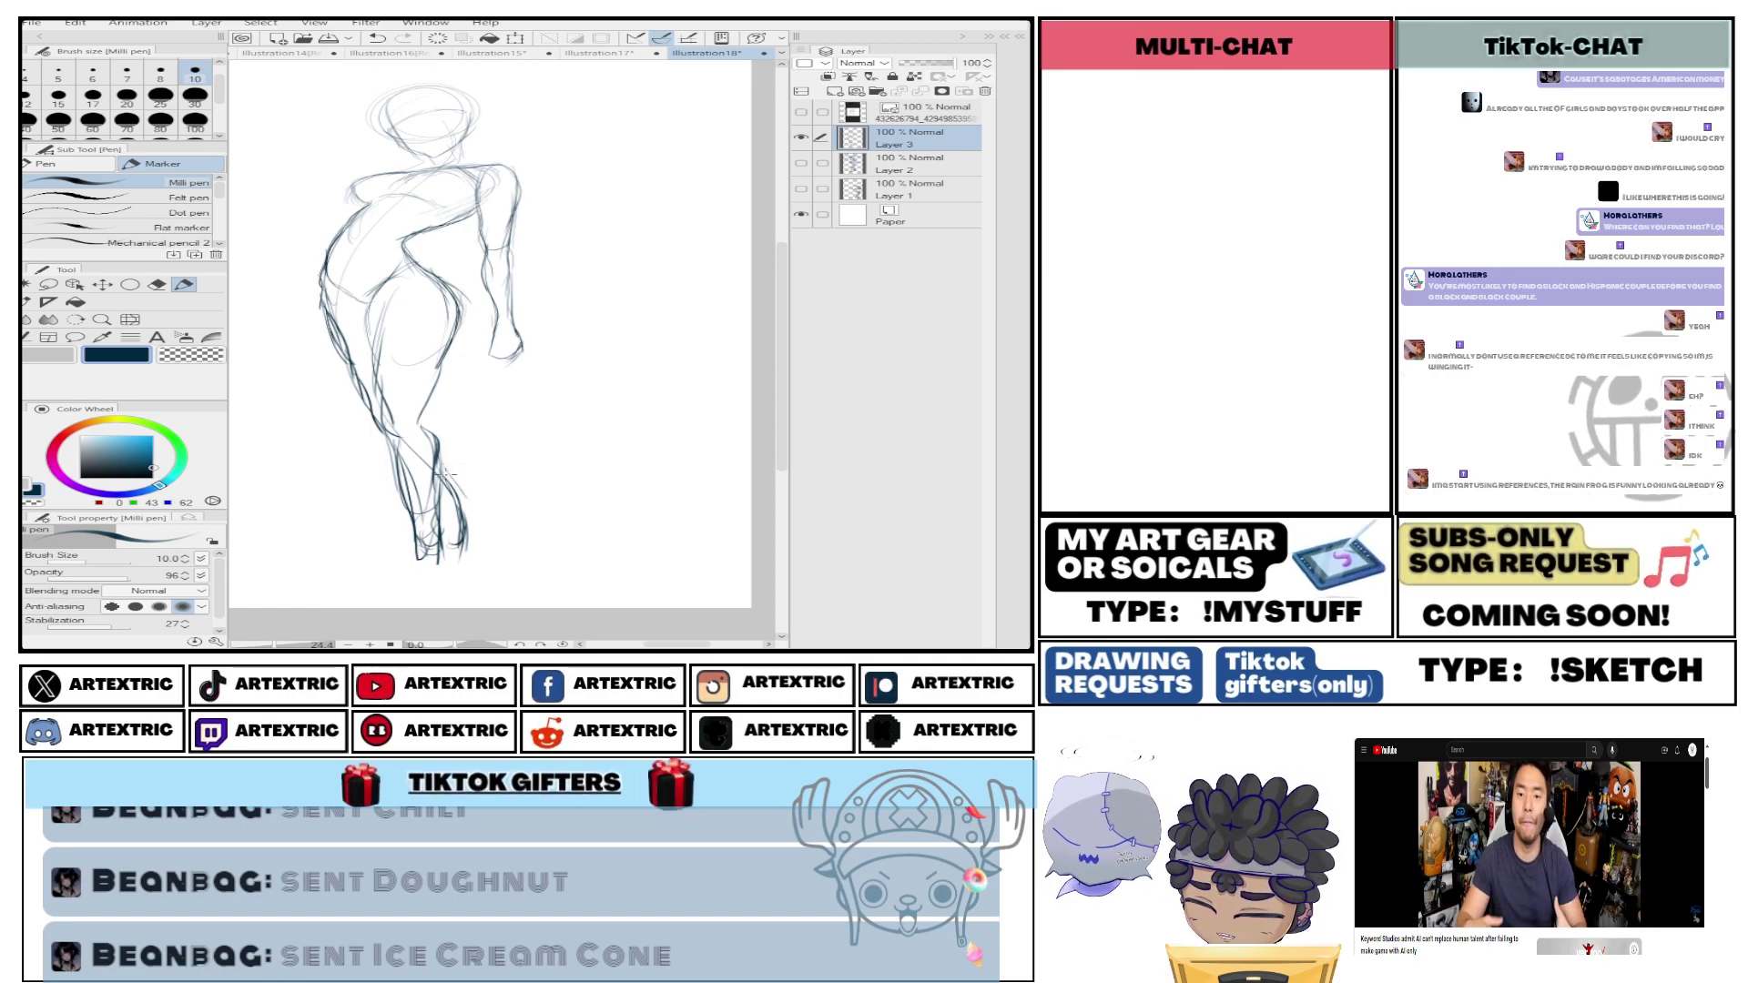
Extend the rear lower leg outward and sketch both pointed feet below the ankles.
left_click_drag(453, 480, 491, 546)
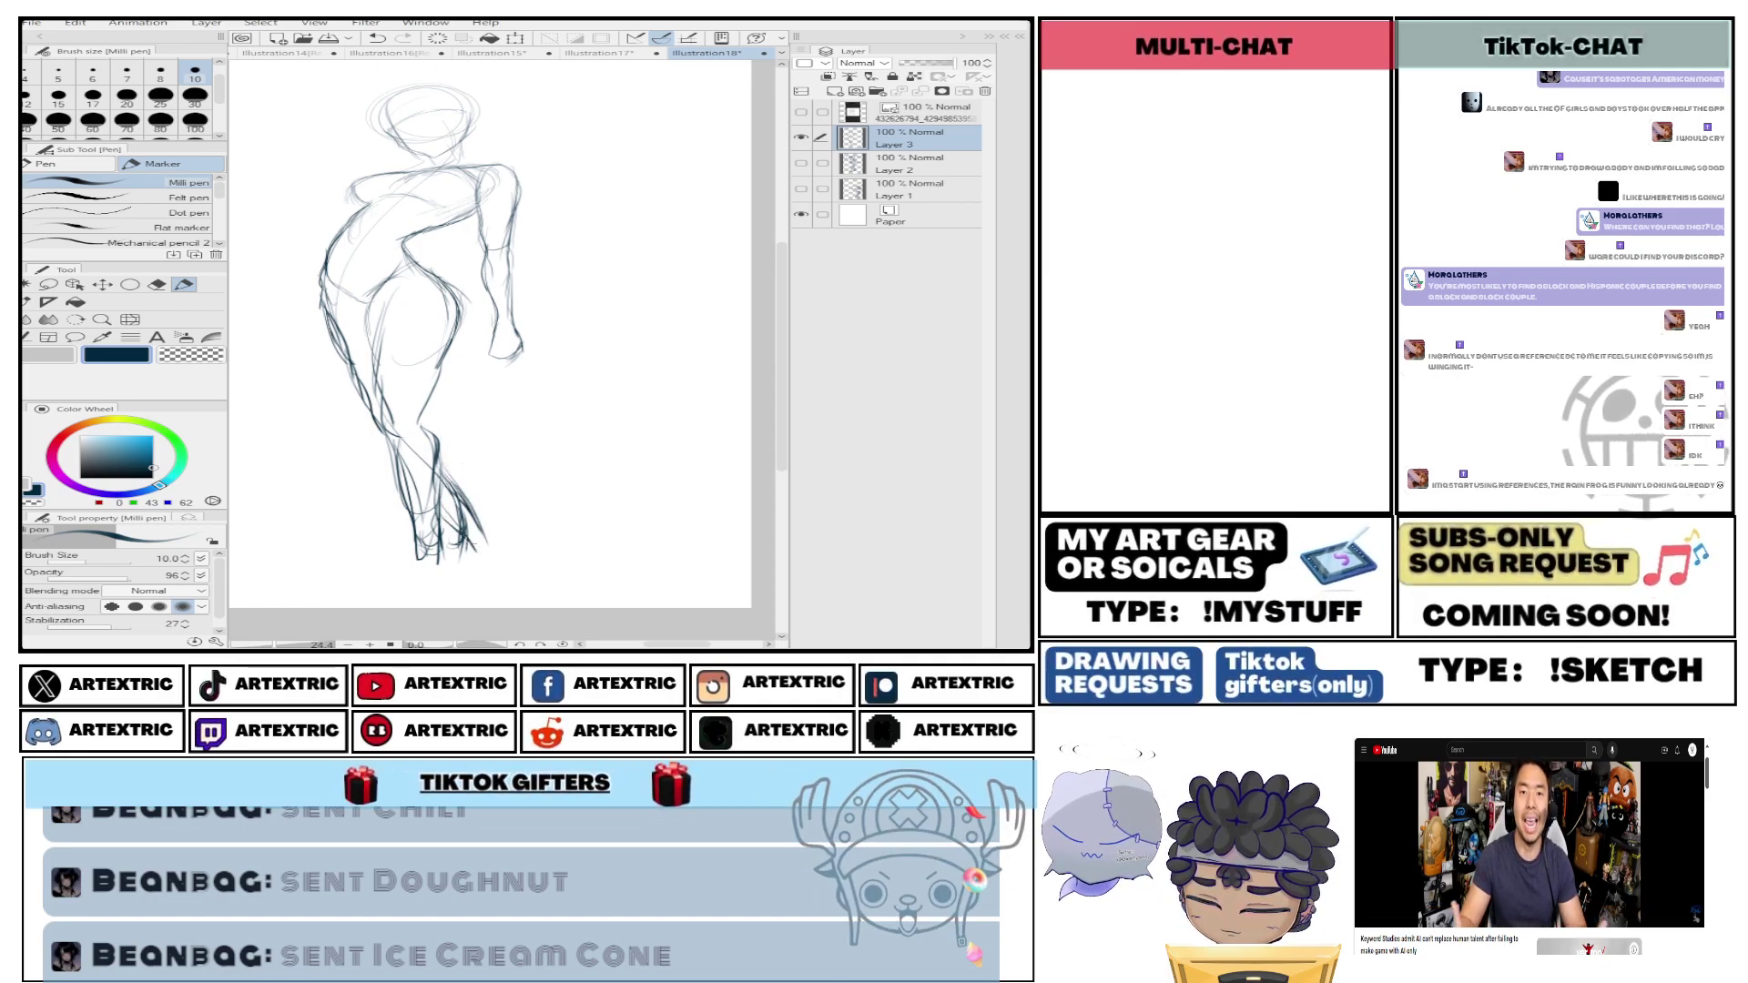
mouse_move(479, 514)
left_mouse_down()
mouse_move(501, 566)
mouse_move(481, 576)
left_mouse_up()
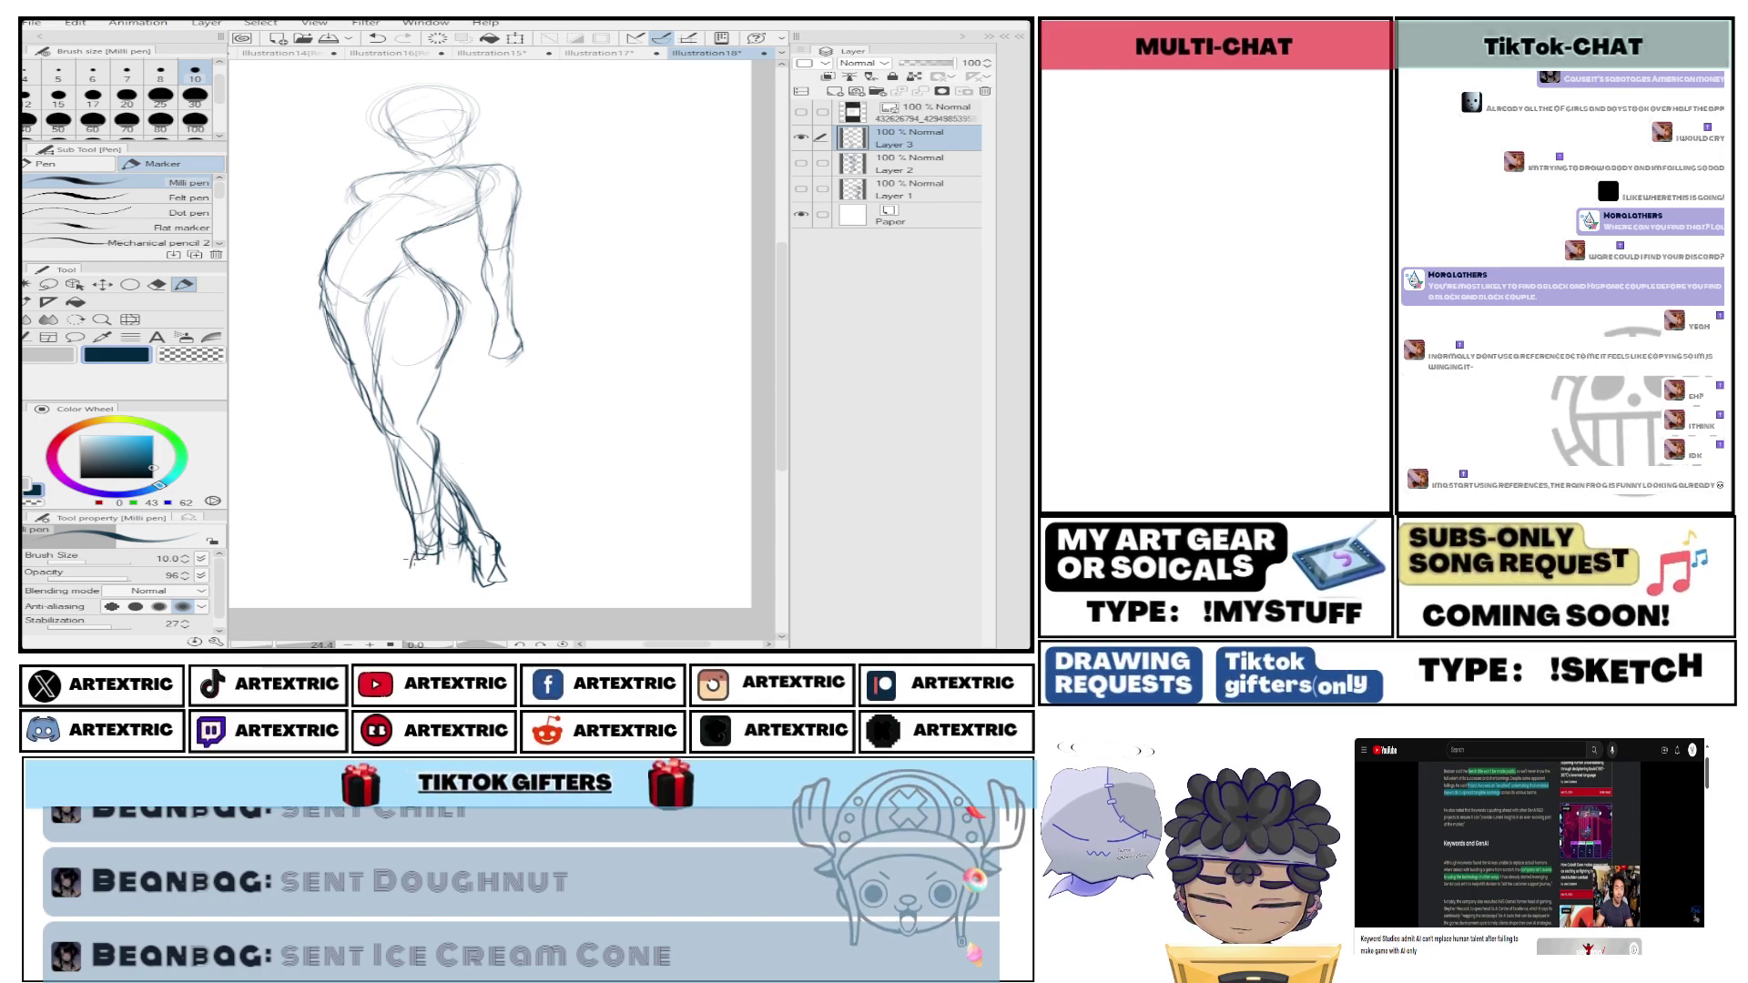
left_click_drag(402, 581, 411, 596)
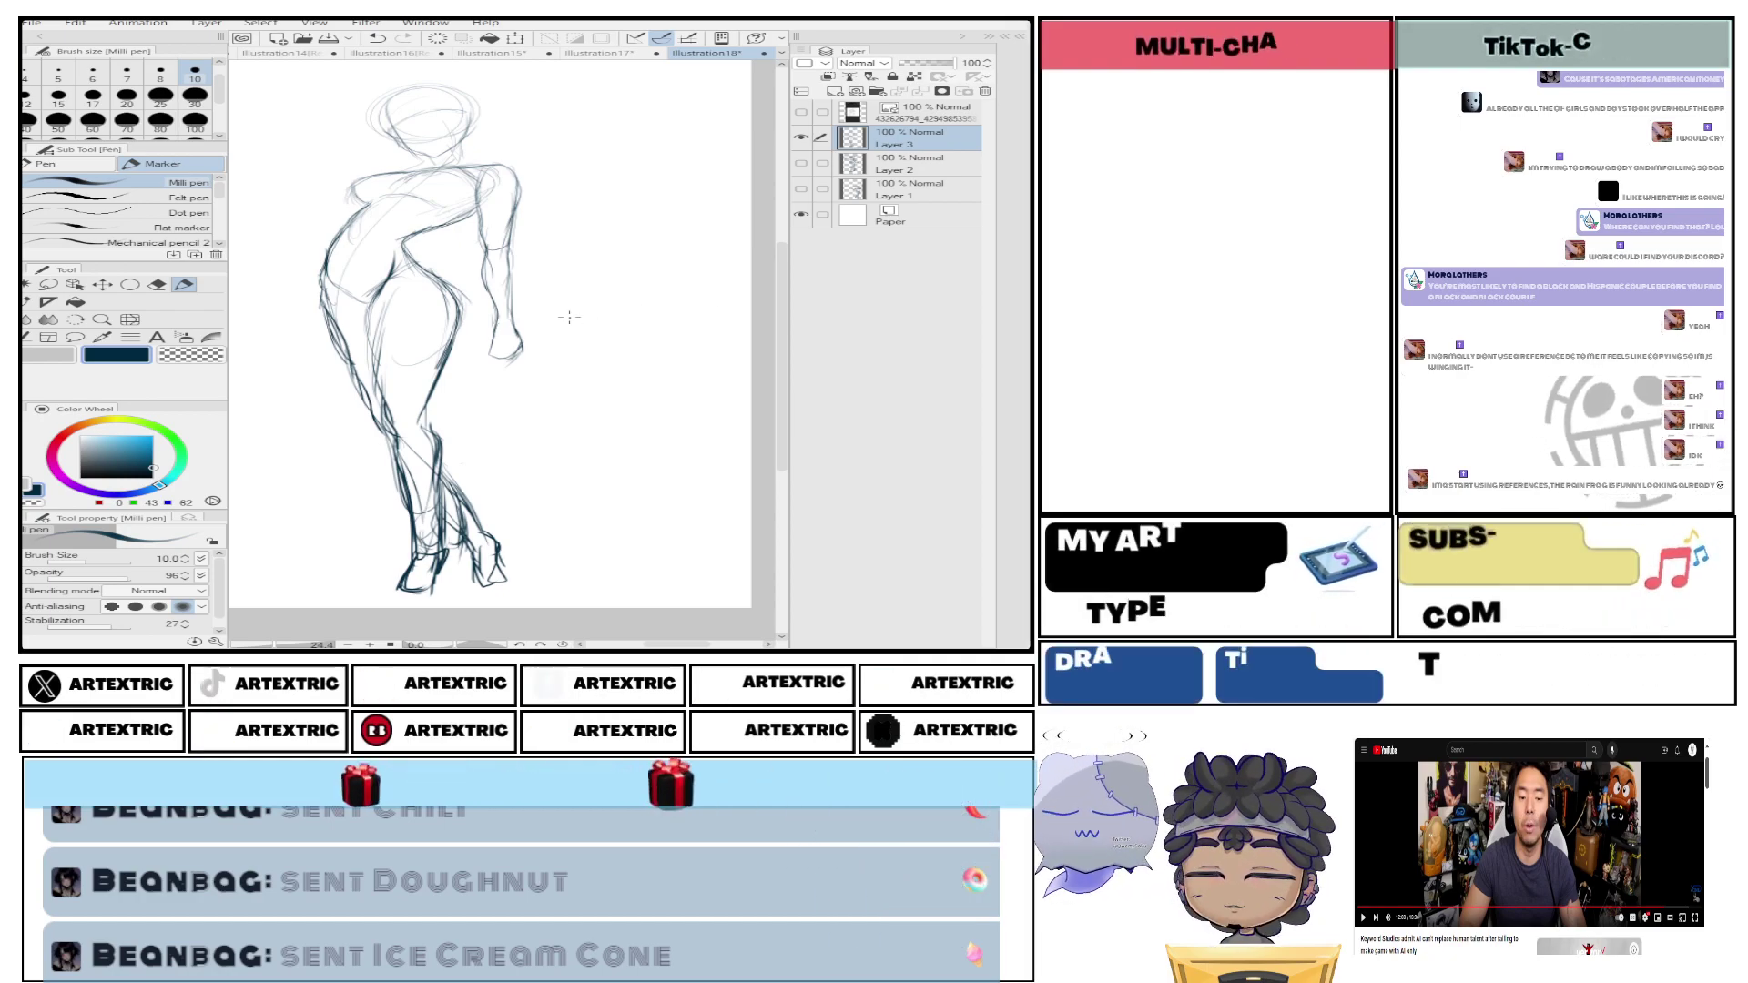
Erase the construction lines around the groin and front thigh with the Soft eraser, and redraw the pelvis line with the Milli pen.
key("e")
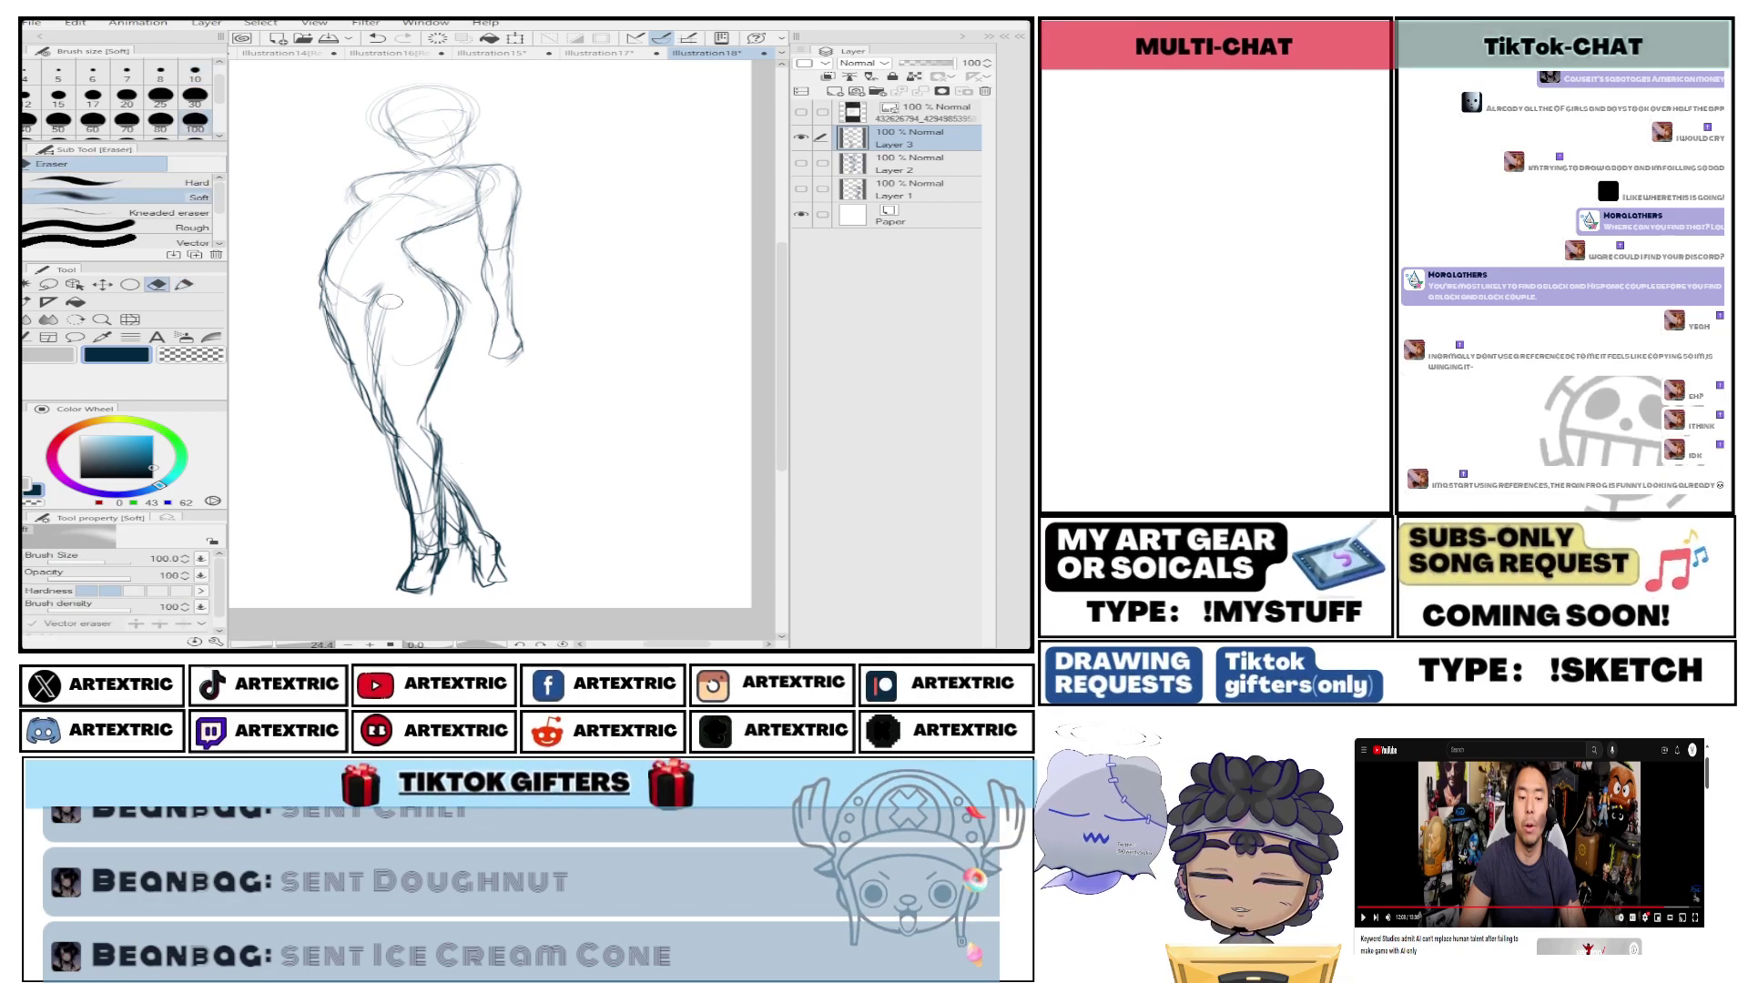
key("p")
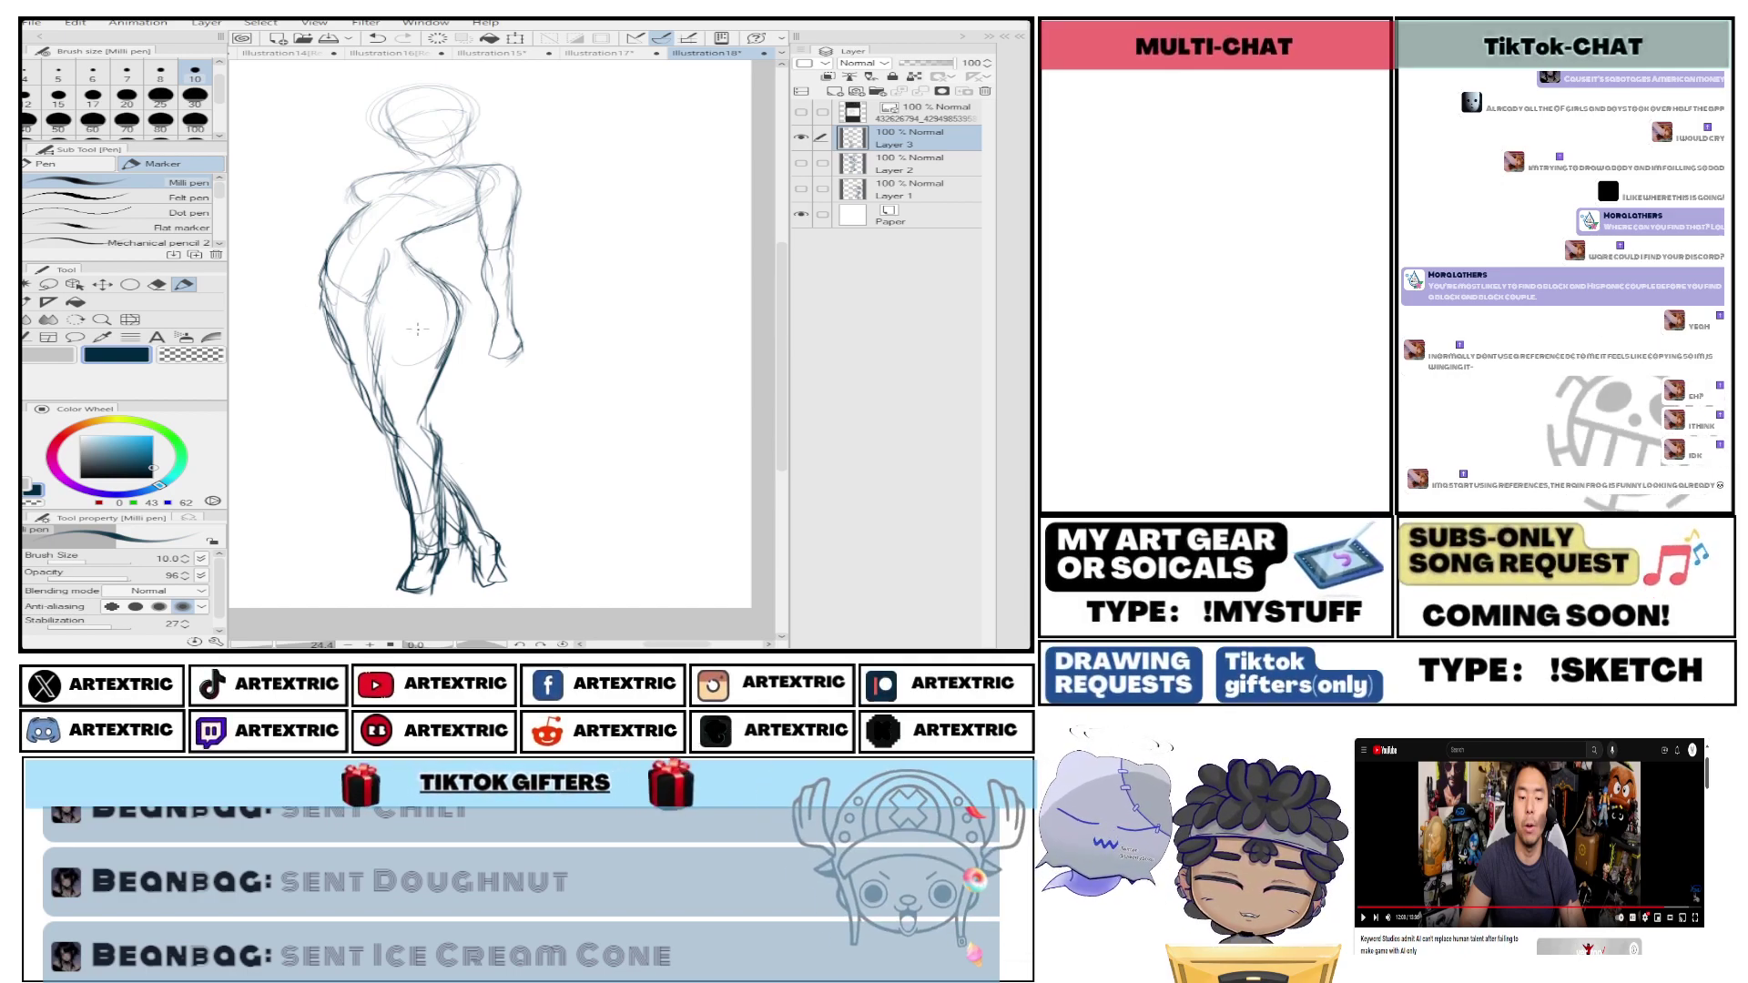
left_click(157, 284)
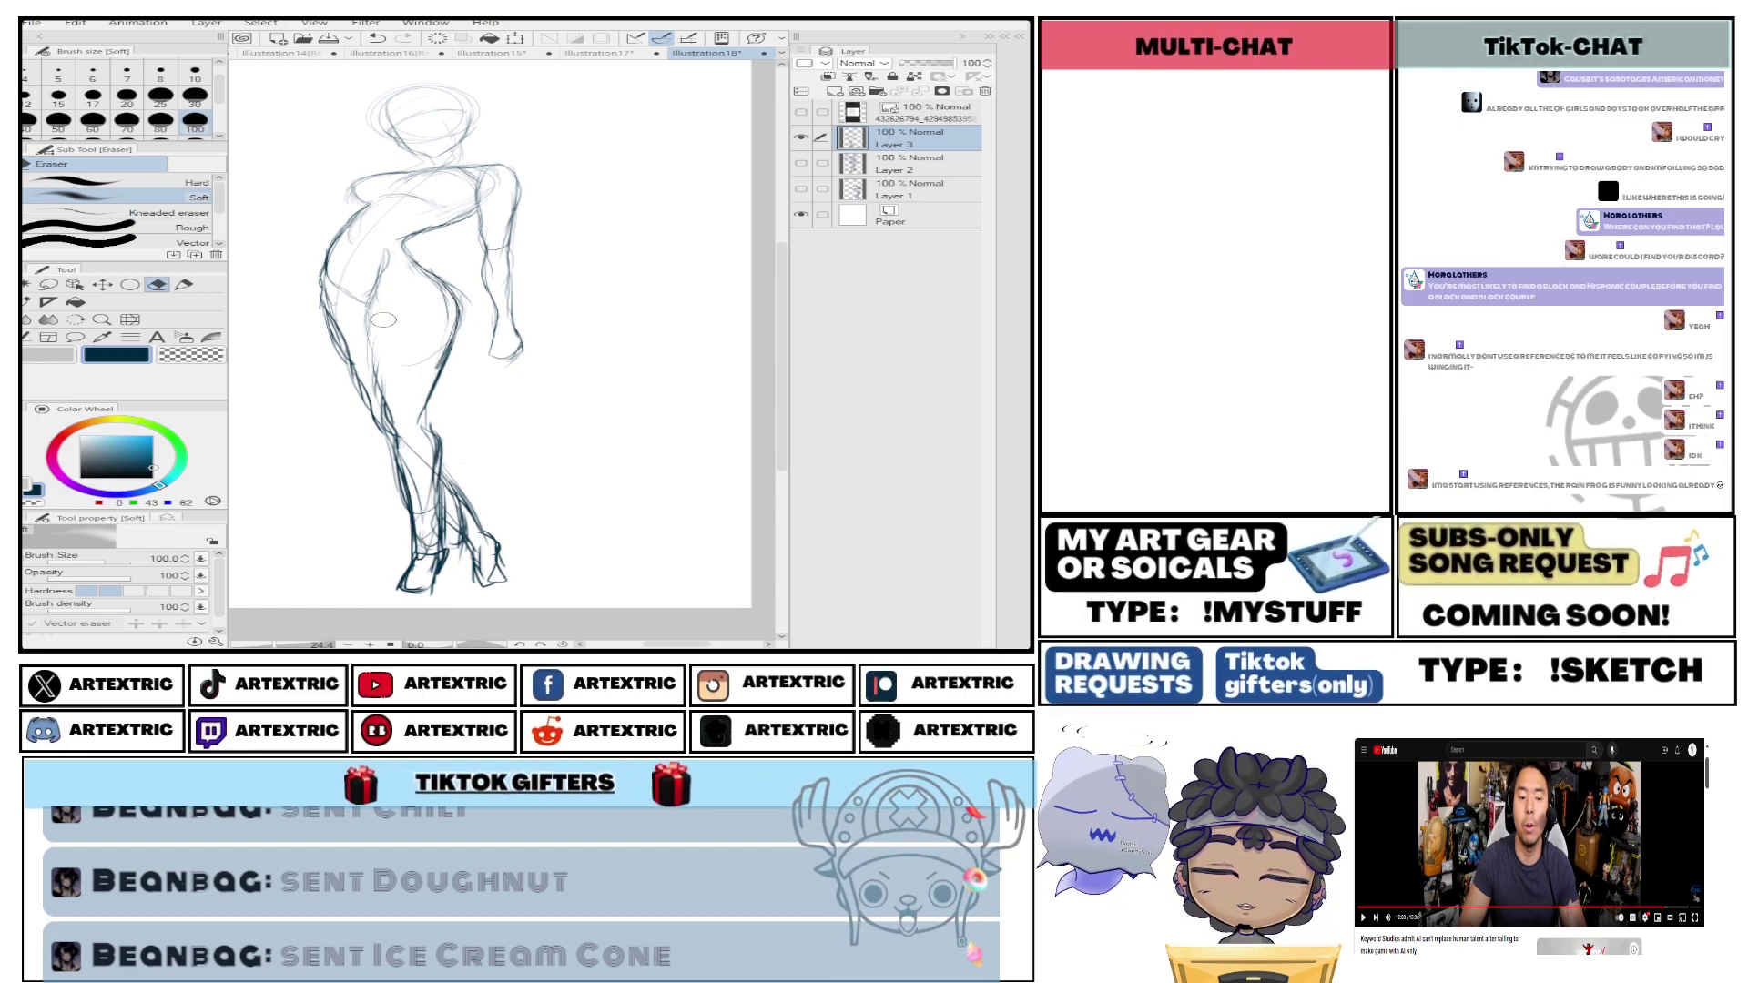
key("p")
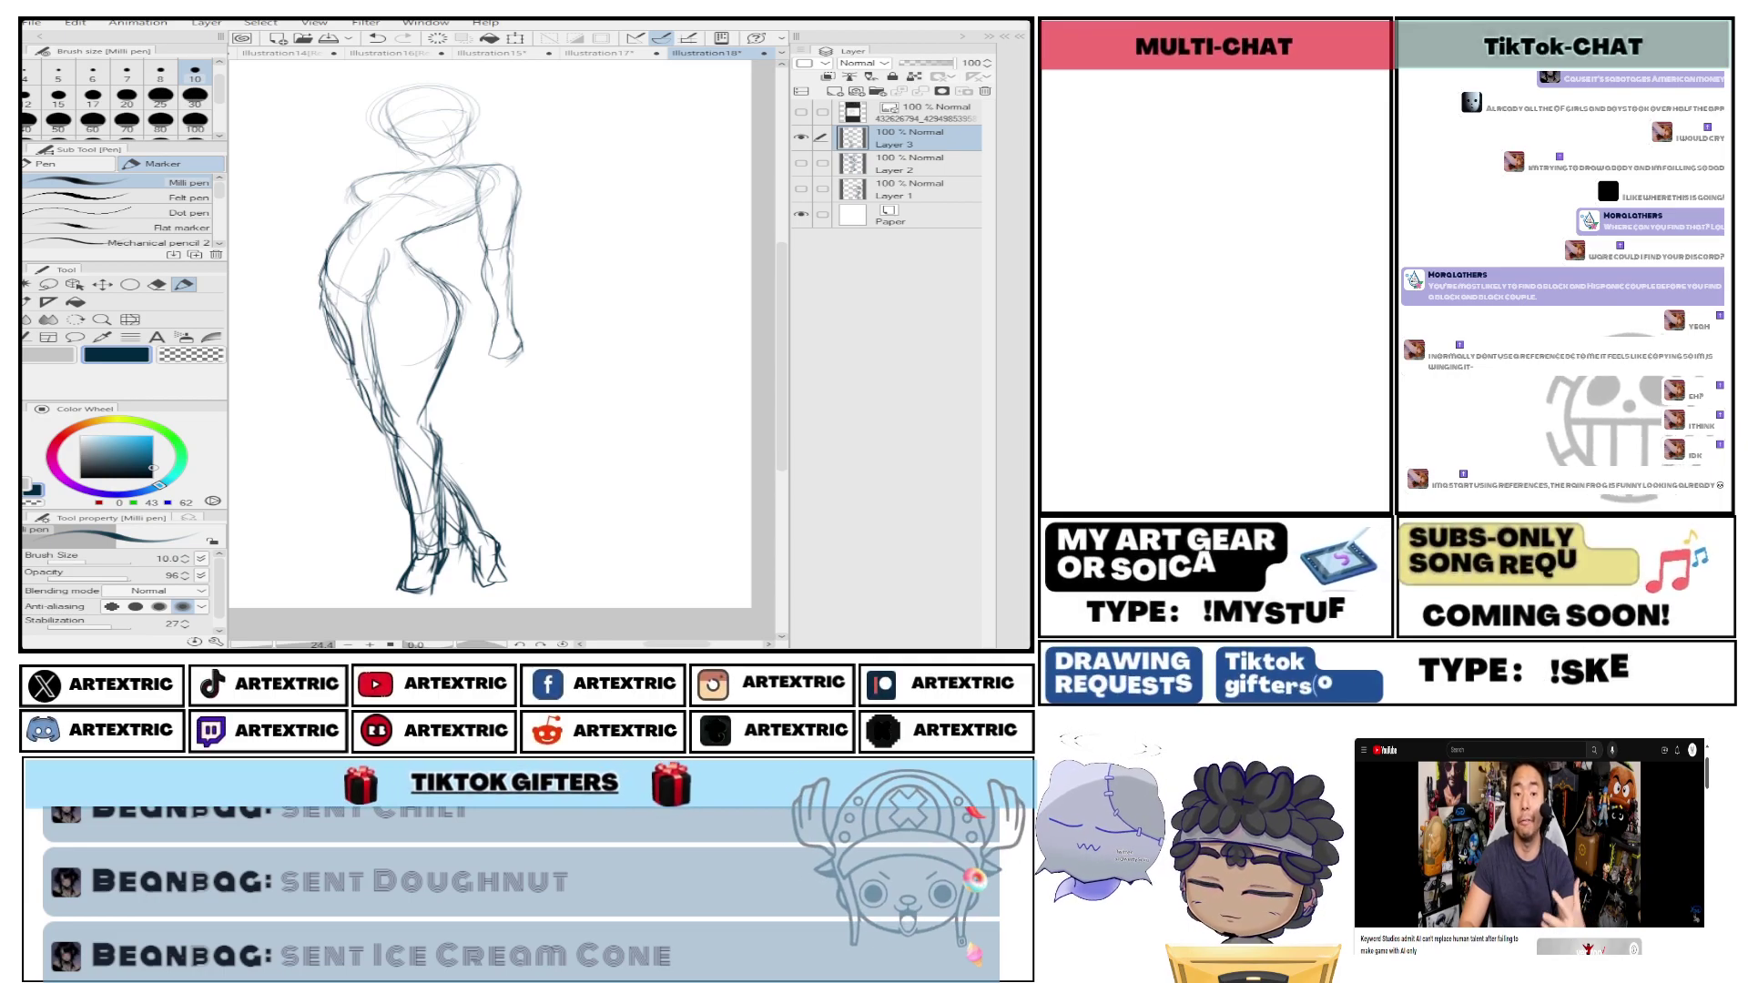
Erase the stray outer hip line with the Soft eraser, and redraw the hip and torso side with darker Milli pen strokes.
left_click(157, 284)
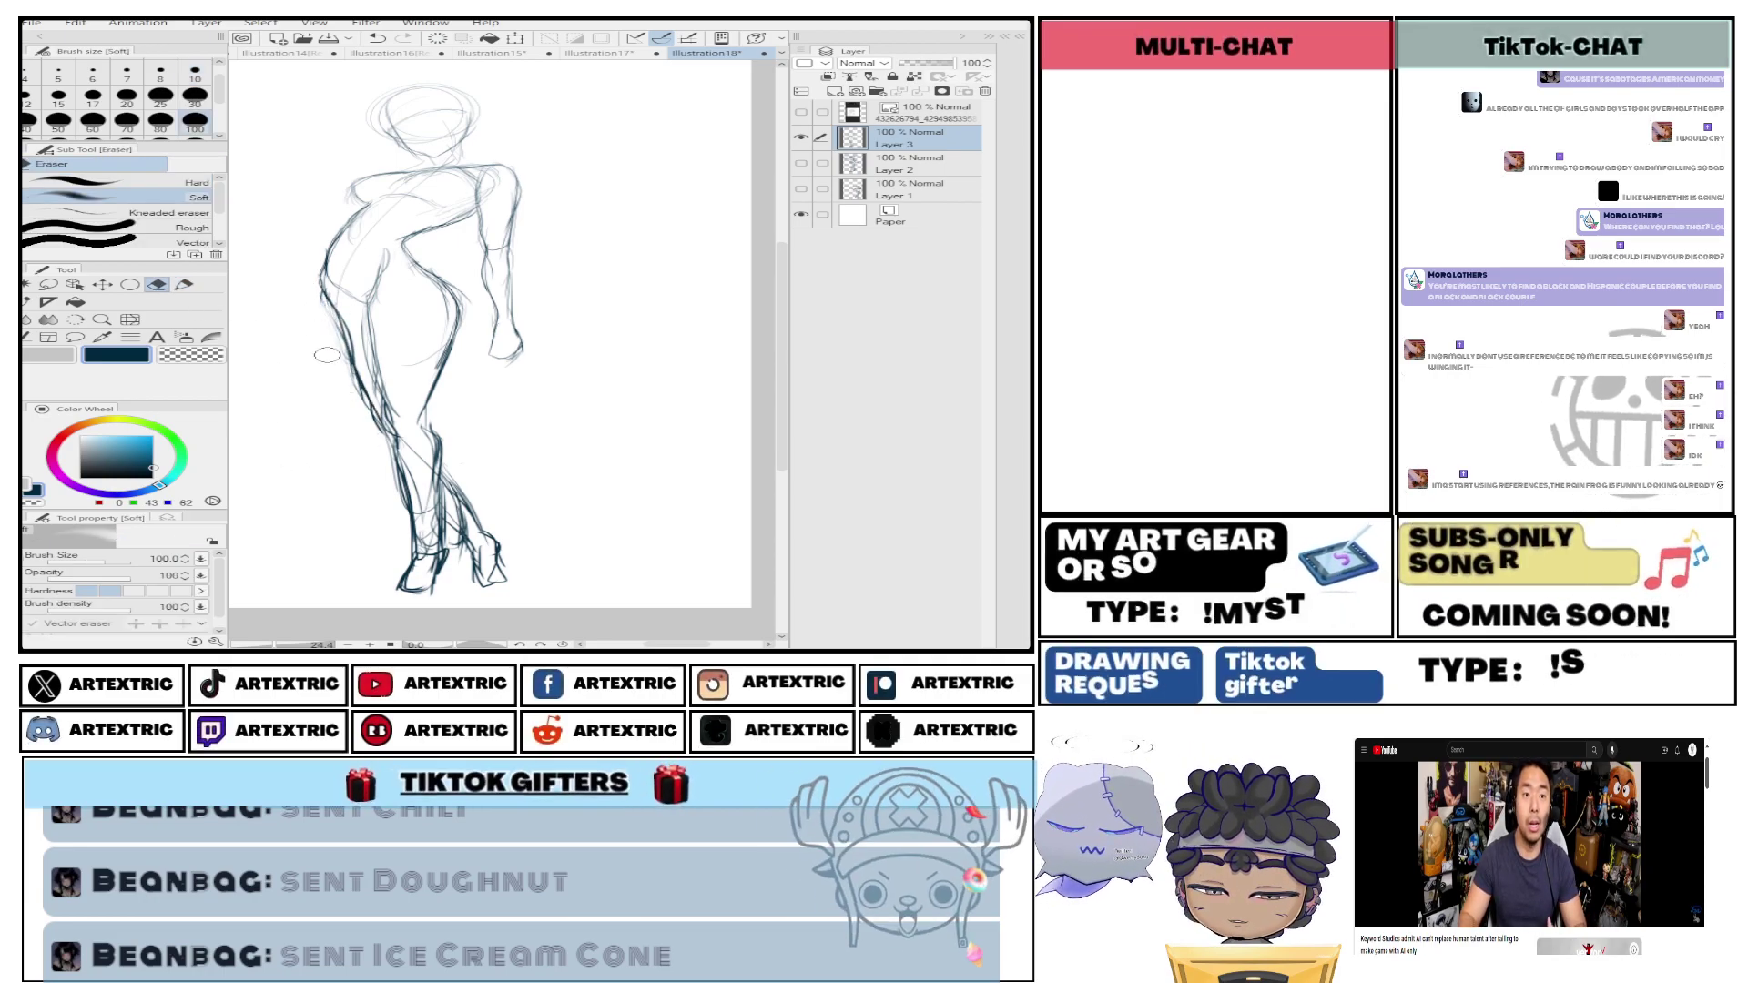
left_click_drag(319, 296, 320, 334)
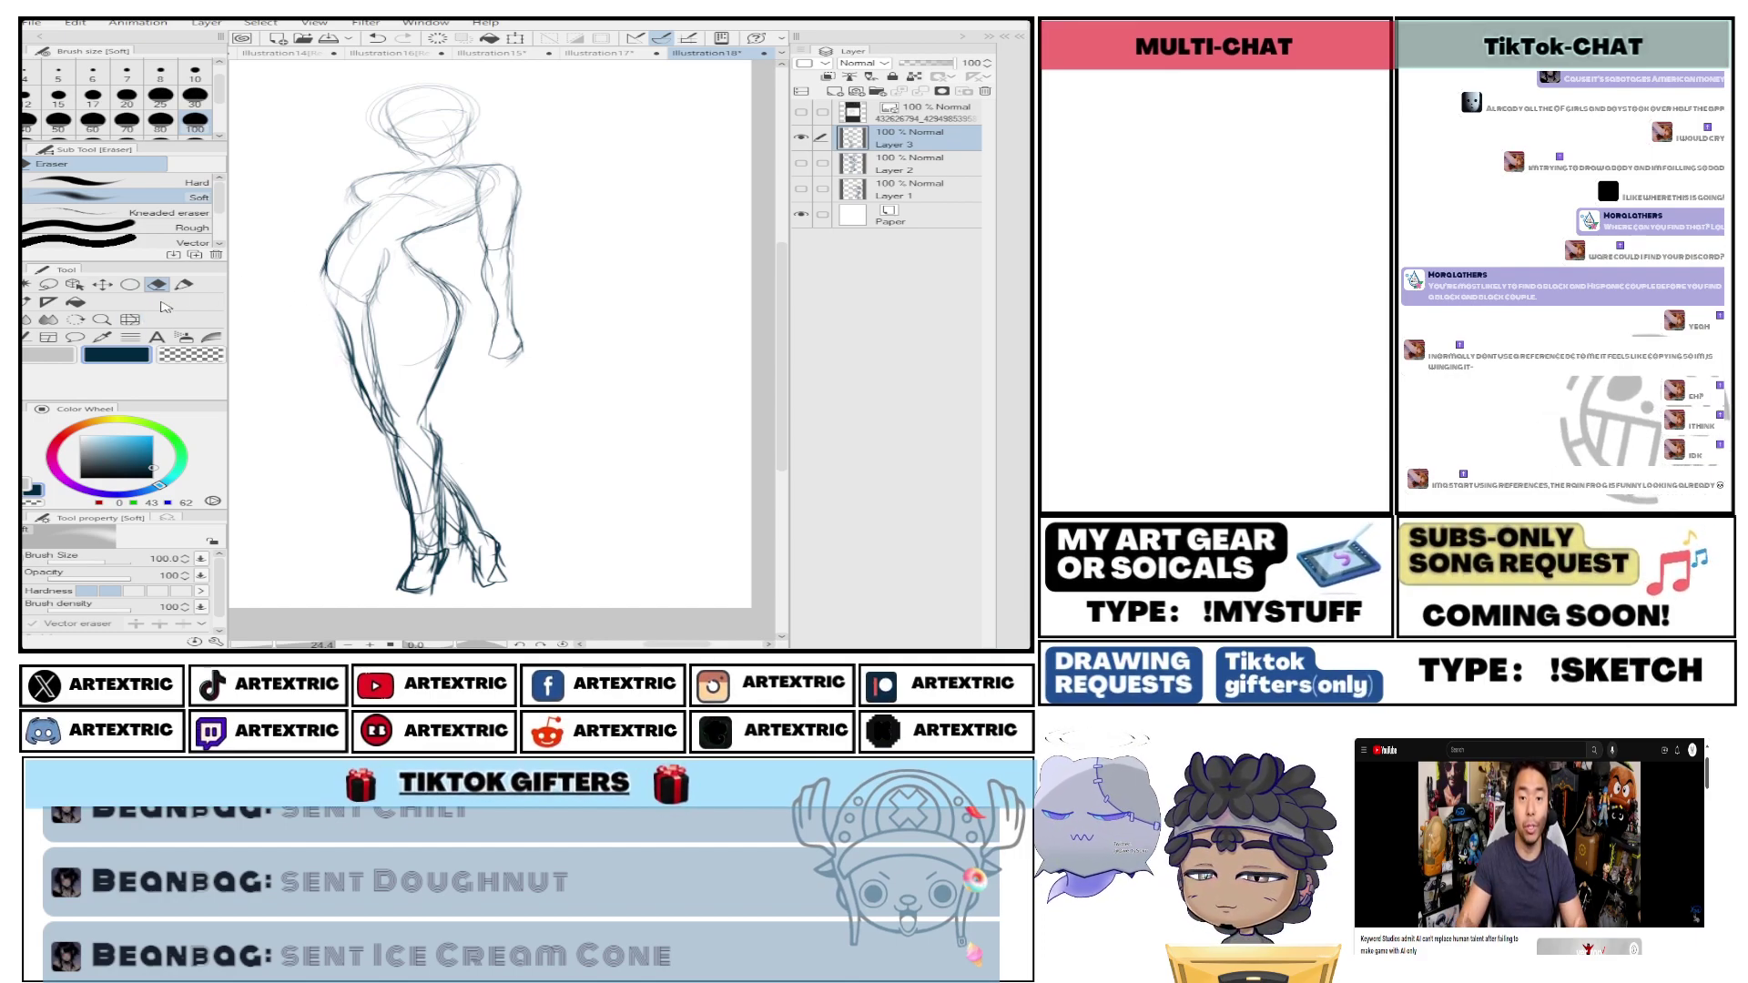
left_click(184, 284)
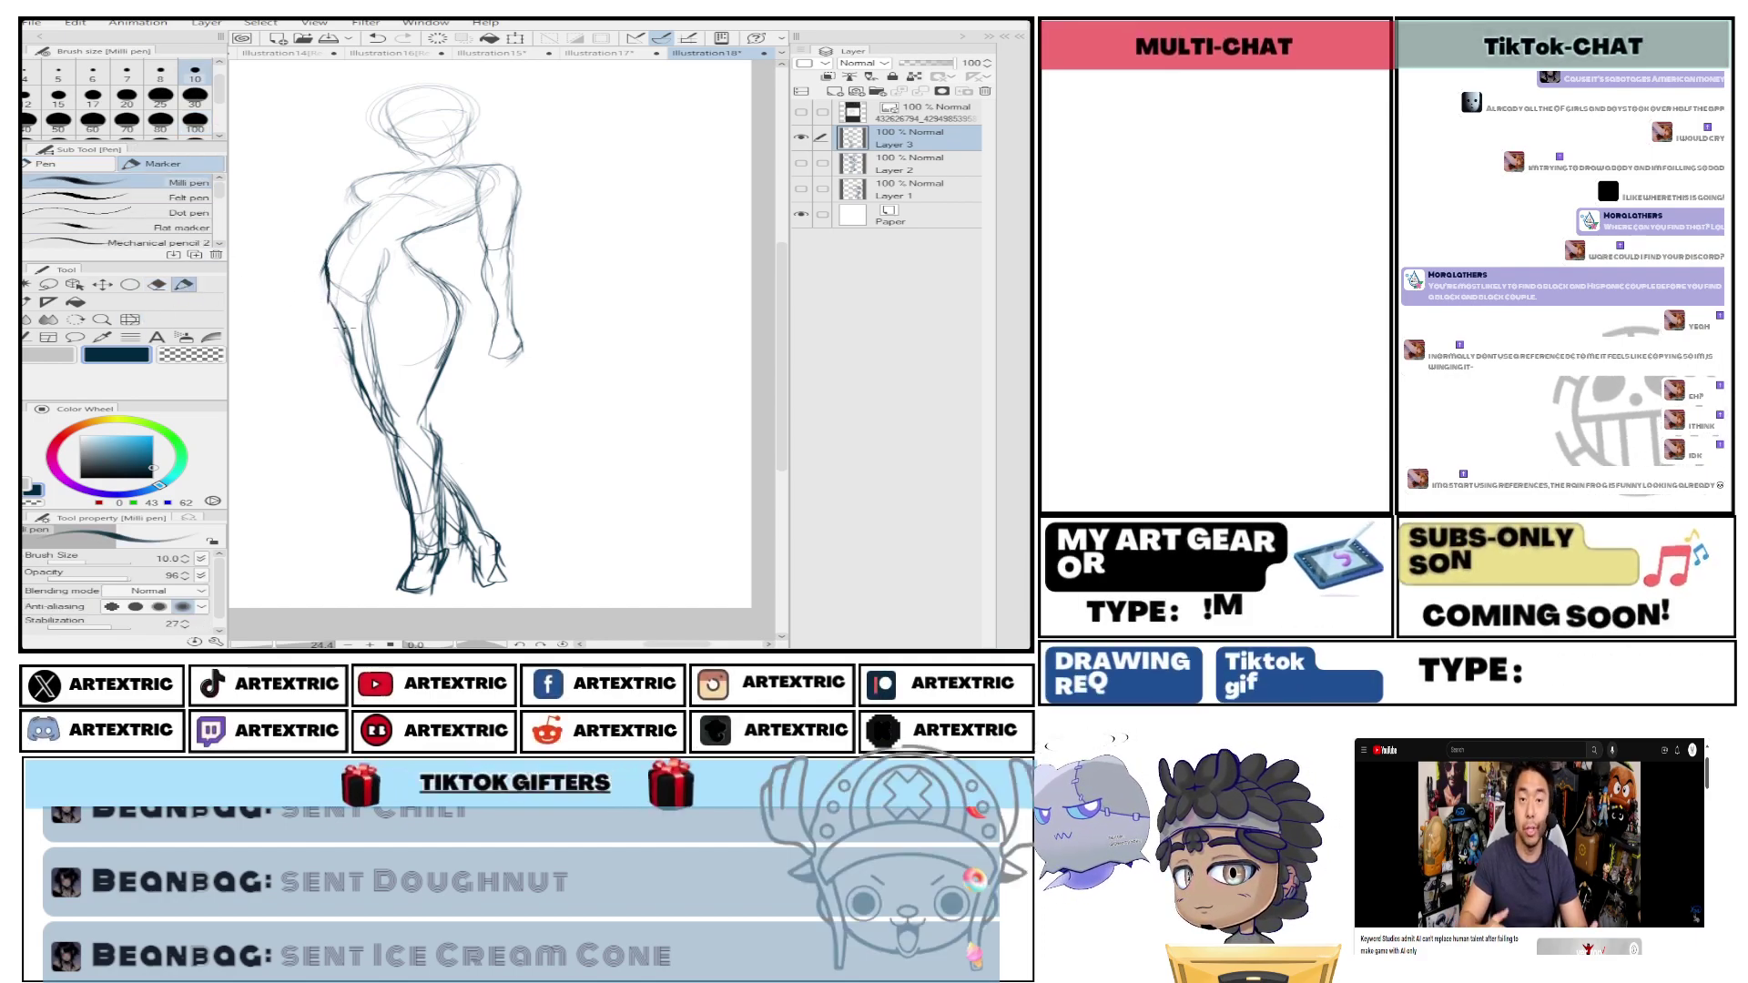
left_click_drag(344, 273, 328, 337)
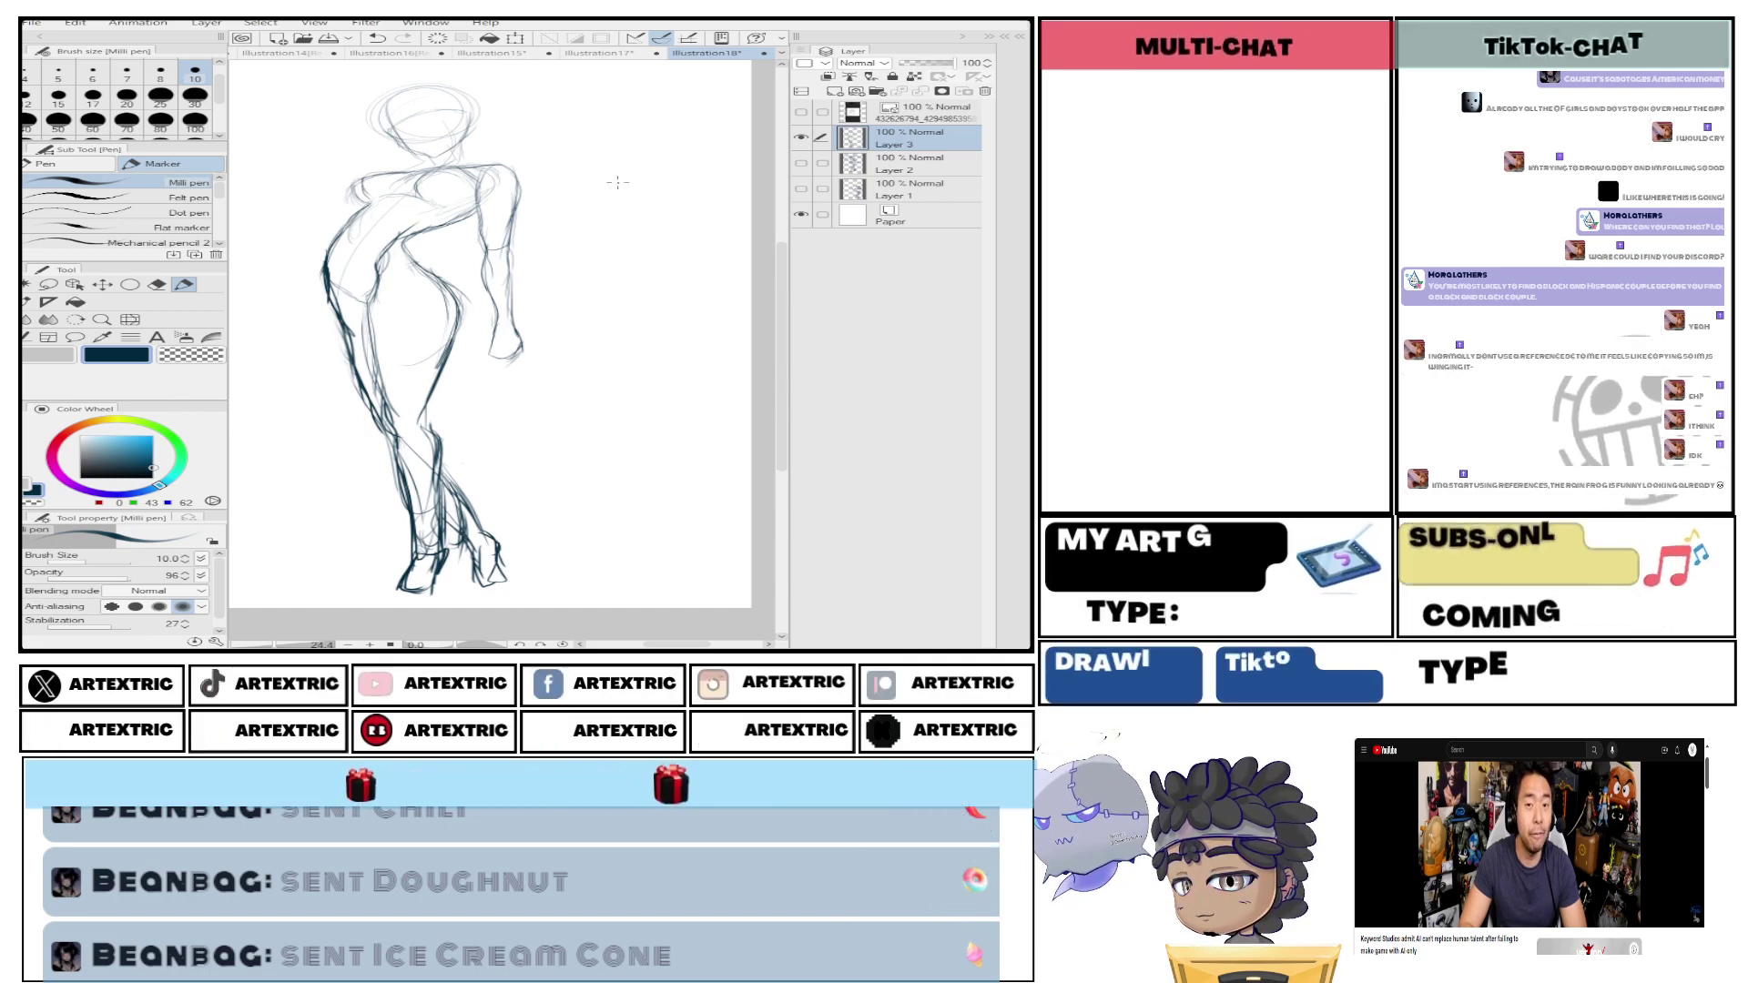
left_click_drag(363, 199, 347, 237)
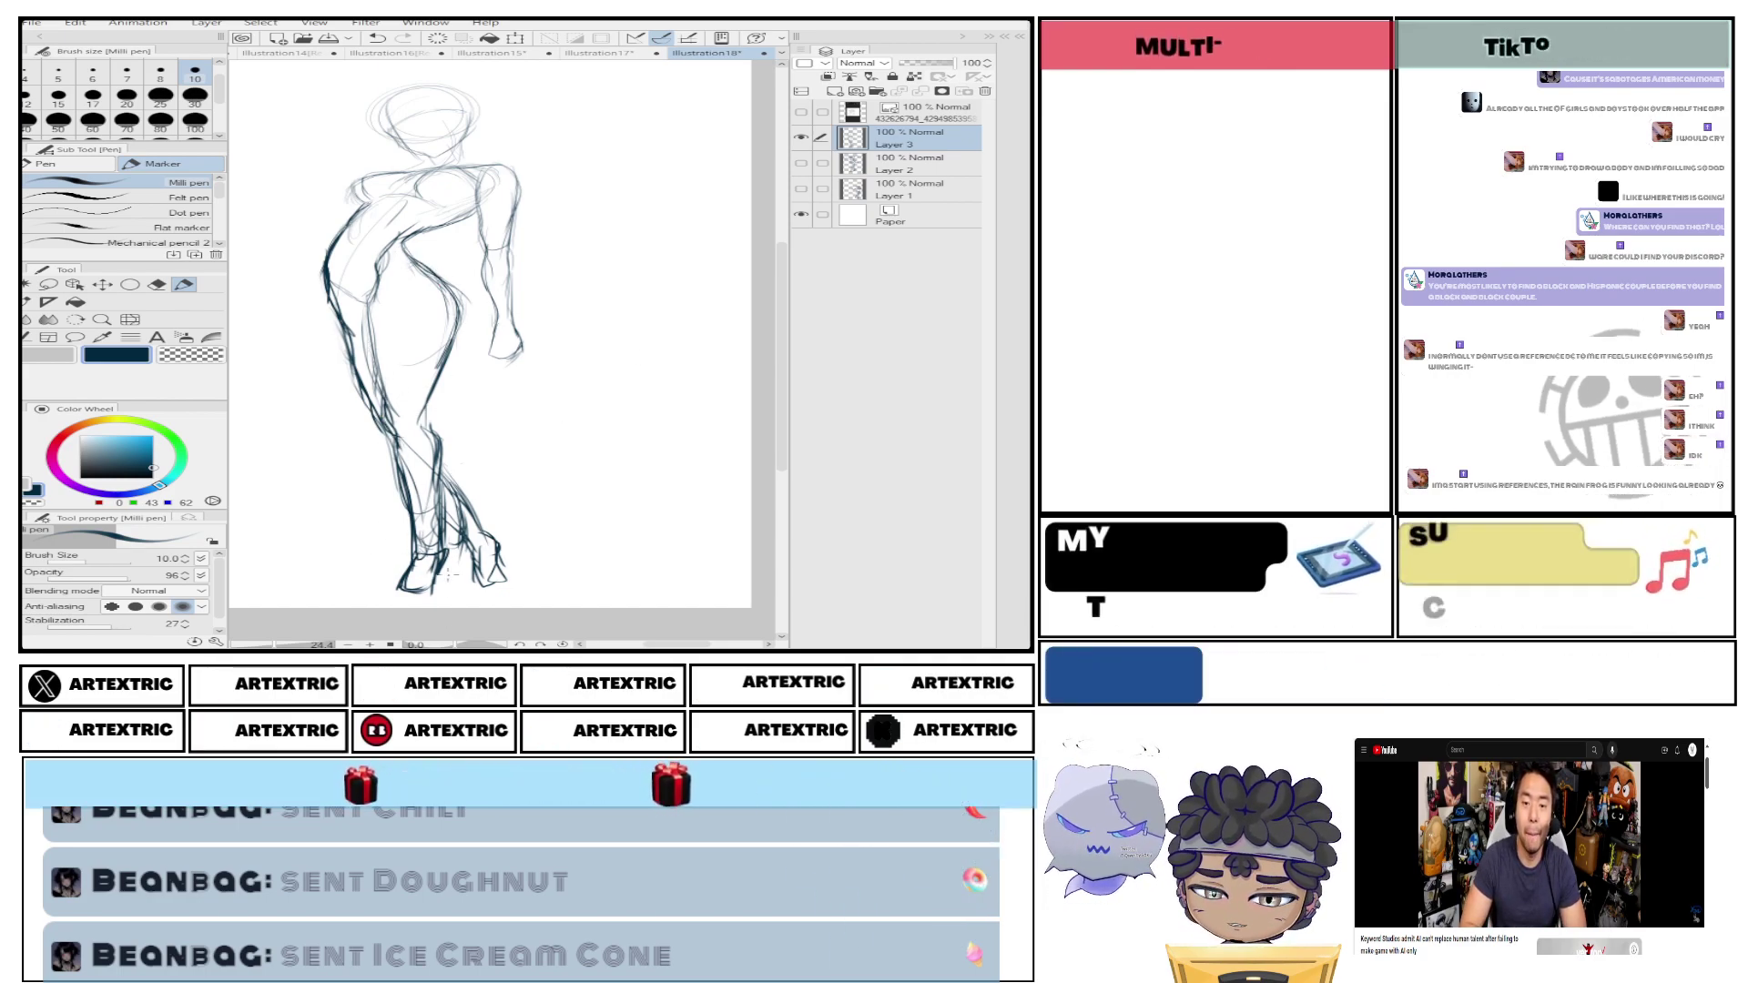
Erase the front foot and rough ankle lines, and redraw the lower leg contours from the knee to the ankle.
key("e")
mouse_move(382, 587)
left_mouse_down()
mouse_move(423, 590)
mouse_move(420, 475)
mouse_move(428, 555)
left_mouse_up()
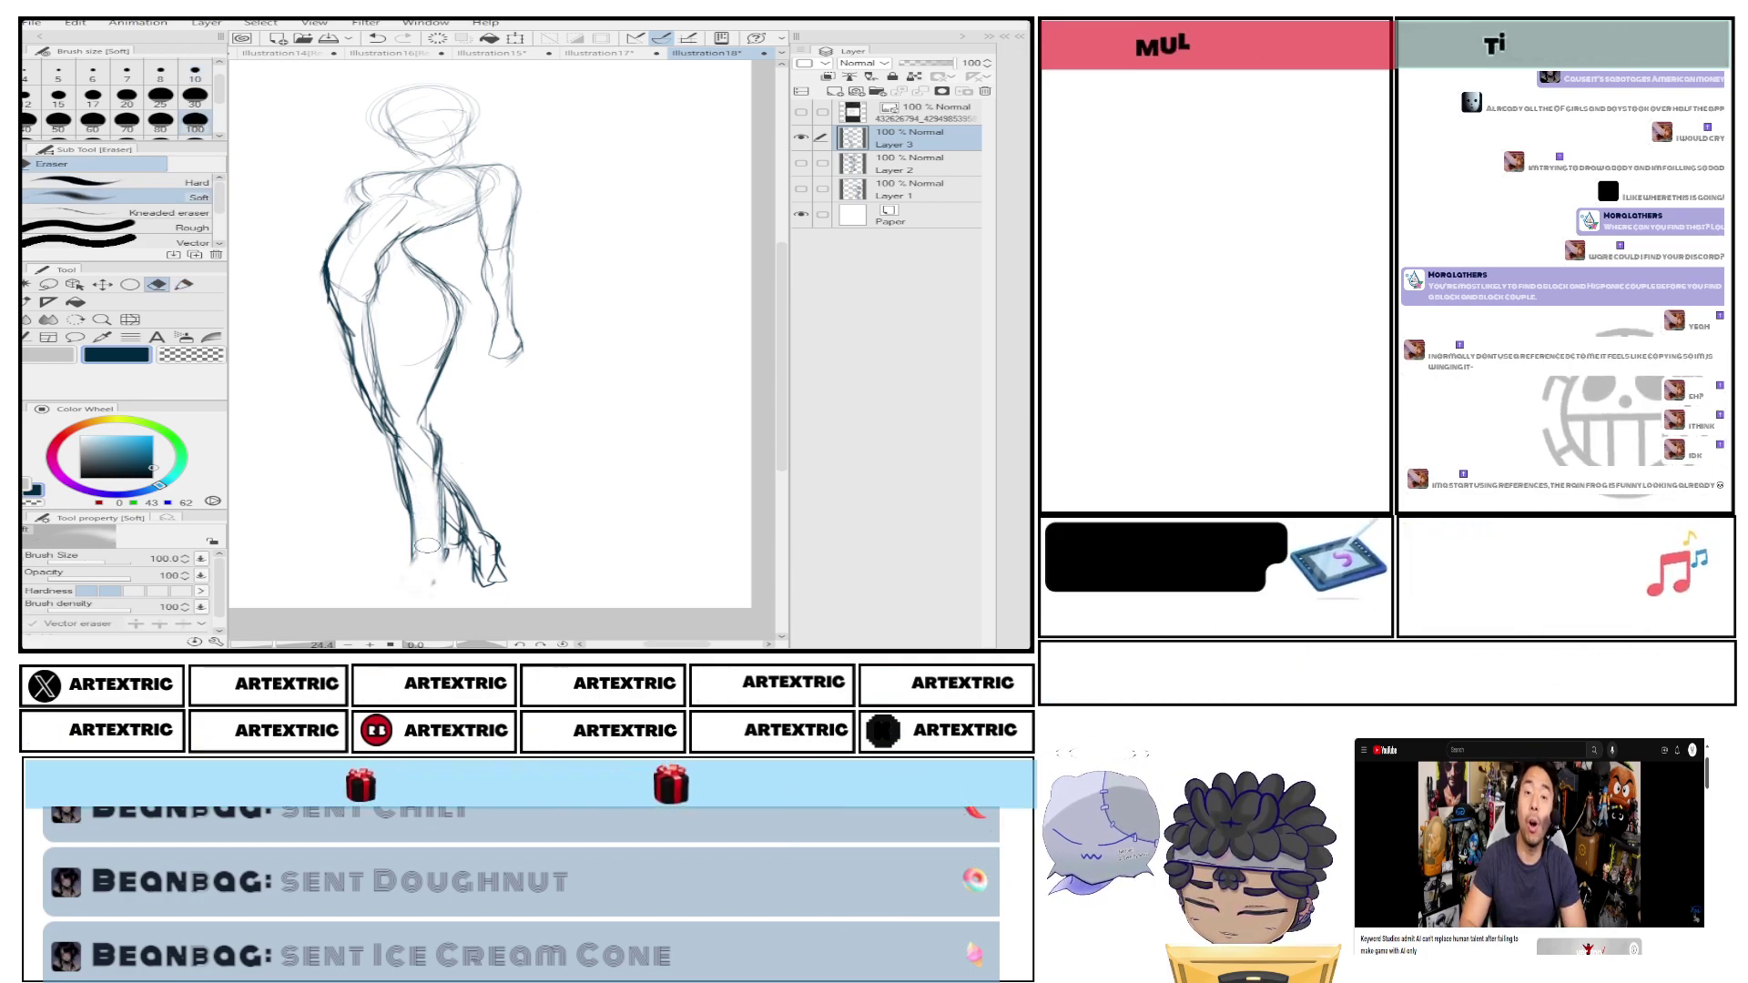
key("p")
left_click_drag(423, 454, 391, 546)
left_click_drag(426, 424, 443, 557)
left_click_drag(436, 473, 442, 566)
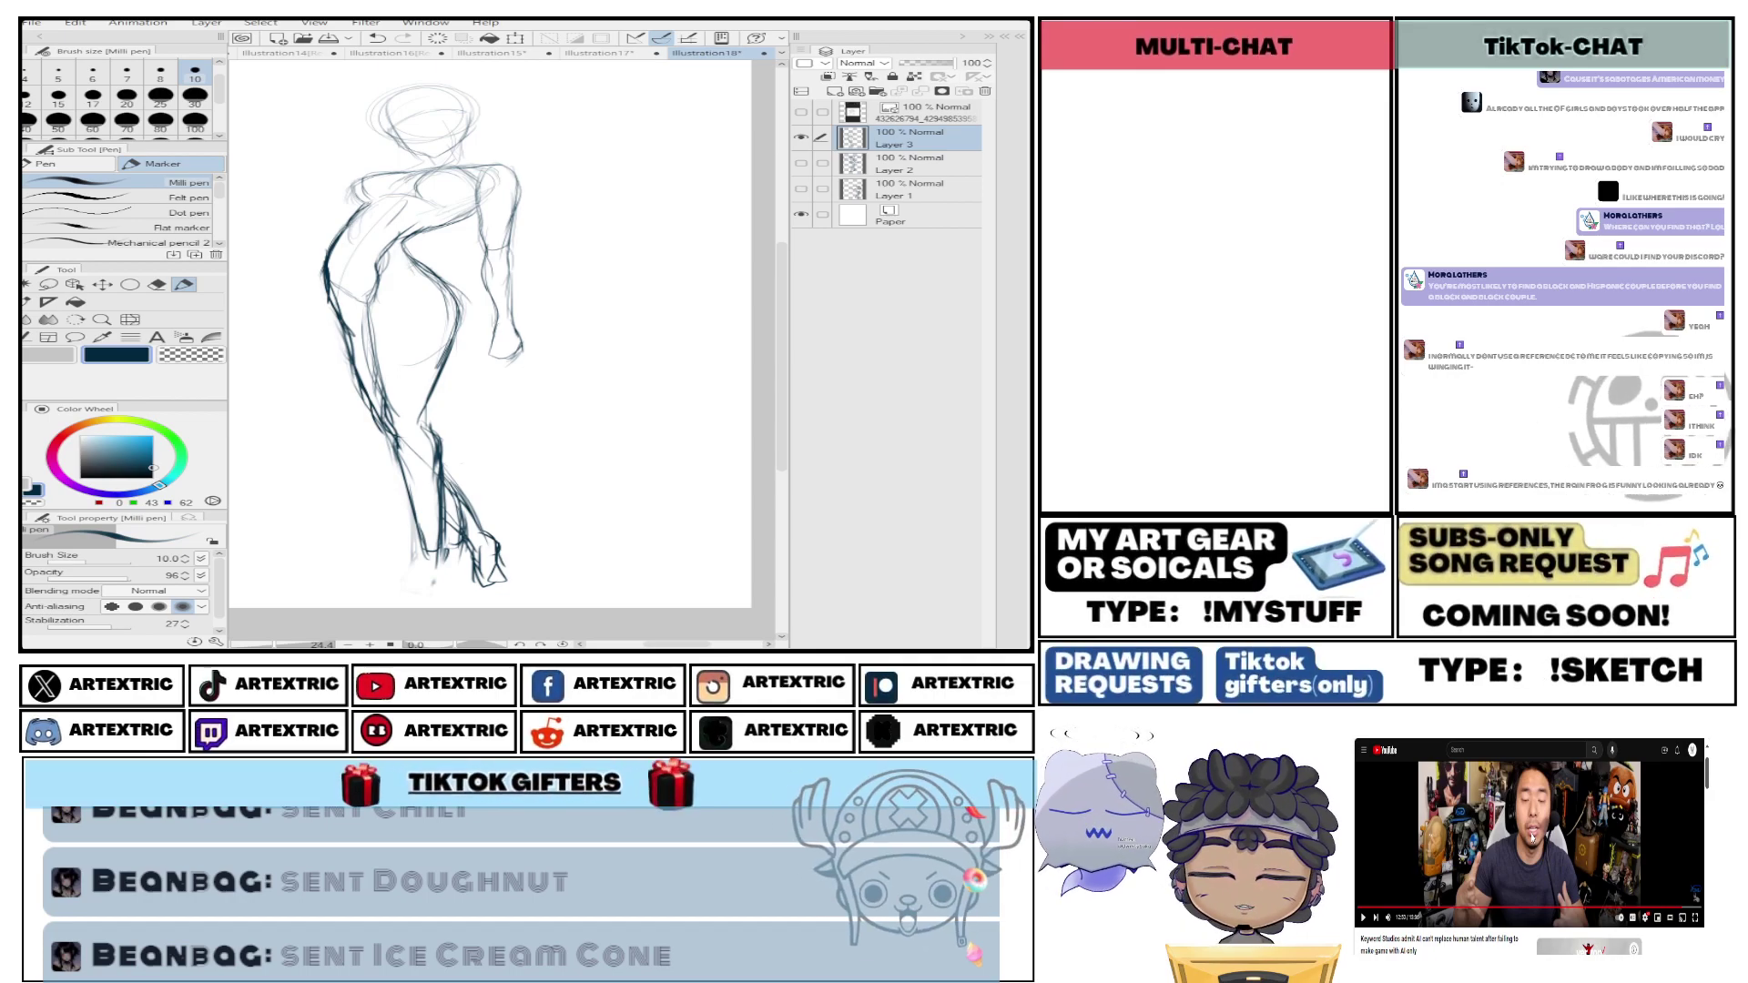
Erase the outer thigh contour below the hip and redraw it with the Milli pen.
key("e")
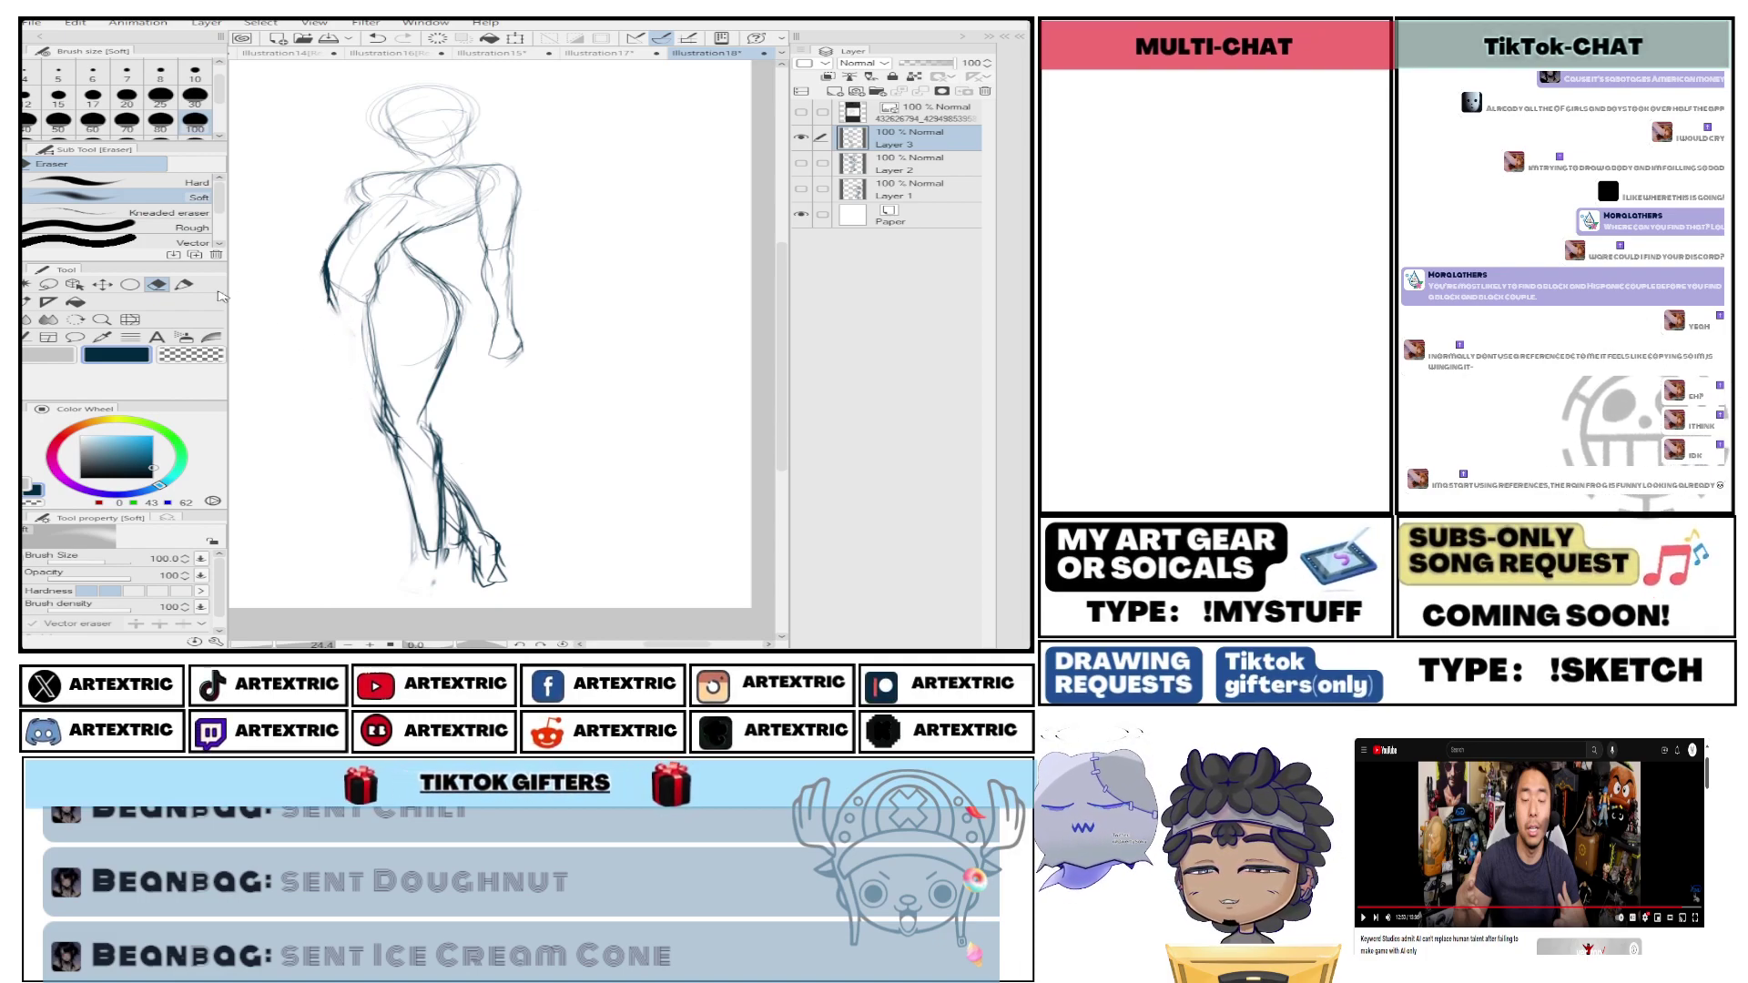
key("p")
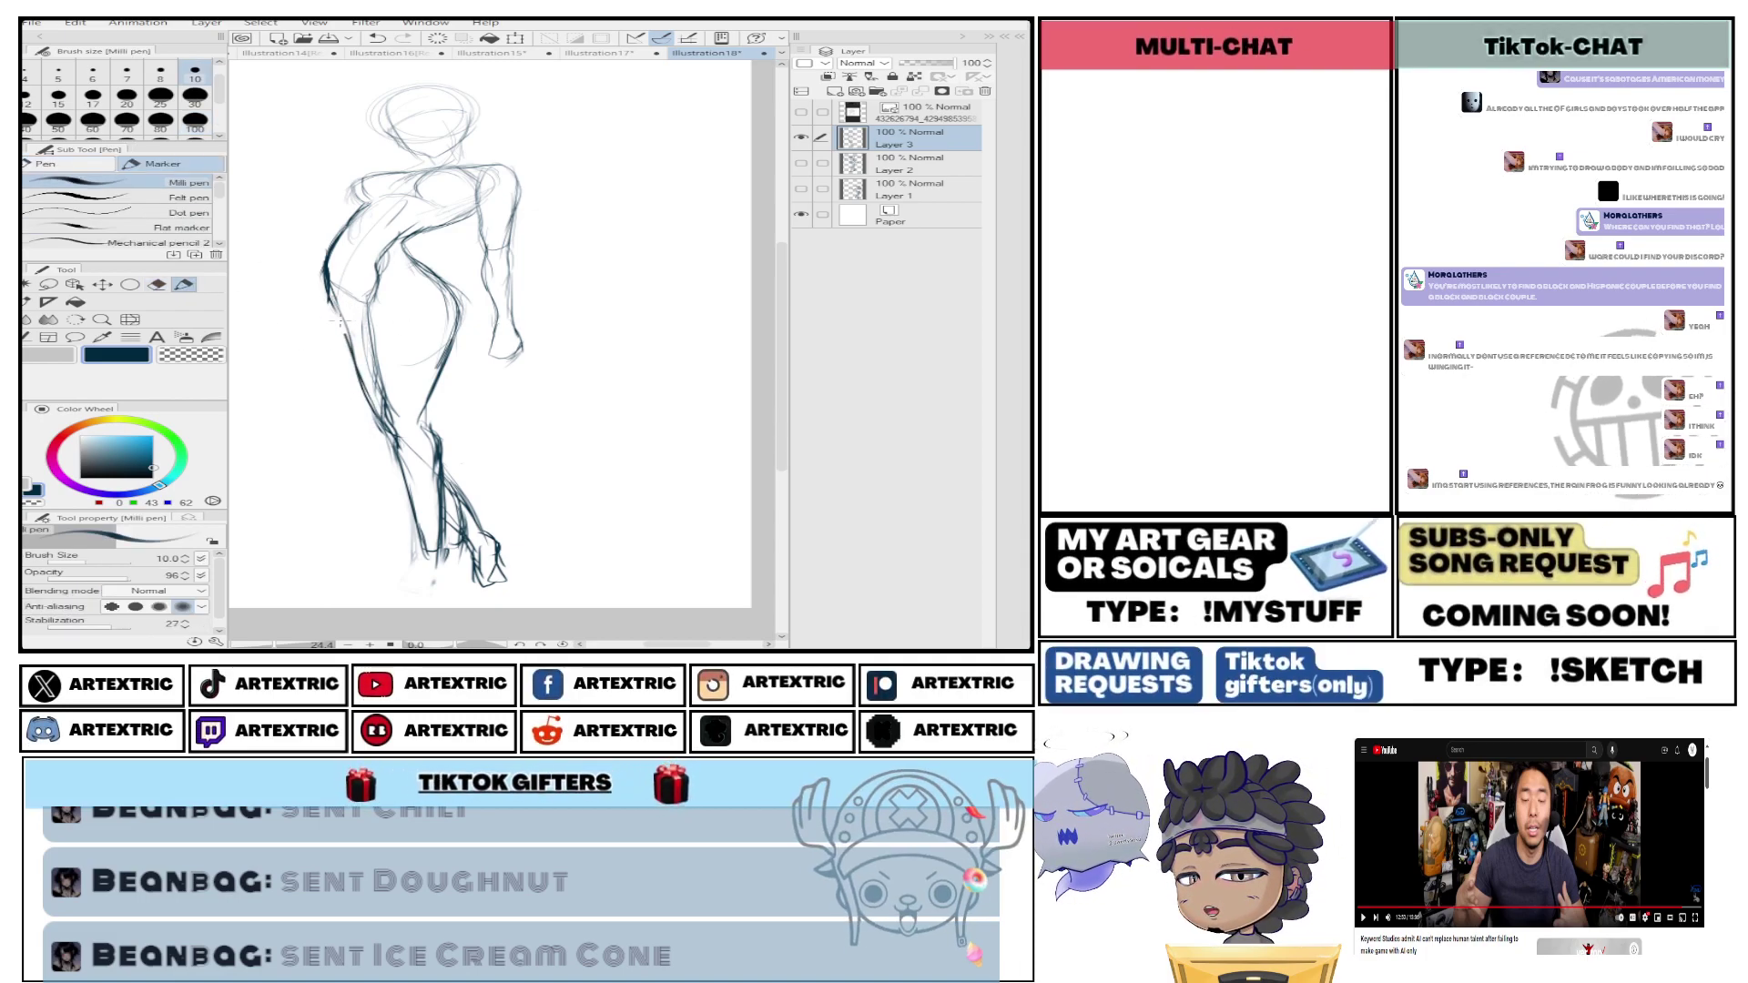